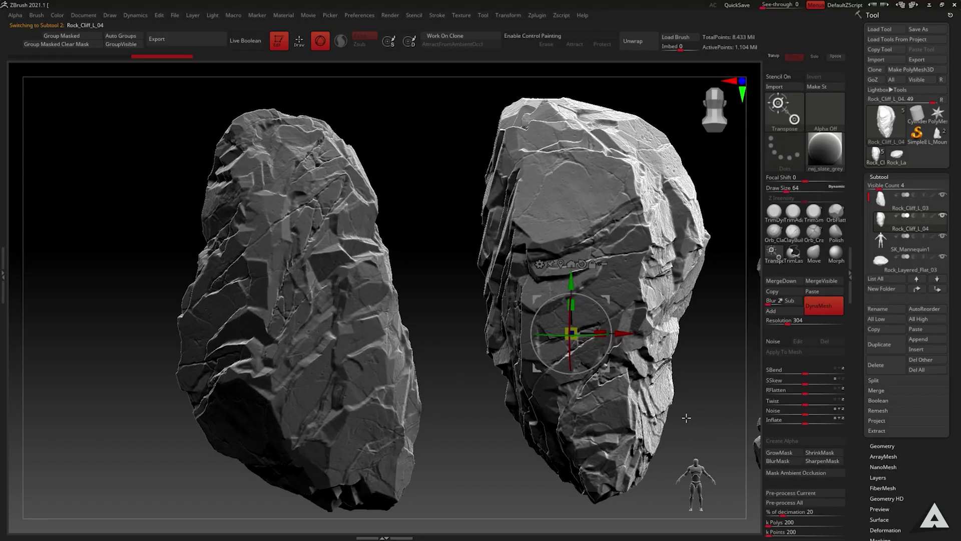
pyautogui.moveTo(686, 418)
pyautogui.keyDown('alt'); pyautogui.mouseDown()
pyautogui.moveTo(545, 405)
pyautogui.moveTo(548, 345)
pyautogui.moveTo(523, 346)
pyautogui.moveTo(509, 318)
pyautogui.mouseUp(); pyautogui.keyUp('alt')
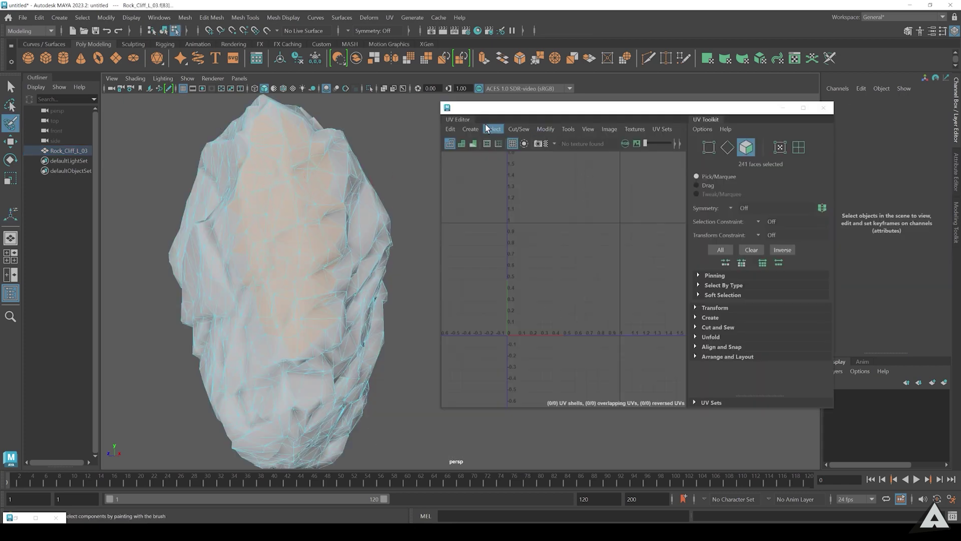
pyautogui.click(492, 128)
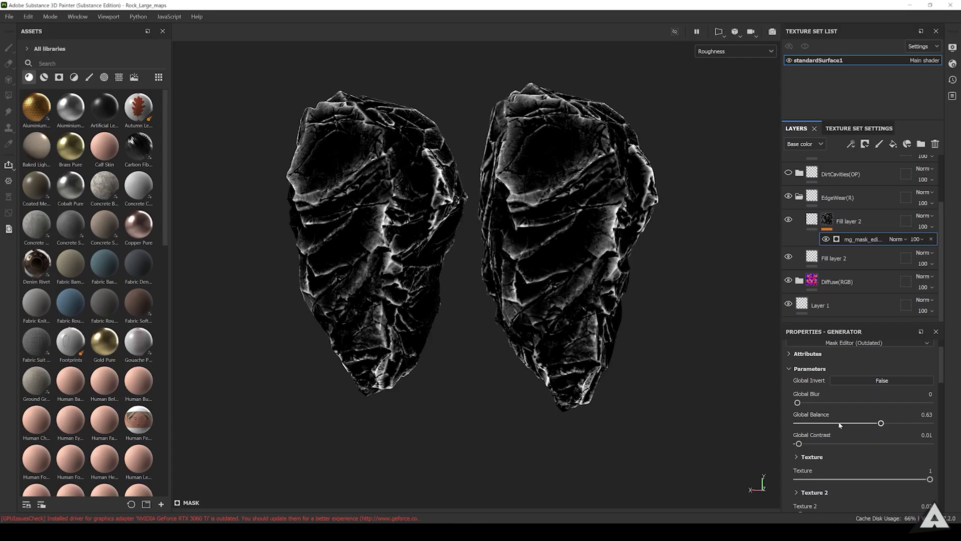
pyautogui.keyDown('alt'); pyautogui.moveTo(665, 396); pyautogui.dragTo(668, 375); pyautogui.keyUp('alt')
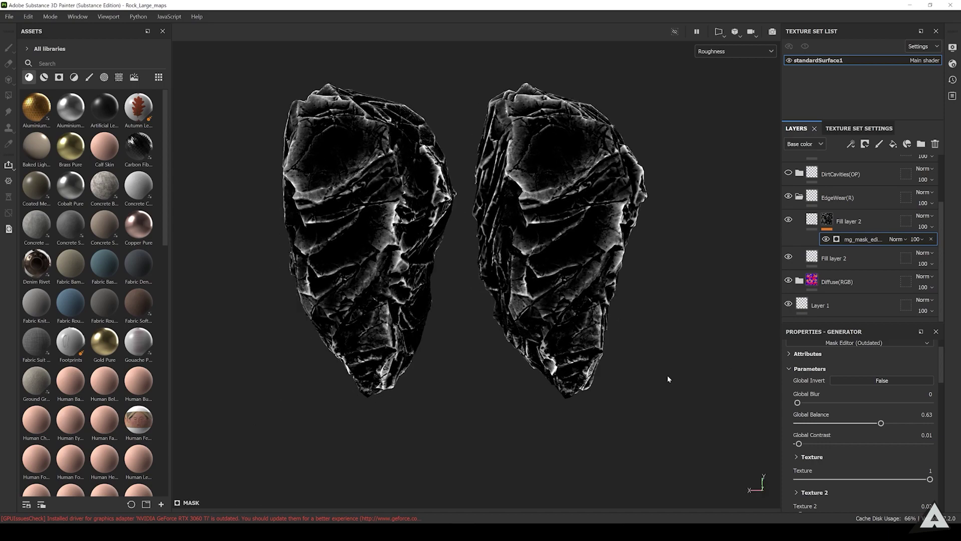
pyautogui.press('c')
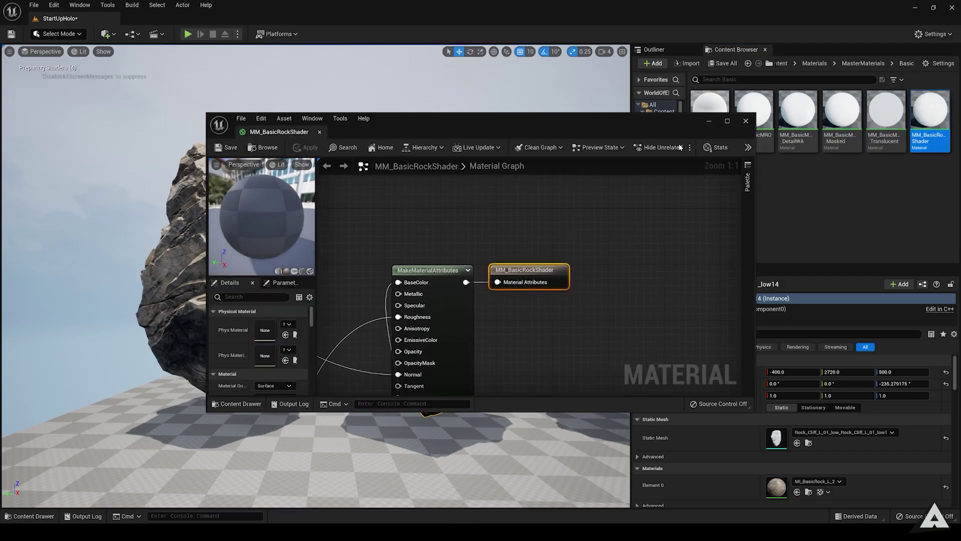
# In Unreal Engine, maximize the MM_BasicRockShader material editor and look over its whole node graph.
pyautogui.click(728, 121)
pyautogui.scroll(-7, 576, 240)
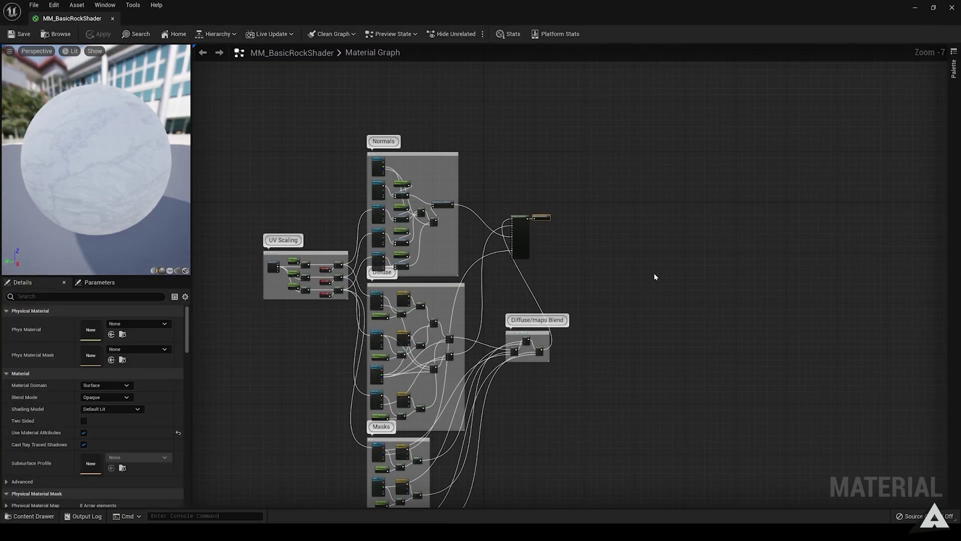
pyautogui.moveTo(617, 258); pyautogui.dragTo(691, 172, button='right')
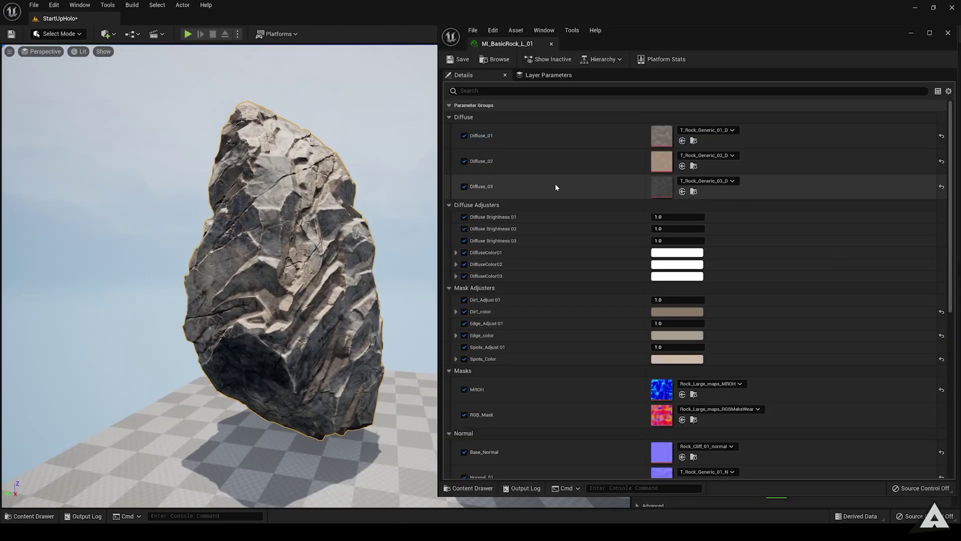
# Adjust the DiffuseColor01 tint of the MI_BasicRock_L_01 material instance.
pyautogui.click(677, 252)
pyautogui.moveTo(751, 346); pyautogui.dragTo(714, 335)
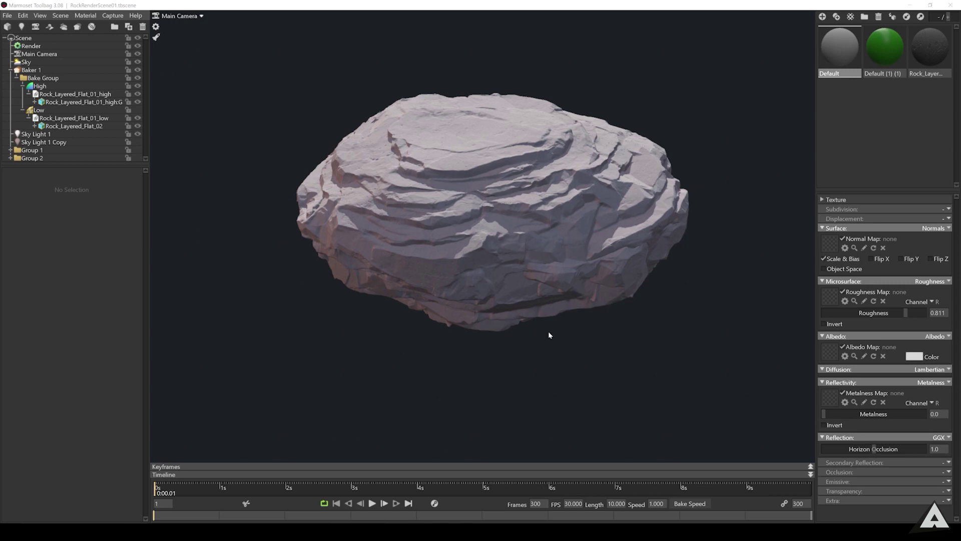
# In Marmoset Toolbag, inspect the layered rock from several sides and select the bake group's Low set.
pyautogui.moveTo(607, 373); pyautogui.dragTo(420, 243)
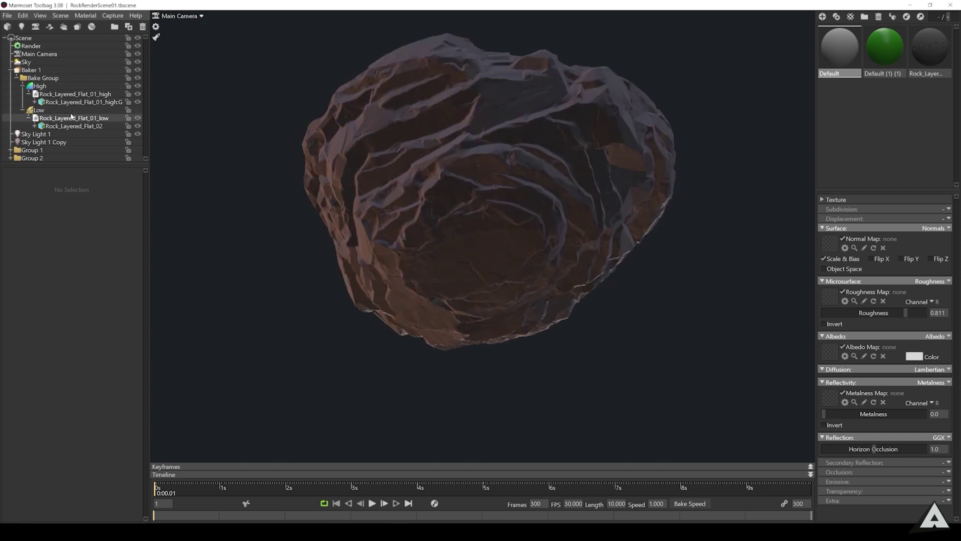
pyautogui.click(39, 110)
pyautogui.moveTo(199, 106); pyautogui.dragTo(289, 204)
pyautogui.moveTo(38, 241); pyautogui.dragTo(49, 241)
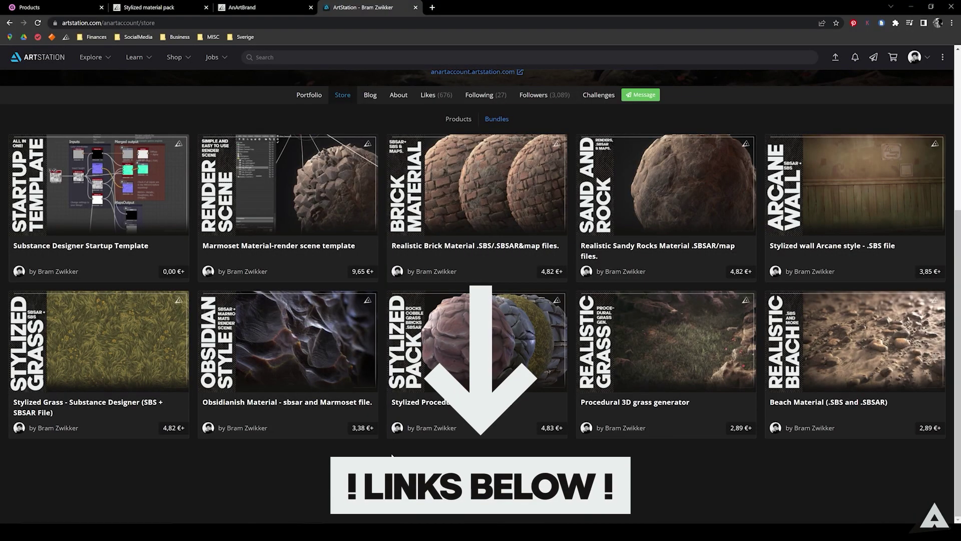
# Switch to the AnArtBrand page in the browser and view it.
pyautogui.click(266, 7)
pyautogui.scroll(3, 220, 392)
# In Substance 3D Designer, examine the overall T_RedBricks_01 graph from the noise nodes to the colour section and the brick preview.
pyautogui.scroll(-5, 120, 288)
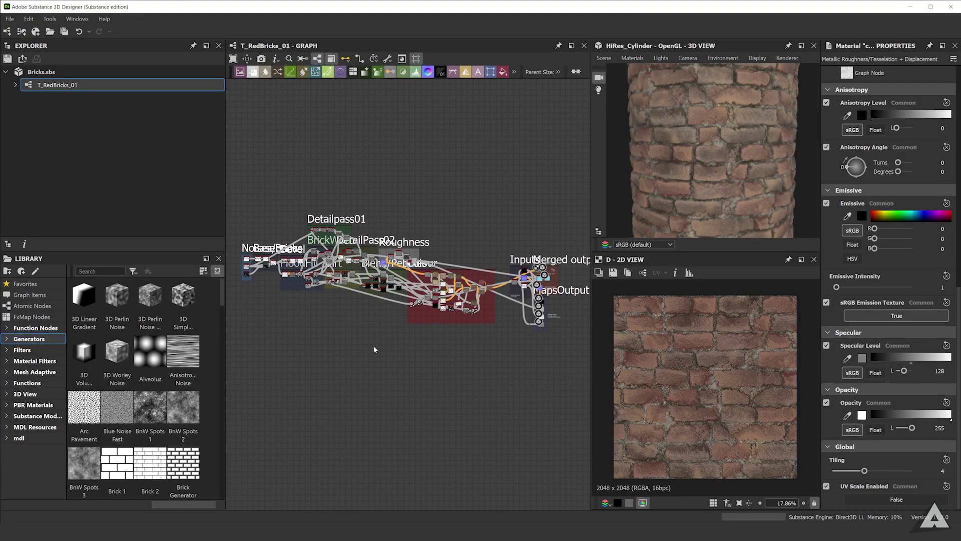
pyautogui.scroll(1, 371, 341)
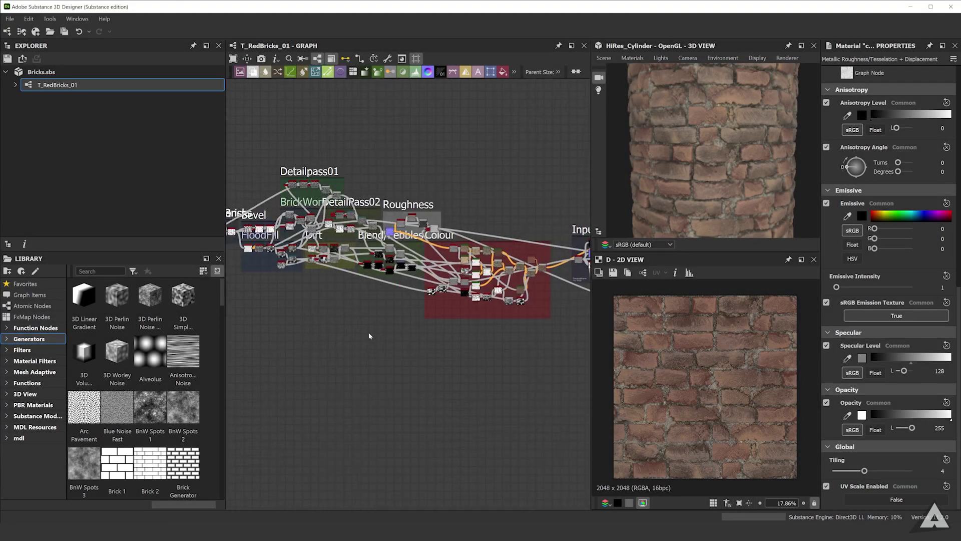
pyautogui.scroll(-2, 369, 332)
pyautogui.moveTo(536, 367); pyautogui.dragTo(281, 220)
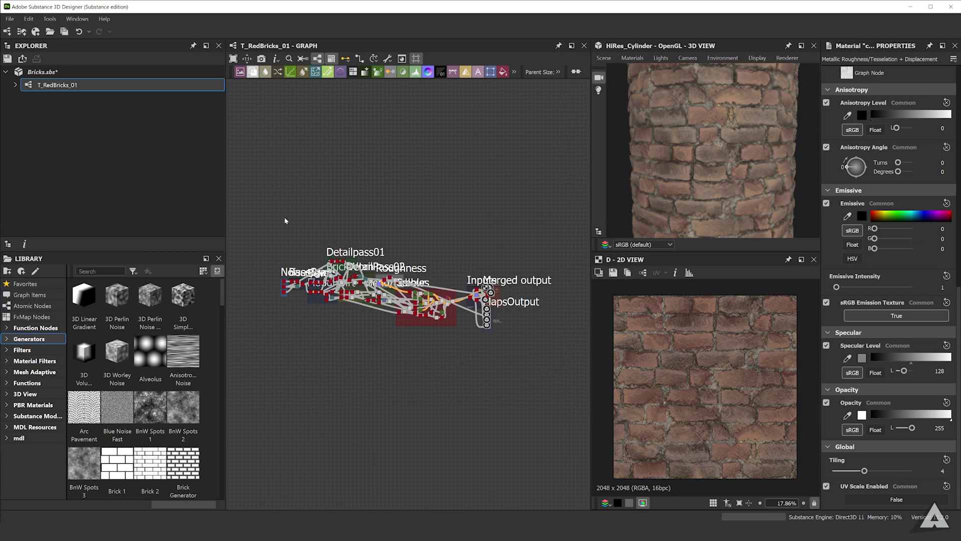
pyautogui.scroll(3, 282, 221)
pyautogui.scroll(3, 407, 408)
pyautogui.moveTo(460, 458); pyautogui.dragTo(508, 377, button='middle')
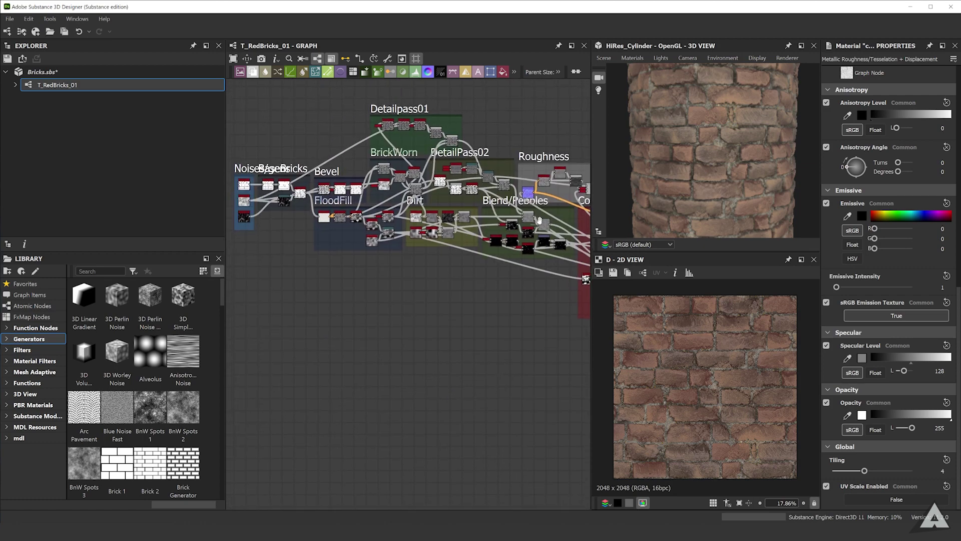
pyautogui.moveTo(550, 220); pyautogui.dragTo(367, 238, button='middle')
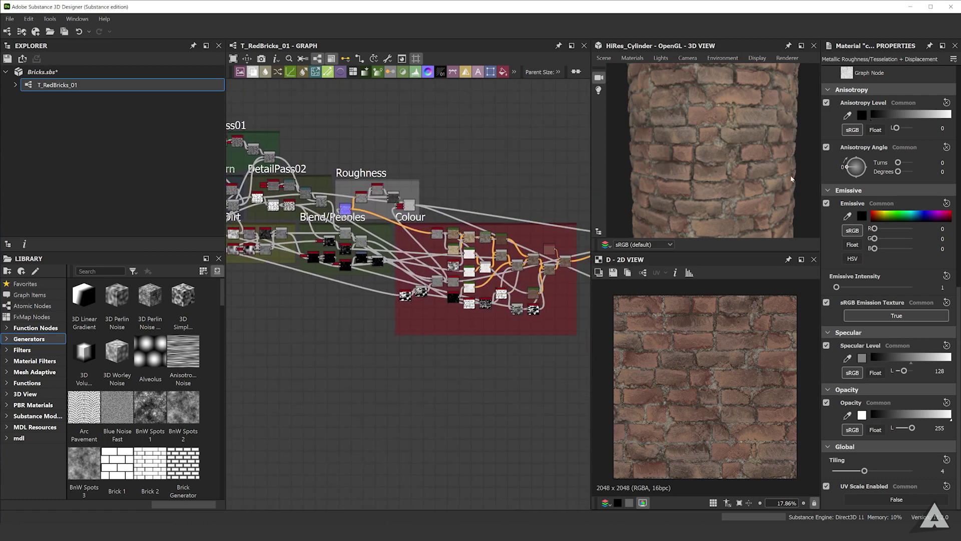
pyautogui.moveTo(704, 183); pyautogui.dragTo(669, 184)
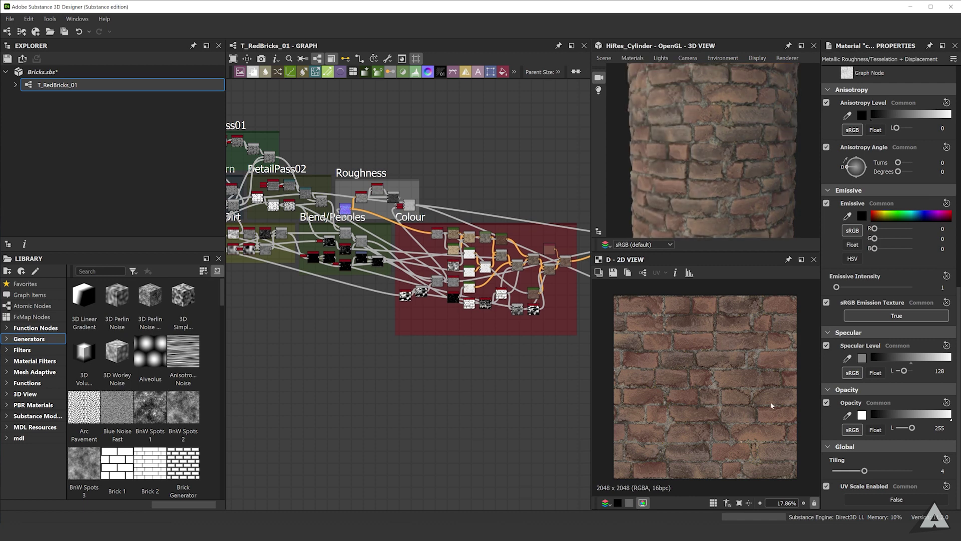
pyautogui.moveTo(305, 284); pyautogui.dragTo(495, 315, button='middle')
pyautogui.moveTo(239, 231); pyautogui.dragTo(389, 247, button='middle')
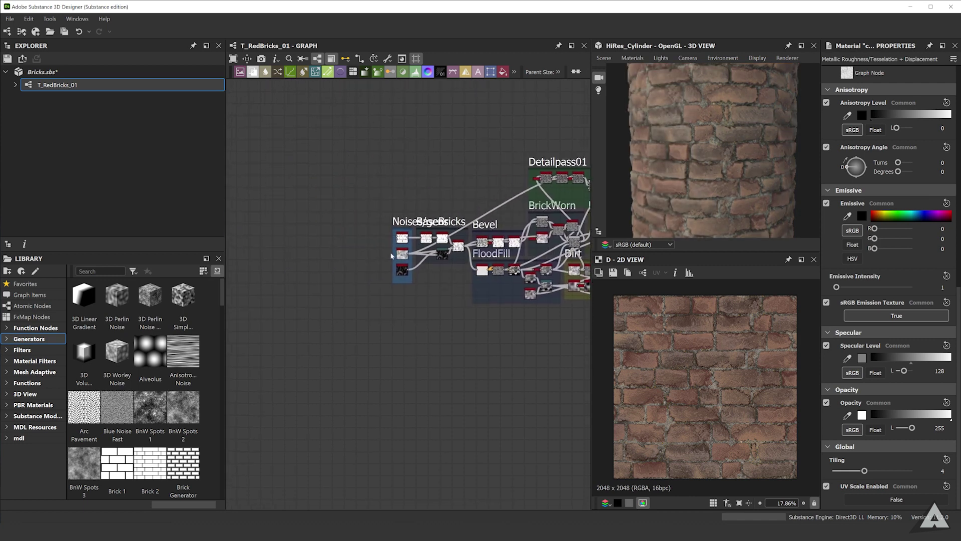
# Preview the generator nodes in the Noises/gens frame, including the Crystal 1 noise.
pyautogui.scroll(7, 389, 247)
pyautogui.moveTo(450, 233); pyautogui.dragTo(427, 229, button='middle')
pyautogui.scroll(2, 436, 216)
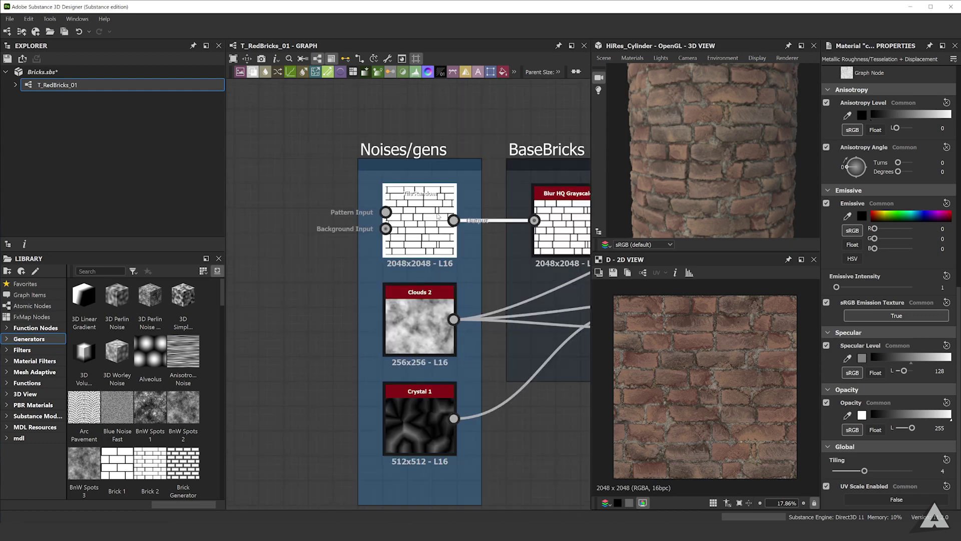
pyautogui.click(316, 278)
pyautogui.moveTo(331, 345); pyautogui.dragTo(286, 290, button='middle')
pyautogui.doubleClick(375, 265)
pyautogui.click(336, 364)
pyautogui.doubleClick(359, 380)
pyautogui.scroll(-1, 285, 252)
pyautogui.moveTo(296, 106); pyautogui.dragTo(389, 291)
pyautogui.click(433, 484)
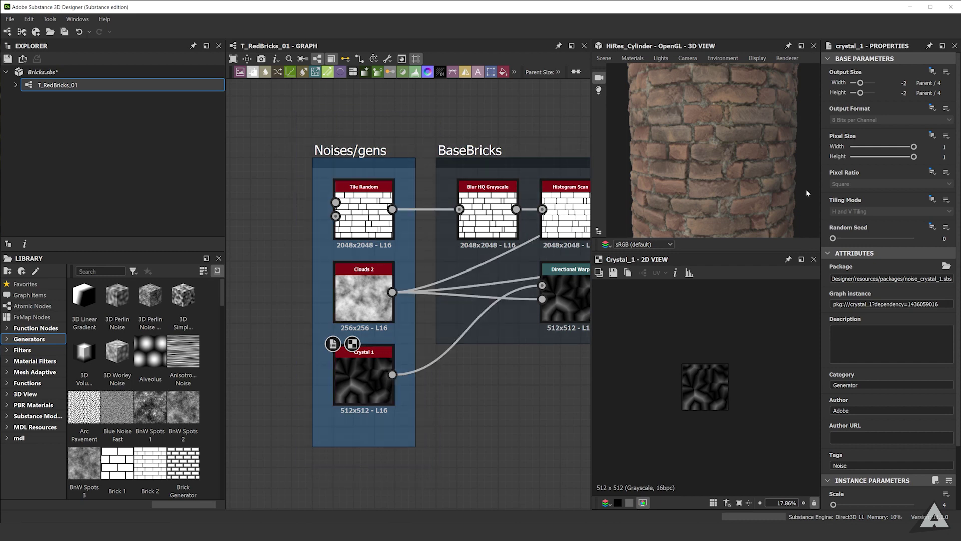
# Try a Y Amount of 8 on the Tile Random node and undo it.
pyautogui.doubleClick(391, 230)
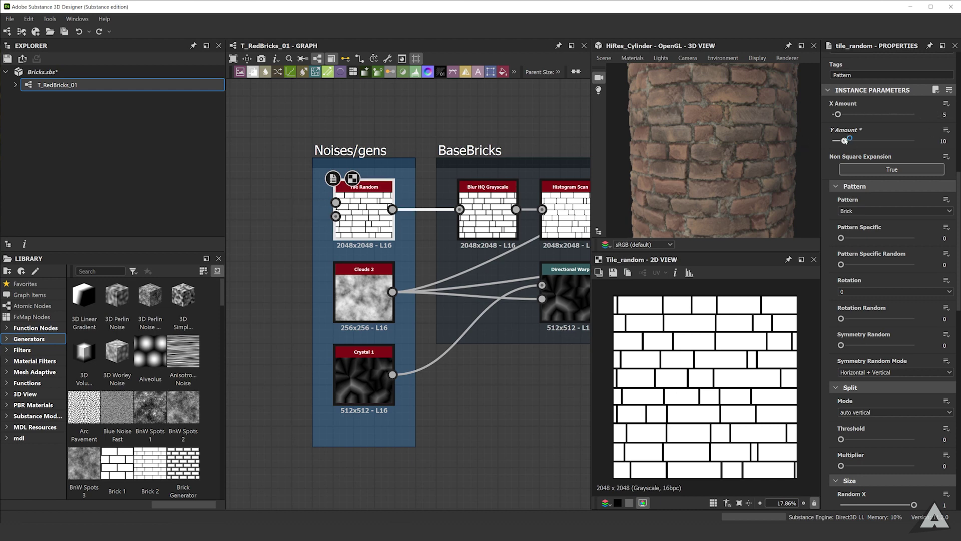
pyautogui.moveTo(845, 141); pyautogui.dragTo(842, 141)
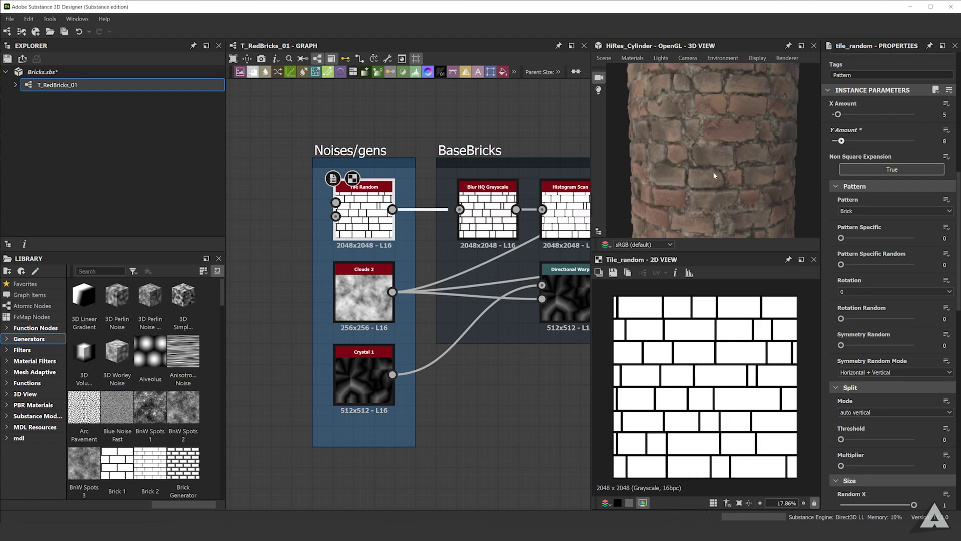
pyautogui.hotkey('ctrl', 'z')
# Set the Tile Random node's Offset Random to 0.66.
pyautogui.scroll(-5, 894, 401)
pyautogui.scroll(-10, 867, 345)
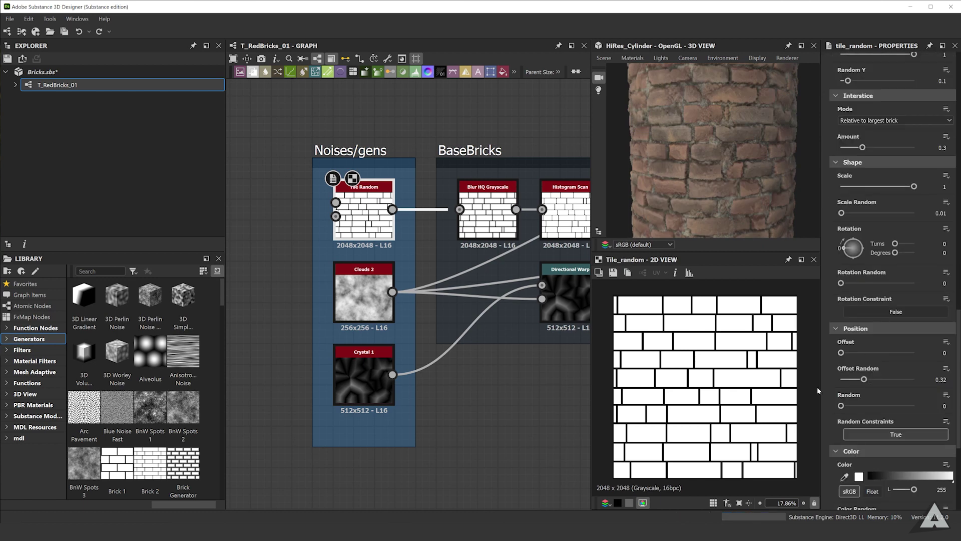
pyautogui.scroll(-4, 854, 441)
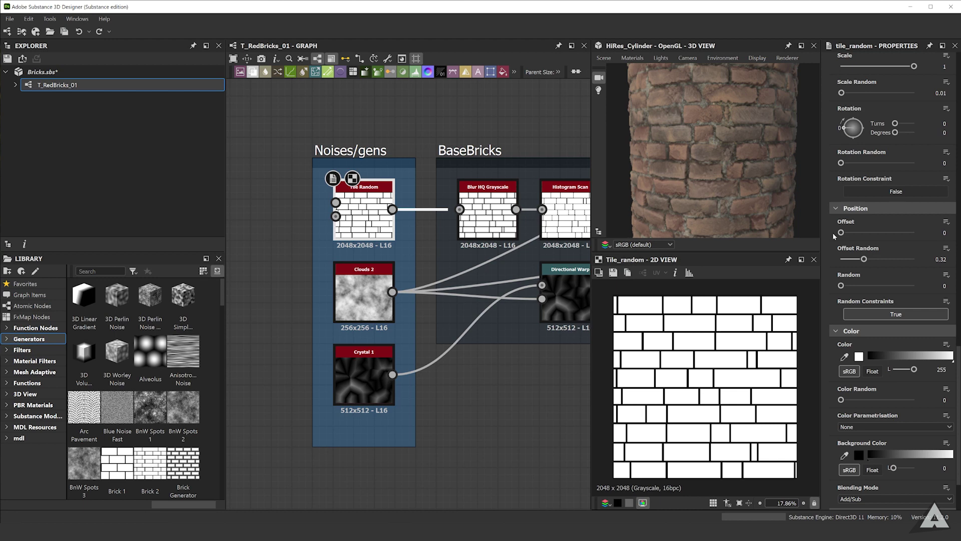
pyautogui.moveTo(863, 260); pyautogui.dragTo(889, 259)
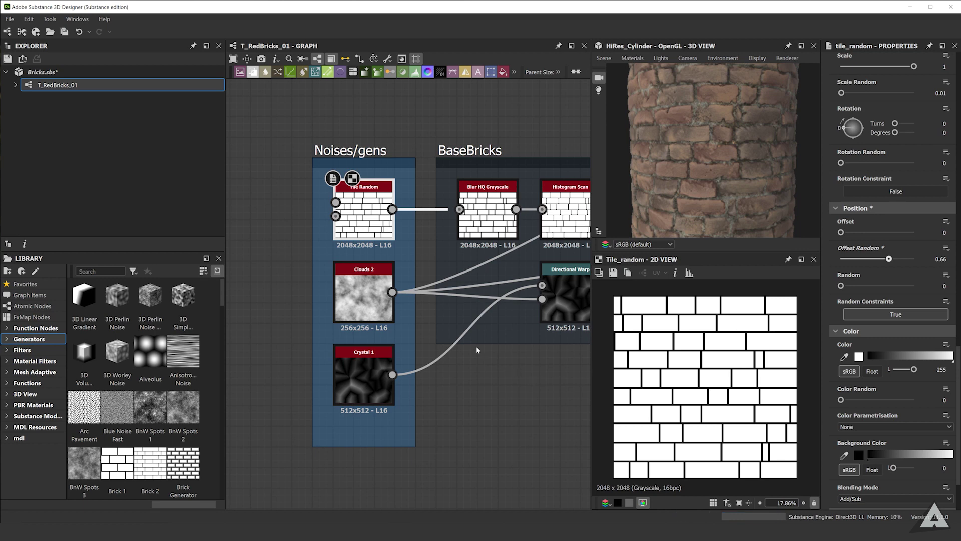
# Compare the brick edges in the Tile Random and Blur HQ Grayscale outputs up close.
pyautogui.moveTo(326, 298); pyautogui.dragTo(283, 270, button='middle')
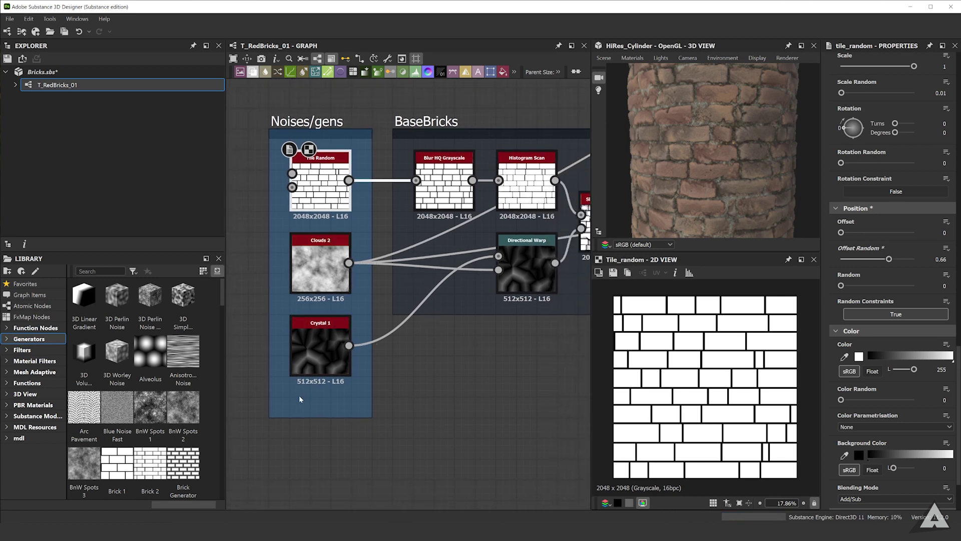
pyautogui.moveTo(451, 211); pyautogui.dragTo(360, 209, button='middle')
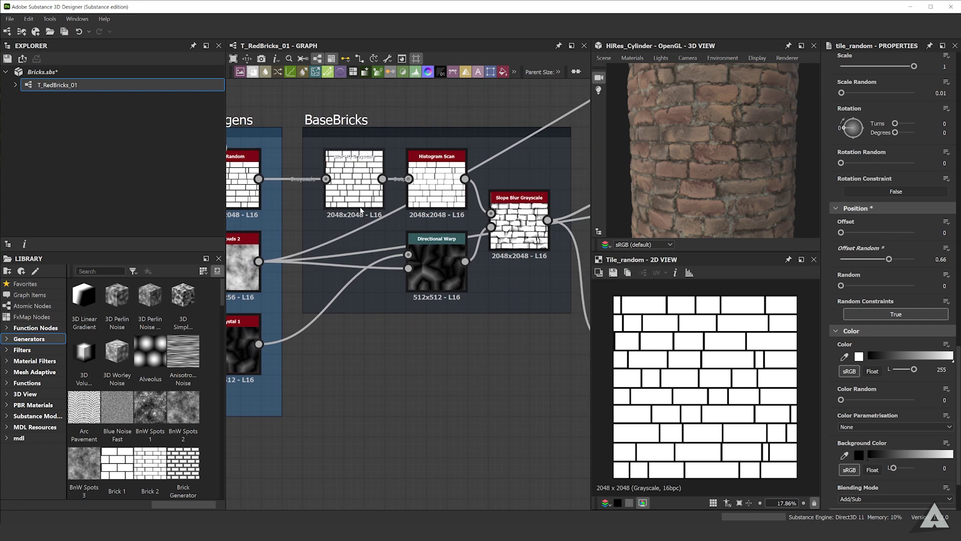
pyautogui.click(361, 204)
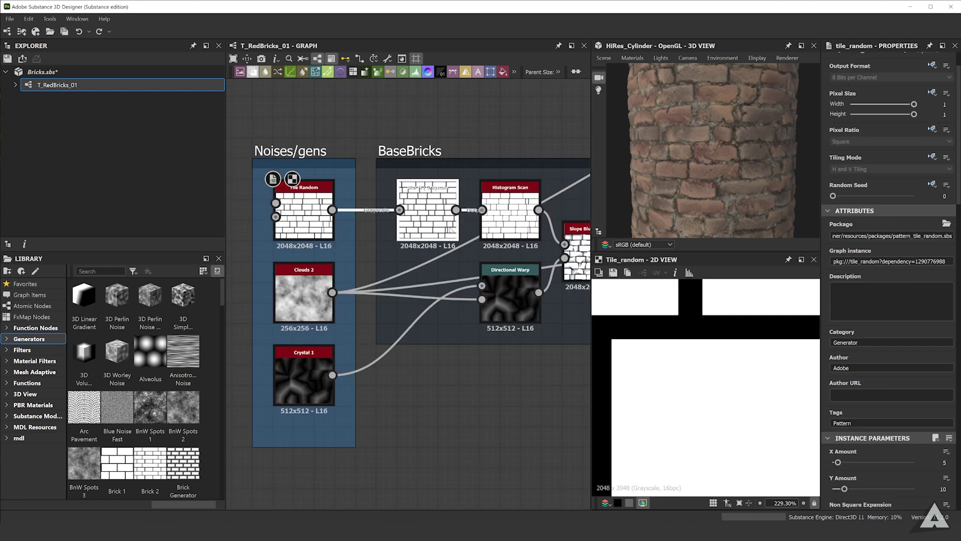
pyautogui.doubleClick(428, 215)
pyautogui.scroll(-2, 641, 371)
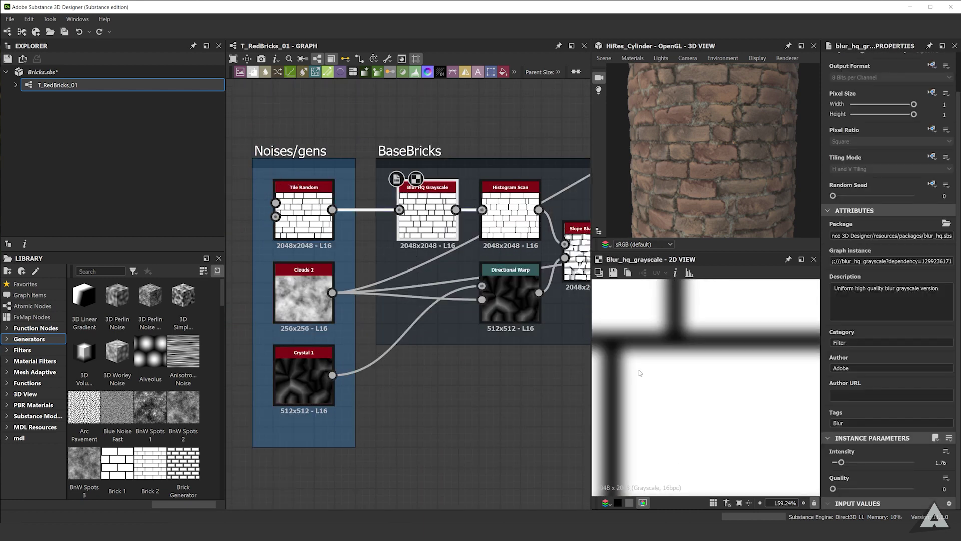
pyautogui.doubleClick(301, 220)
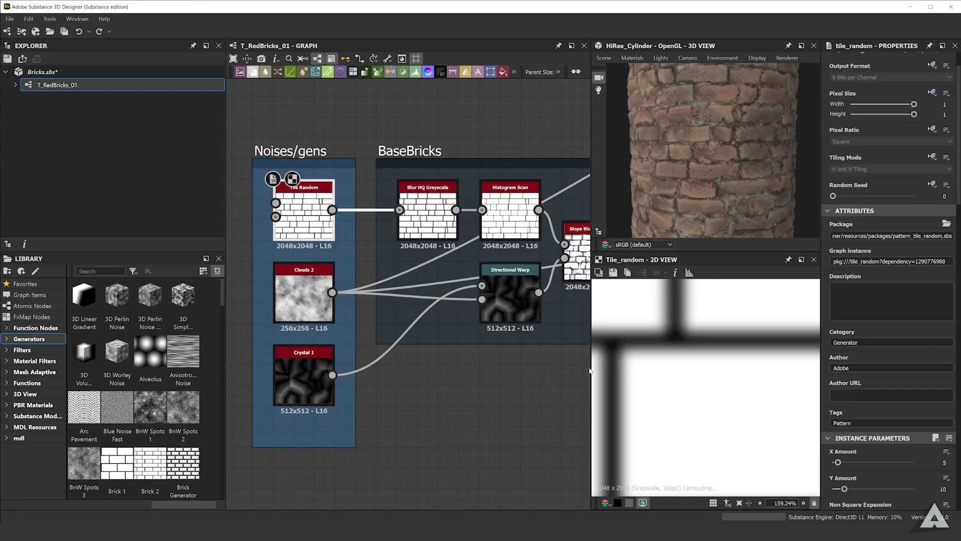
pyautogui.scroll(10, 616, 351)
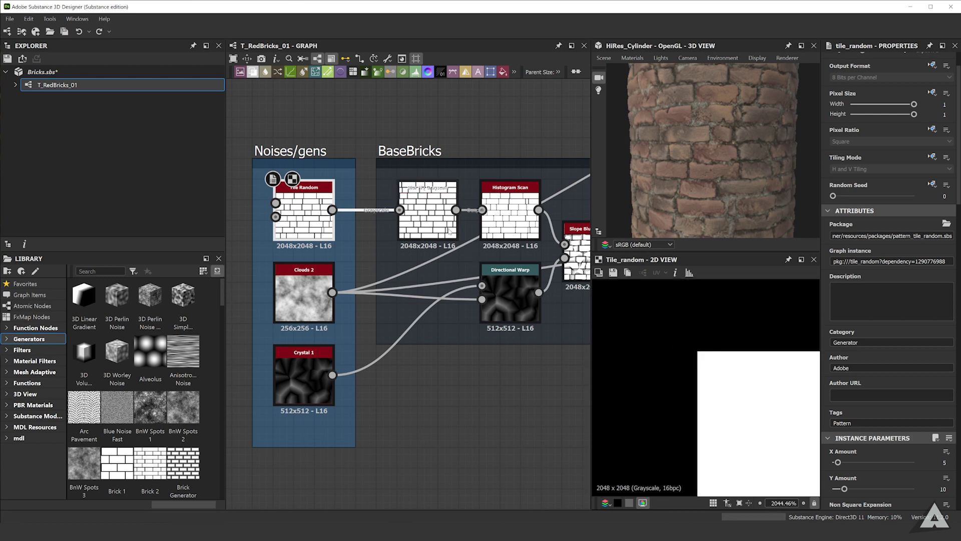
pyautogui.doubleClick(428, 215)
pyautogui.scroll(-10, 671, 366)
# Preview the Histogram Scan and Slope Blur Grayscale outputs and inspect the brick corners and edges.
pyautogui.doubleClick(511, 216)
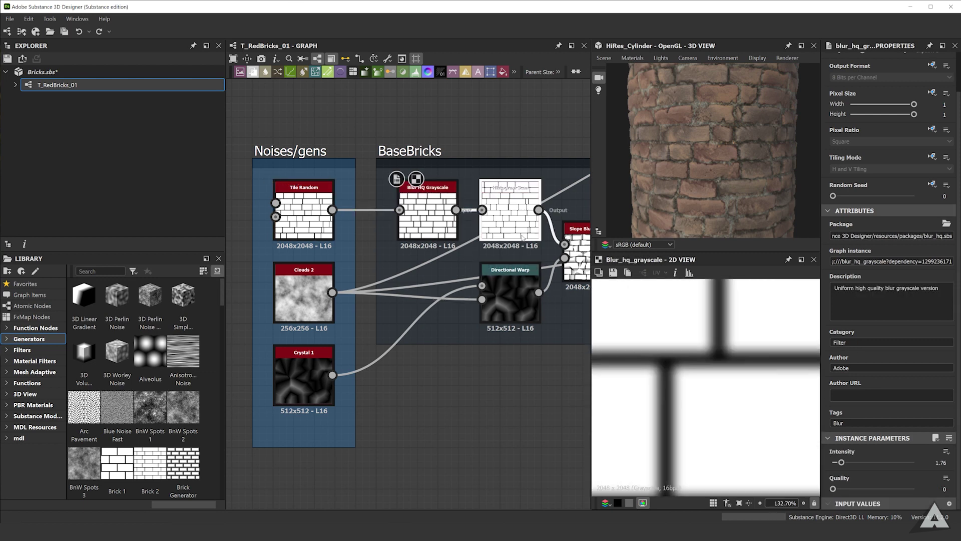
pyautogui.scroll(3, 724, 395)
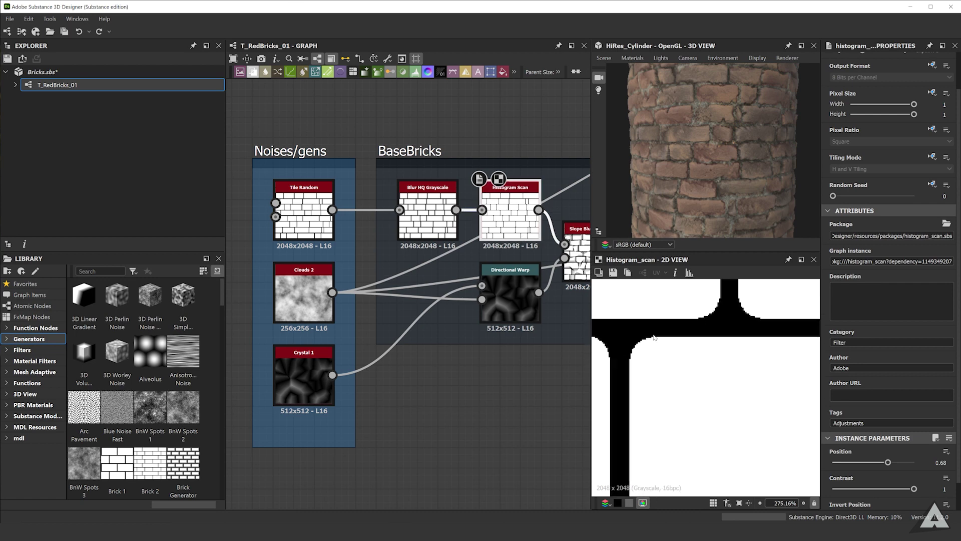
pyautogui.scroll(-12, 654, 337)
pyautogui.moveTo(566, 301); pyautogui.dragTo(484, 285, button='middle')
pyautogui.doubleClick(512, 241)
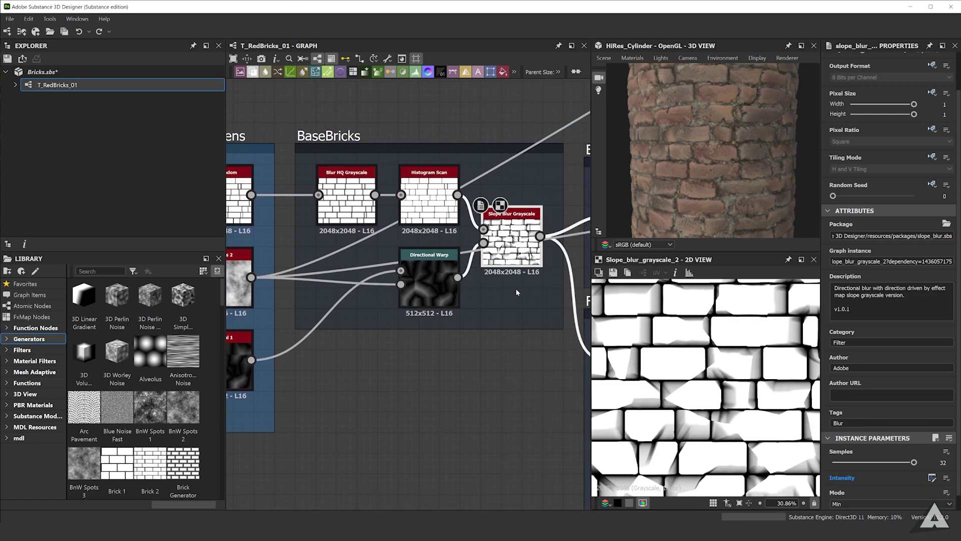
pyautogui.scroll(2, 715, 372)
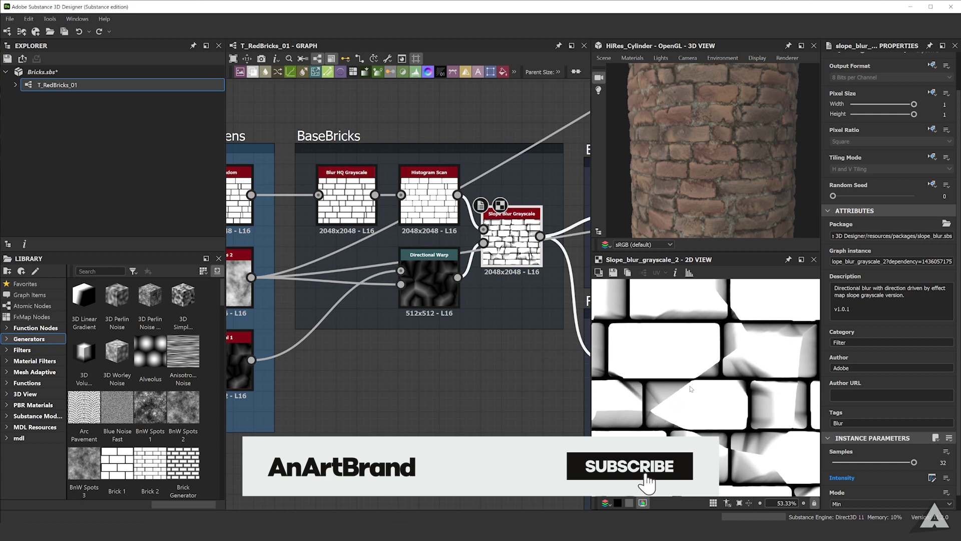
# Preview the Crystal 1 noise and the Directional Warp node that distorts it.
pyautogui.moveTo(418, 304); pyautogui.dragTo(465, 293, button='middle')
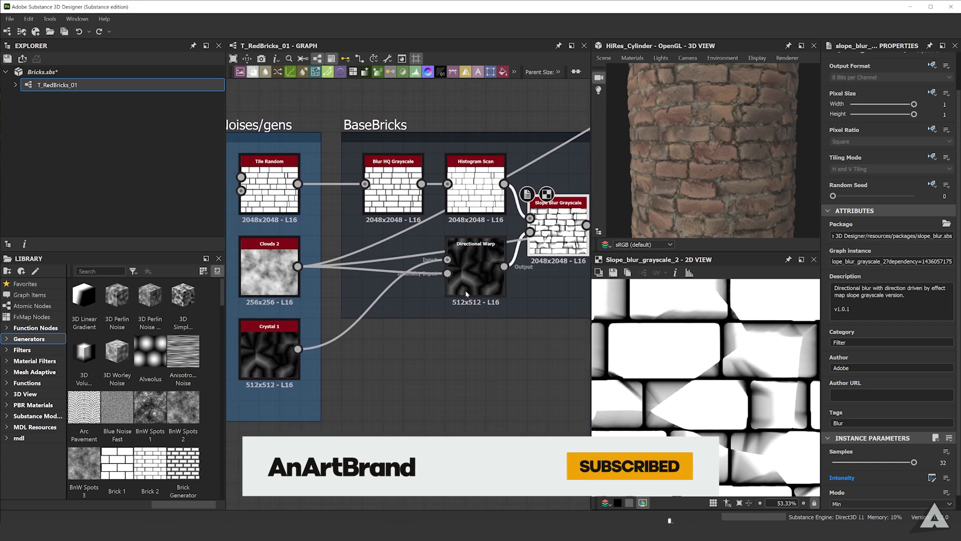
pyautogui.doubleClick(260, 367)
pyautogui.doubleClick(467, 280)
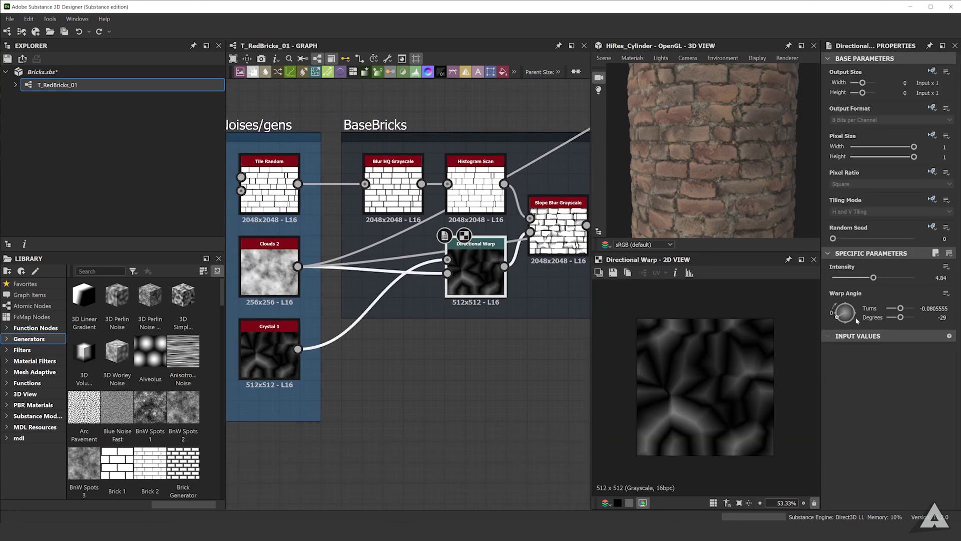
# Try an Intensity of 9.68 on the Directional Warp node and compare its effect on the 3D brick cylinder.
pyautogui.moveTo(878, 278); pyautogui.dragTo(915, 277)
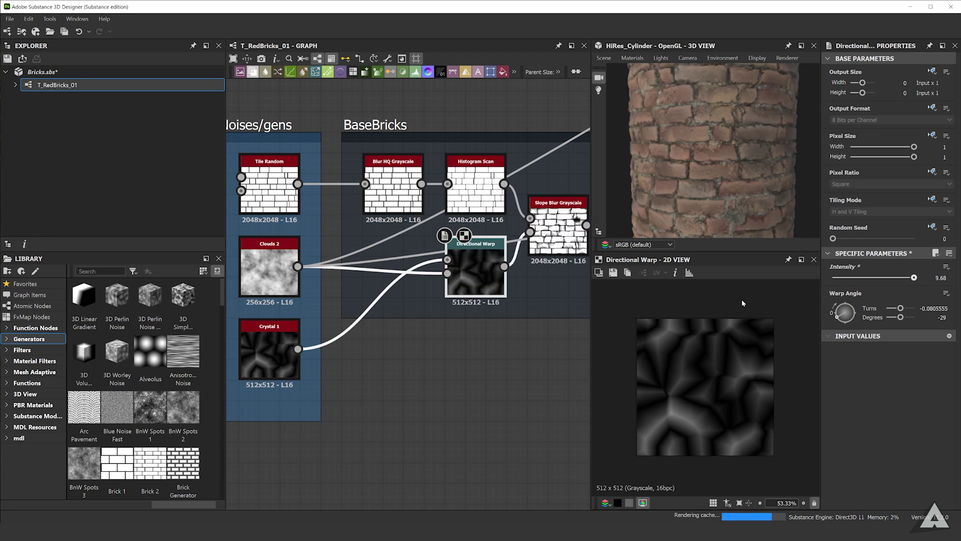
pyautogui.hotkey('ctrl', 'z')
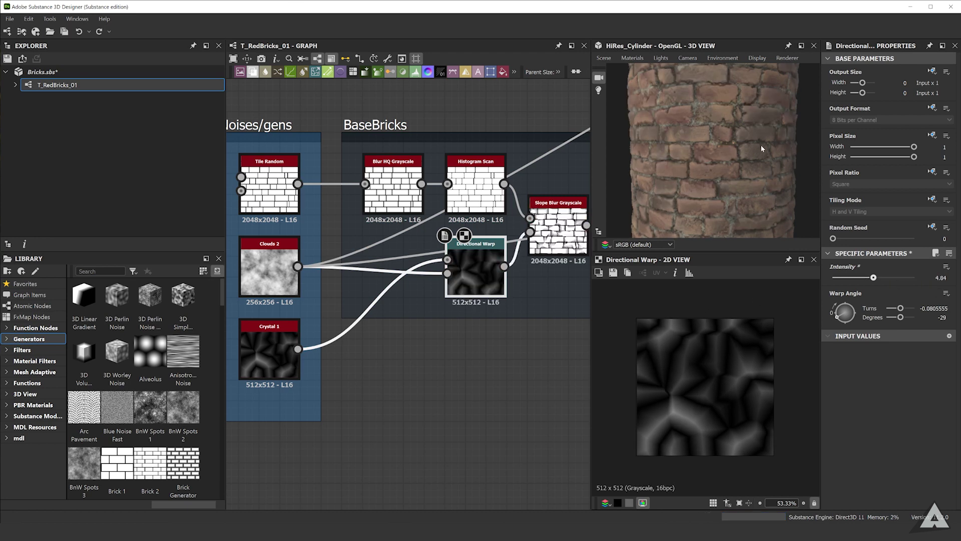
pyautogui.hotkey('ctrl', 'y')
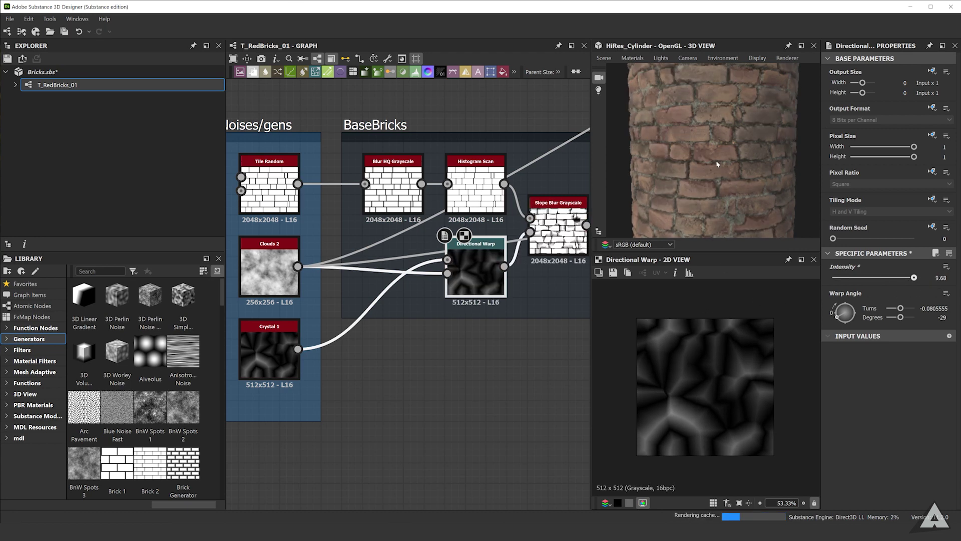
# Preview the BaseBricks Slope Blur Grayscale output and inspect its brick edges up close.
pyautogui.moveTo(564, 267); pyautogui.dragTo(445, 268, button='middle')
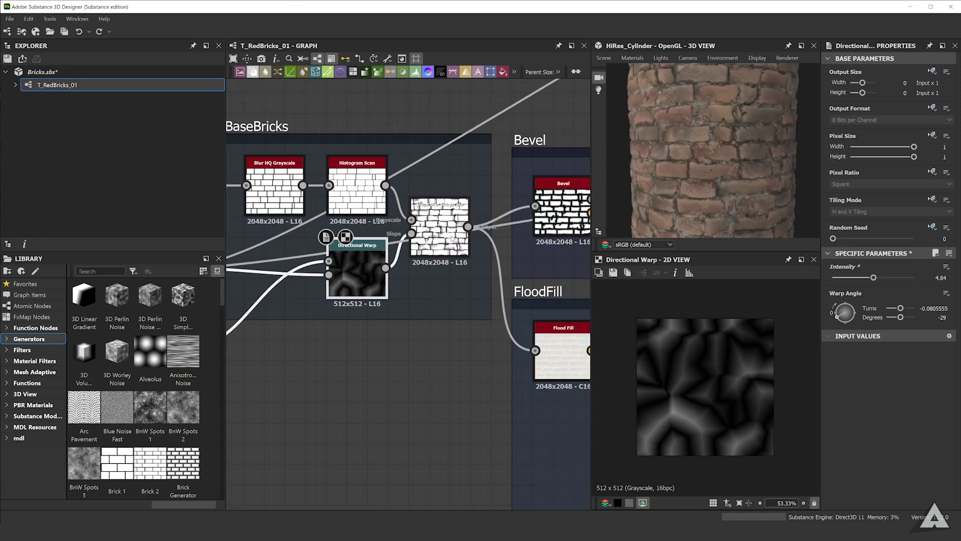
pyautogui.click(440, 234)
pyautogui.moveTo(519, 315); pyautogui.dragTo(312, 322, button='middle')
pyautogui.scroll(5, 678, 308)
pyautogui.scroll(6, 678, 308)
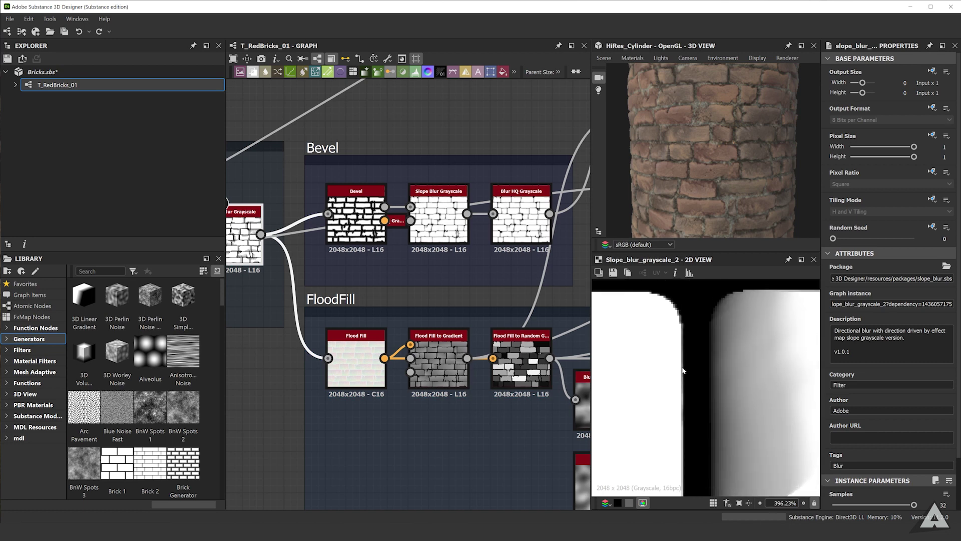
pyautogui.scroll(-2, 688, 395)
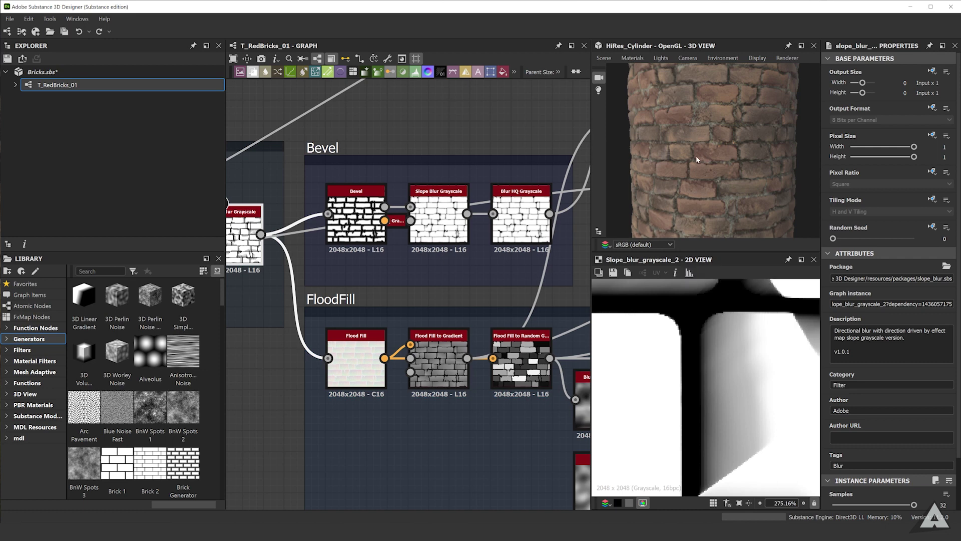
# Preview the Bevel node's height output and examine the gradients along the brick edges.
pyautogui.doubleClick(356, 220)
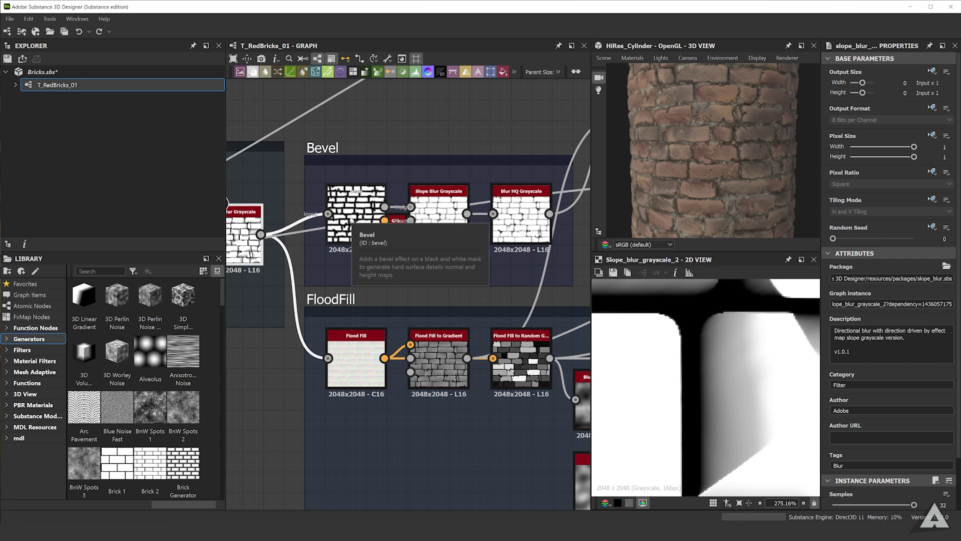
pyautogui.scroll(-11, 688, 381)
pyautogui.scroll(10, 684, 386)
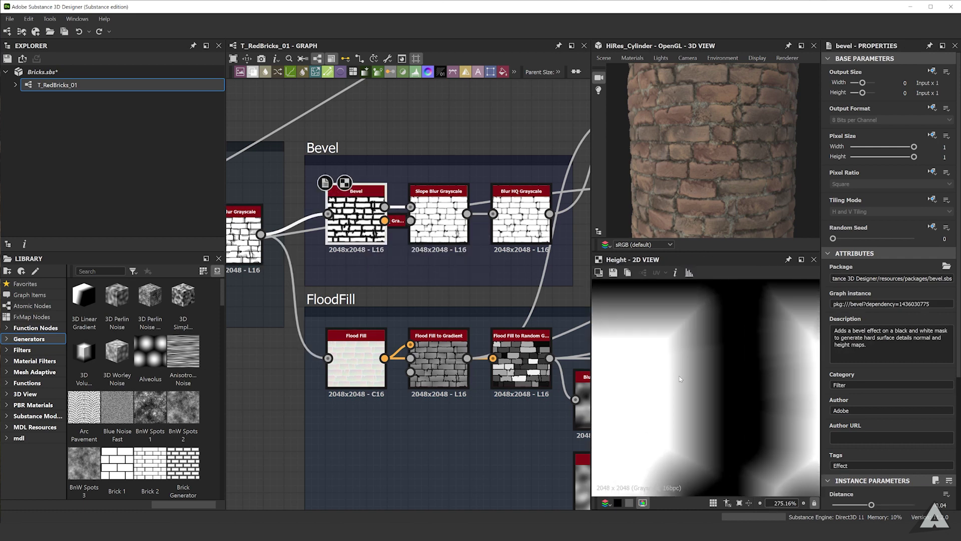
pyautogui.scroll(-6, 657, 358)
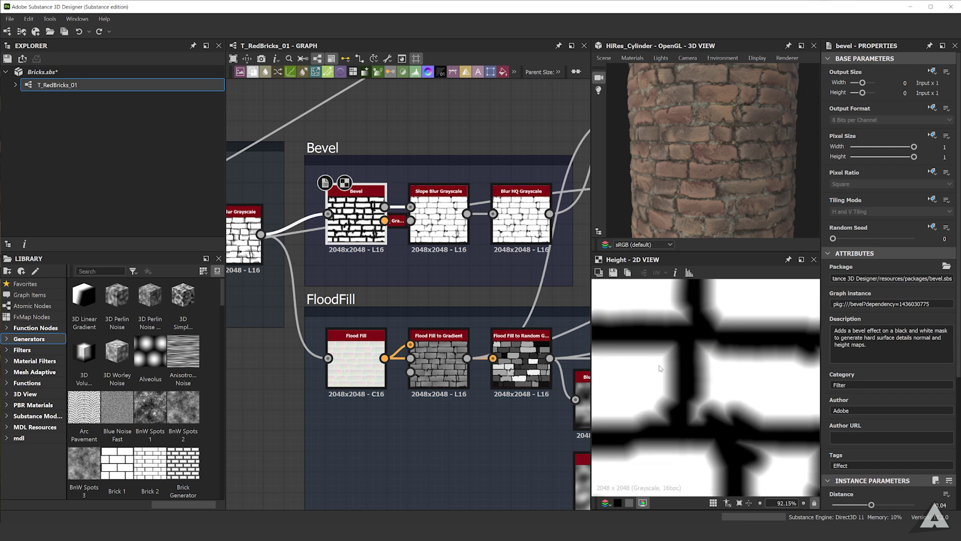
pyautogui.scroll(4, 686, 330)
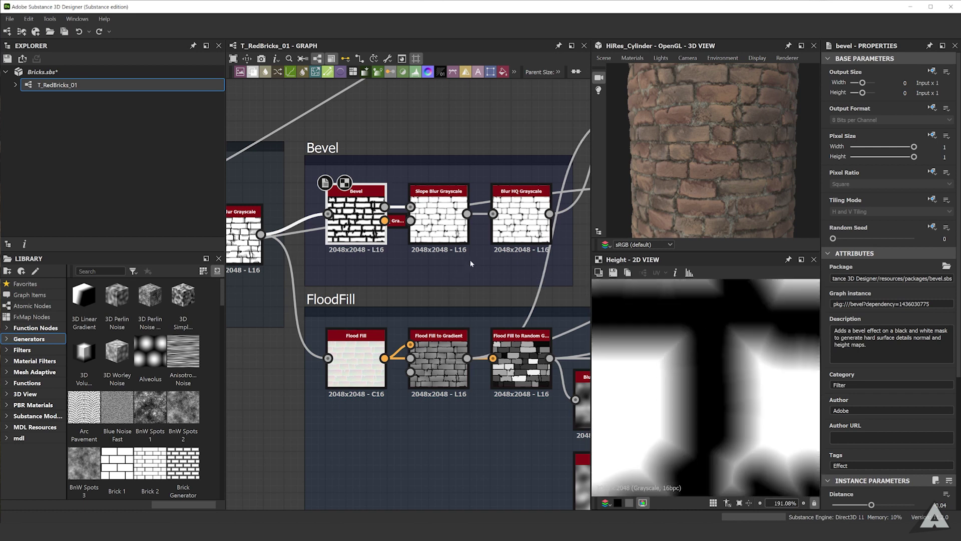
# Preview the small Blur HQ Grayscale node after Bevel and the Slope Blur Grayscale node it feeds.
pyautogui.doubleClick(398, 222)
pyautogui.doubleClick(455, 211)
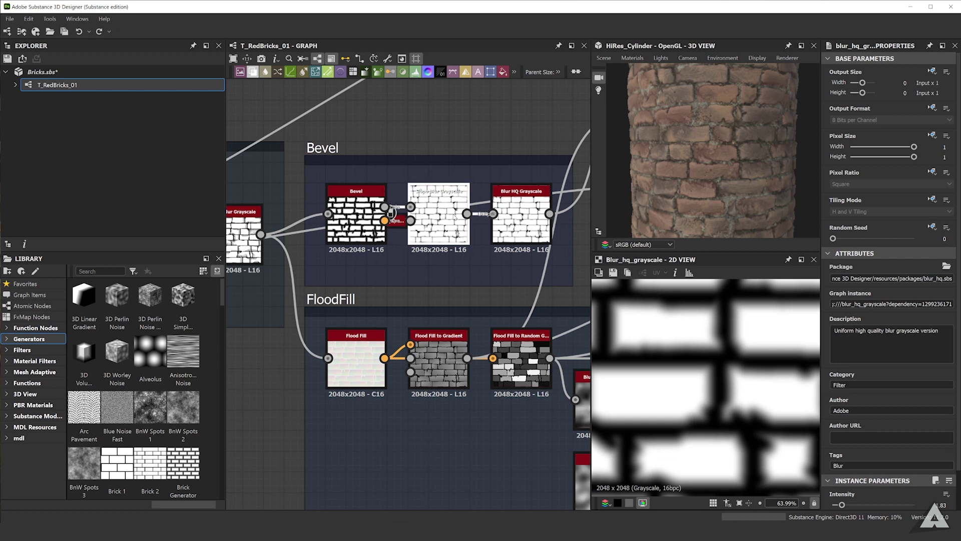
pyautogui.scroll(1, 711, 378)
pyautogui.scroll(-2, 909, 437)
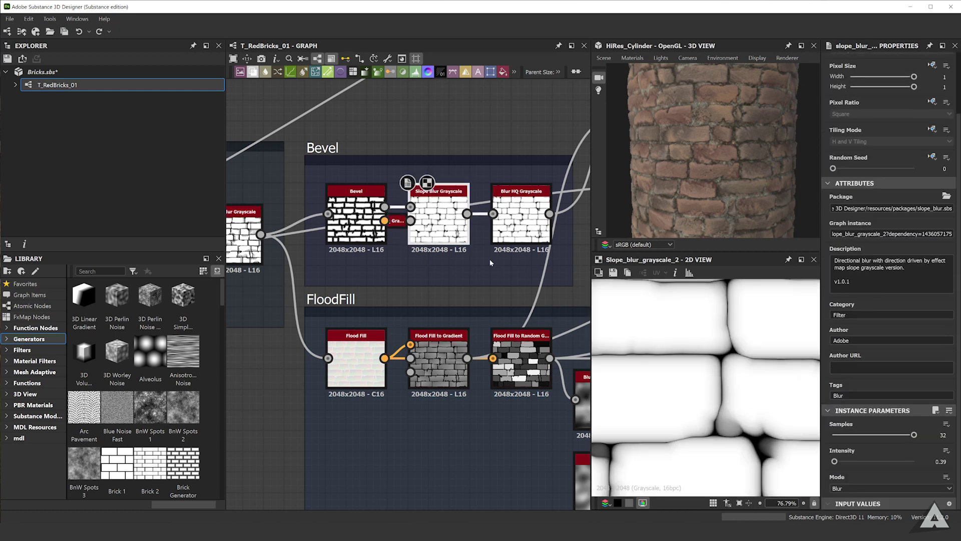
# Move the Bevel node aside to expose the Blur HQ Grayscale connections, preview Bevel, and undo the move.
pyautogui.moveTo(361, 225); pyautogui.dragTo(299, 225)
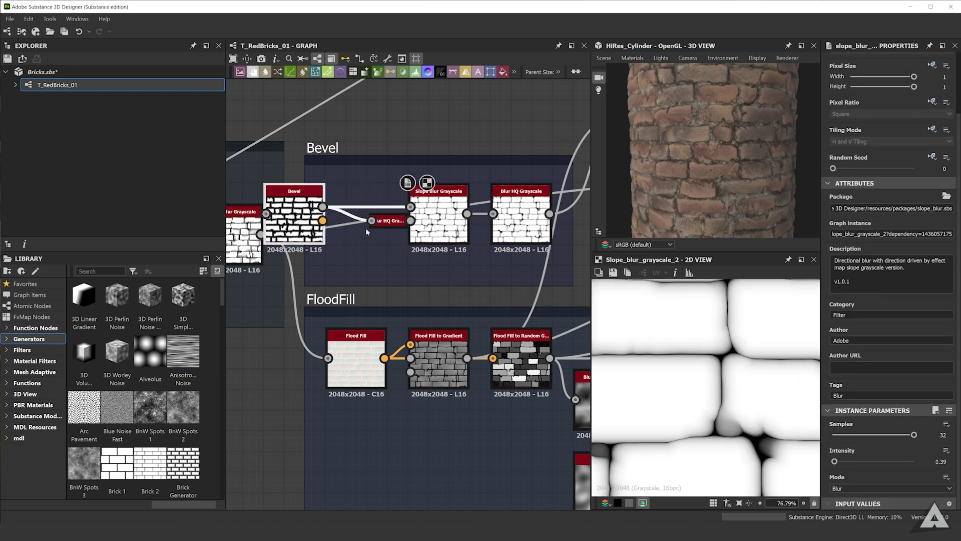
pyautogui.hotkey('ctrl', 'z')
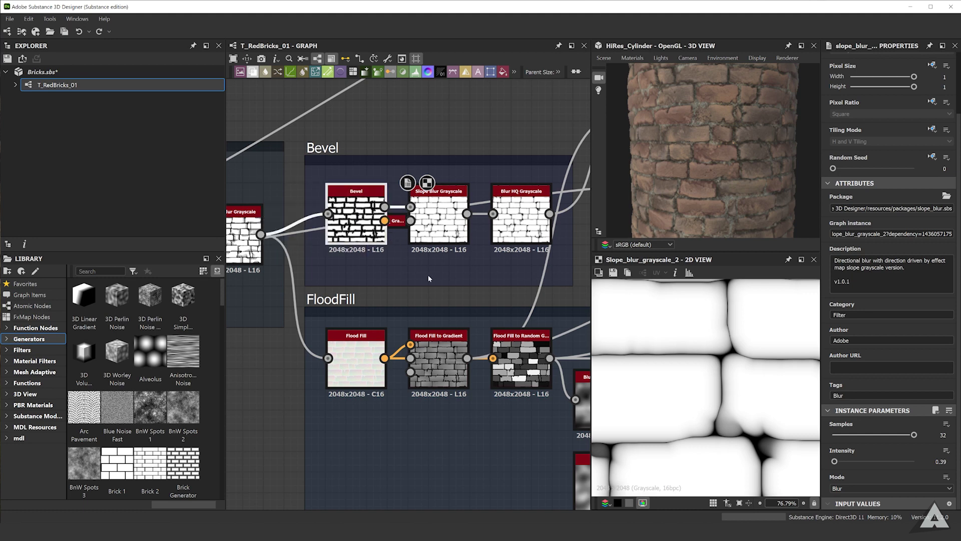
pyautogui.hotkey('ctrl', 'y')
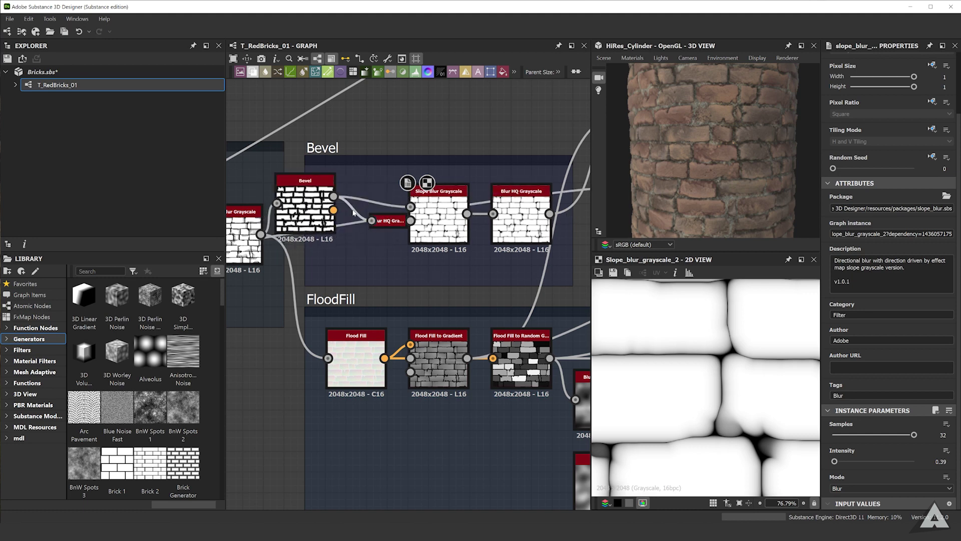
pyautogui.doubleClick(316, 211)
pyautogui.hotkey('ctrl', 'z')
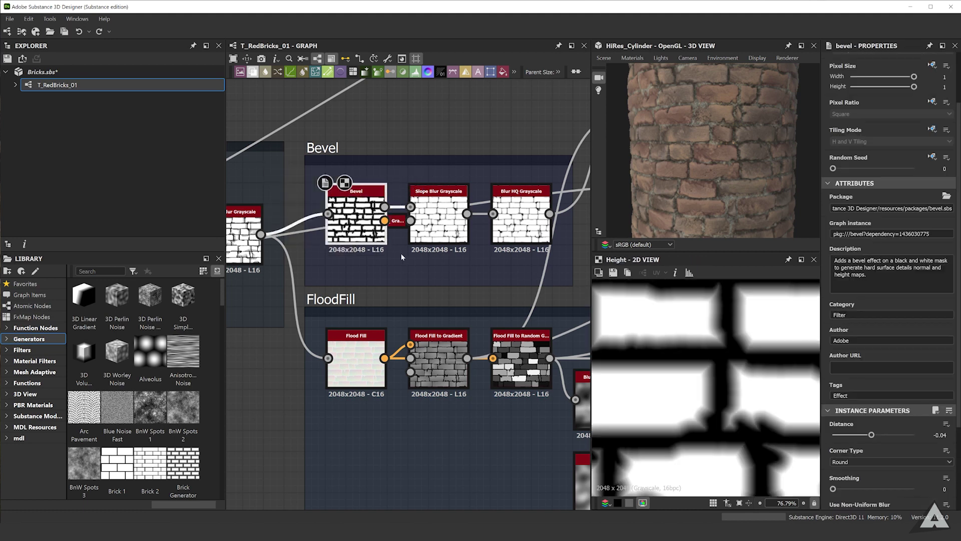
# Compare the Slope Blur Grayscale and final Blur HQ Grayscale outputs in the Bevel frame, zooming in on the brick gaps.
pyautogui.click(433, 227)
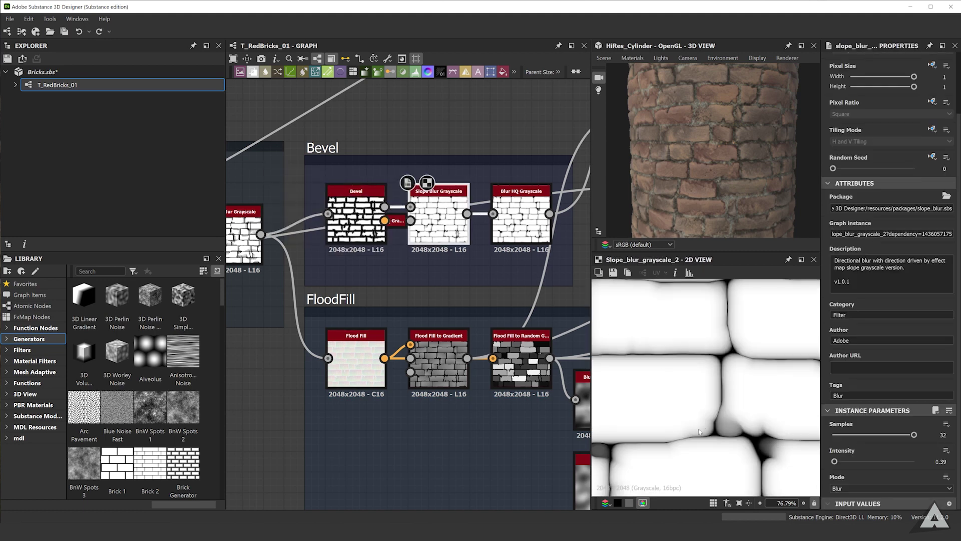
pyautogui.scroll(-4, 714, 425)
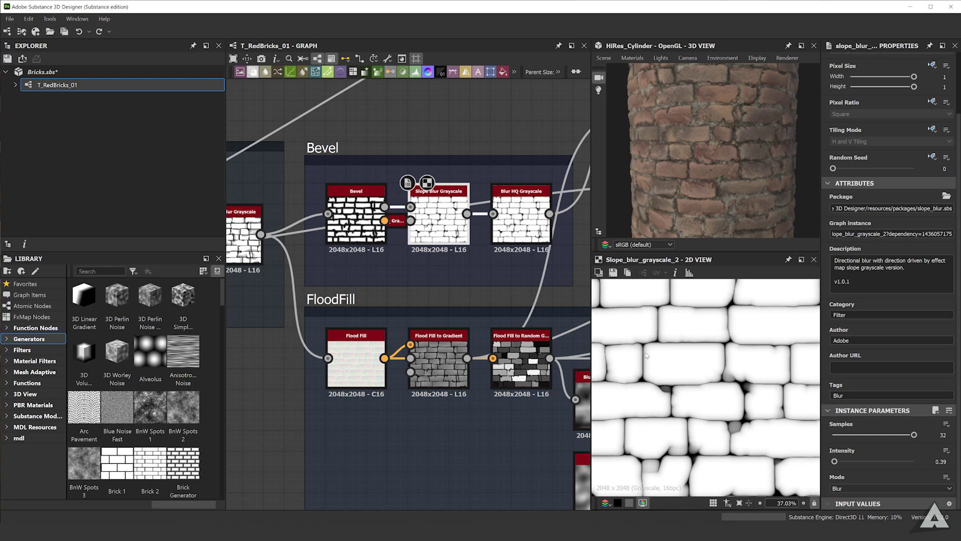
pyautogui.doubleClick(516, 220)
pyautogui.scroll(8, 739, 364)
pyautogui.moveTo(651, 358); pyautogui.dragTo(697, 444, button='middle')
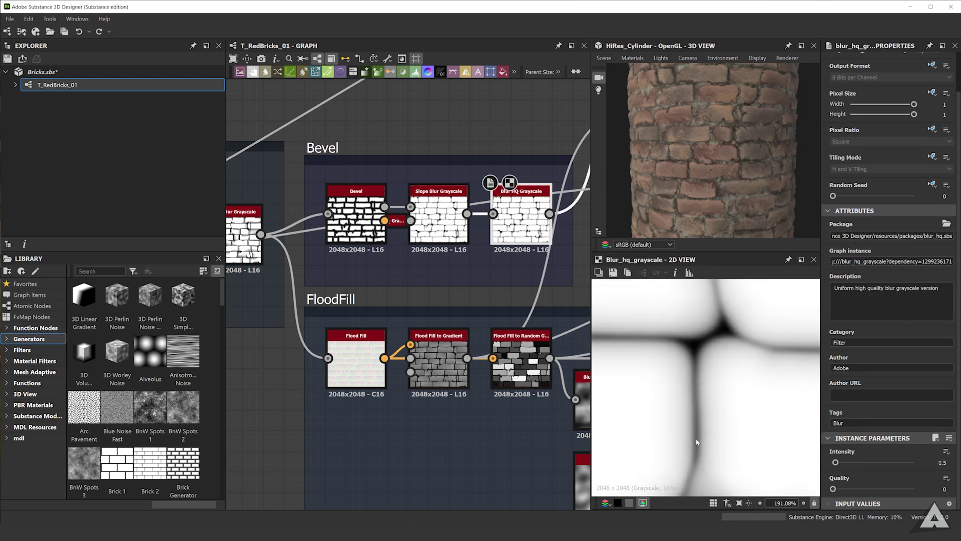
pyautogui.scroll(-1, 697, 443)
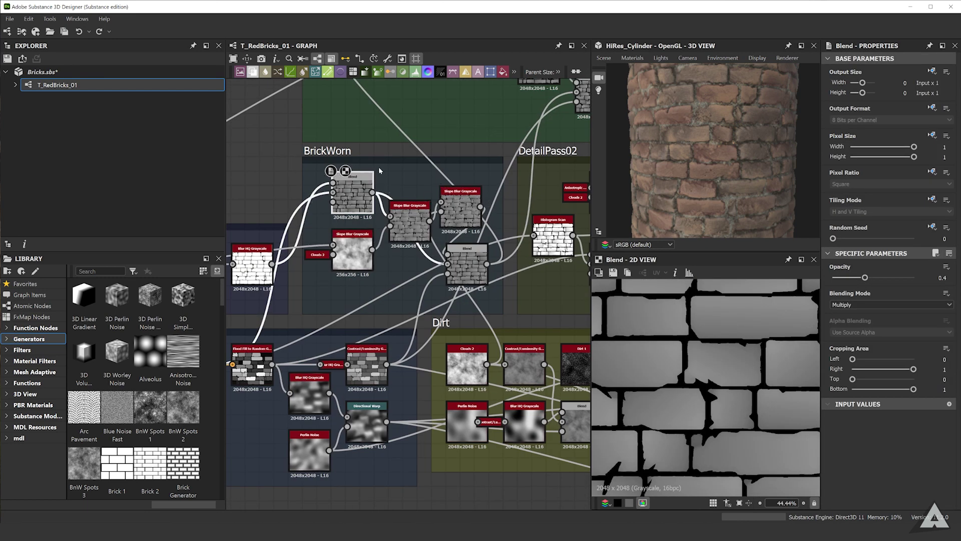
# Preview the Flood Fill and Flood Fill to Gradient outputs in the FloodFill frame and examine the per-brick gradients.
pyautogui.moveTo(365, 319); pyautogui.dragTo(501, 208, button='middle')
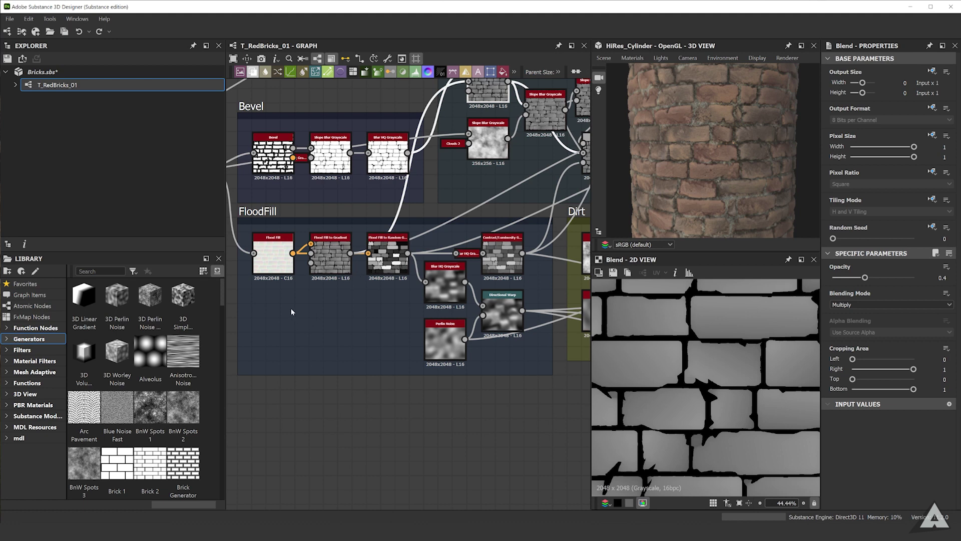
pyautogui.scroll(3, 285, 231)
pyautogui.doubleClick(273, 255)
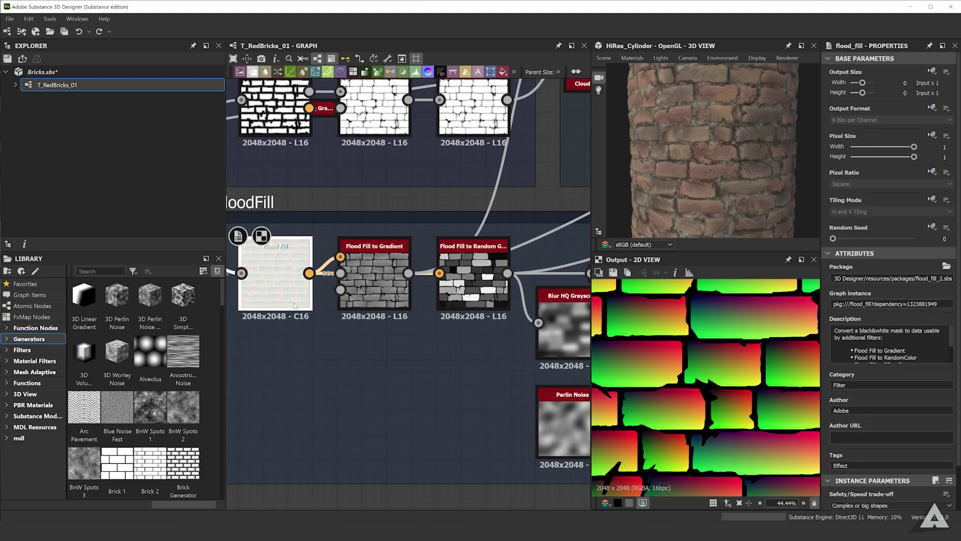
pyautogui.moveTo(339, 315); pyautogui.dragTo(335, 262, button='middle')
pyautogui.doubleClick(371, 235)
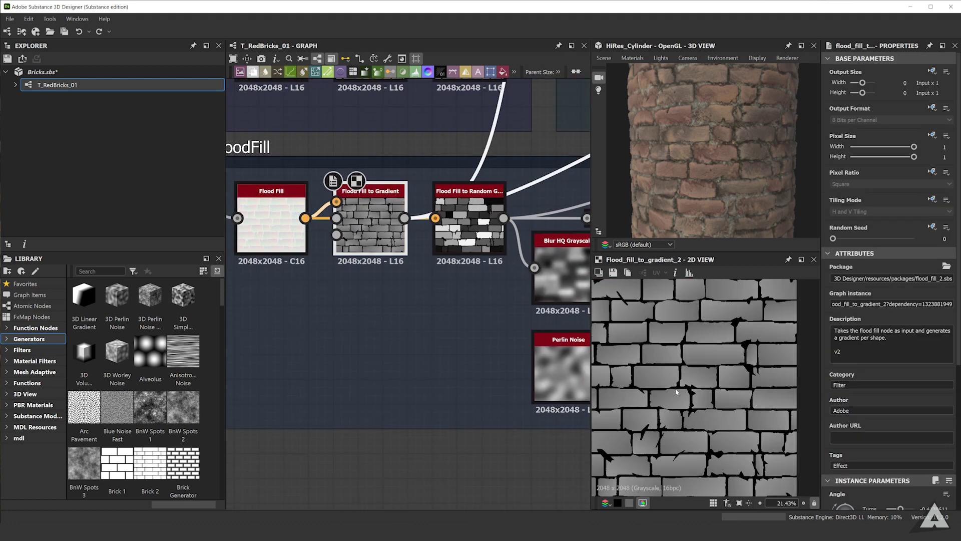
pyautogui.scroll(2, 676, 392)
pyautogui.scroll(-3, 874, 417)
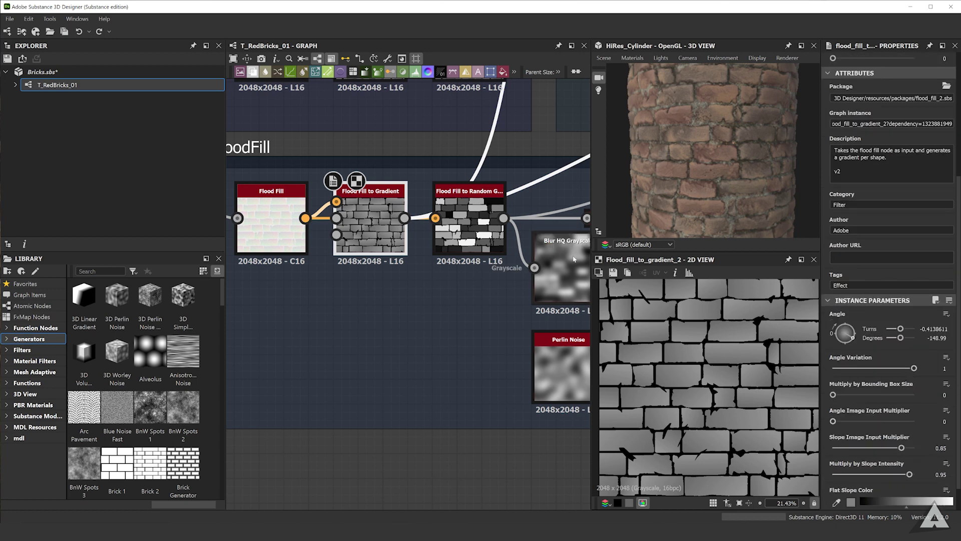
# Preview the Flood Fill to Random Grayscale output to examine the individual brick shades.
pyautogui.doubleClick(456, 248)
pyautogui.moveTo(456, 249); pyautogui.dragTo(434, 248, button='middle')
pyautogui.moveTo(434, 248); pyautogui.dragTo(440, 218)
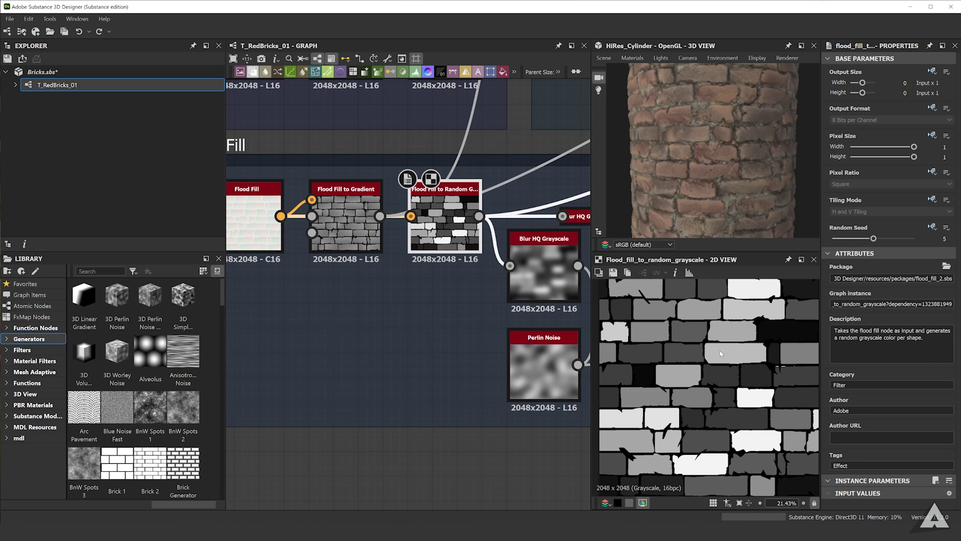
# Preview the Perlin Noise, Blur HQ Grayscale and Directional Warp outputs in the FloodFill frame.
pyautogui.doubleClick(390, 370)
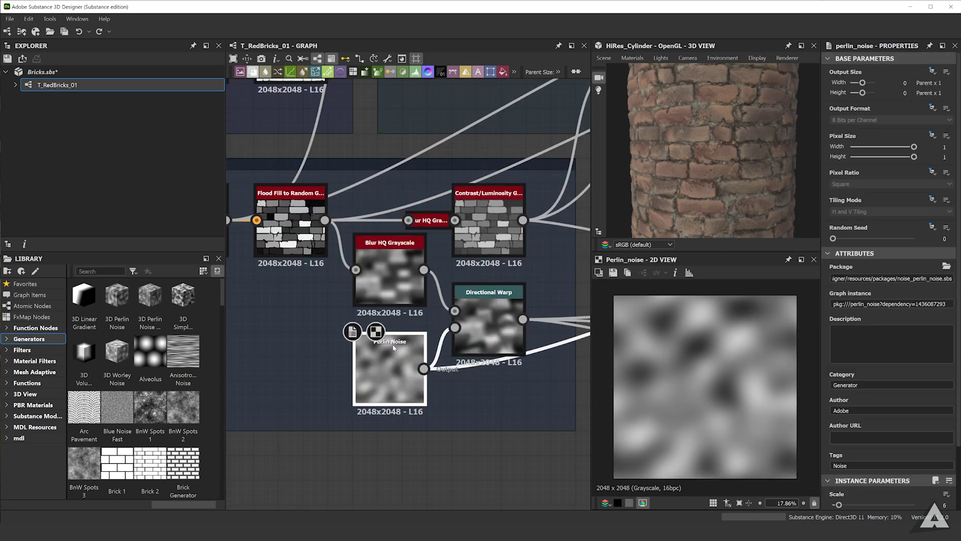
pyautogui.doubleClick(362, 260)
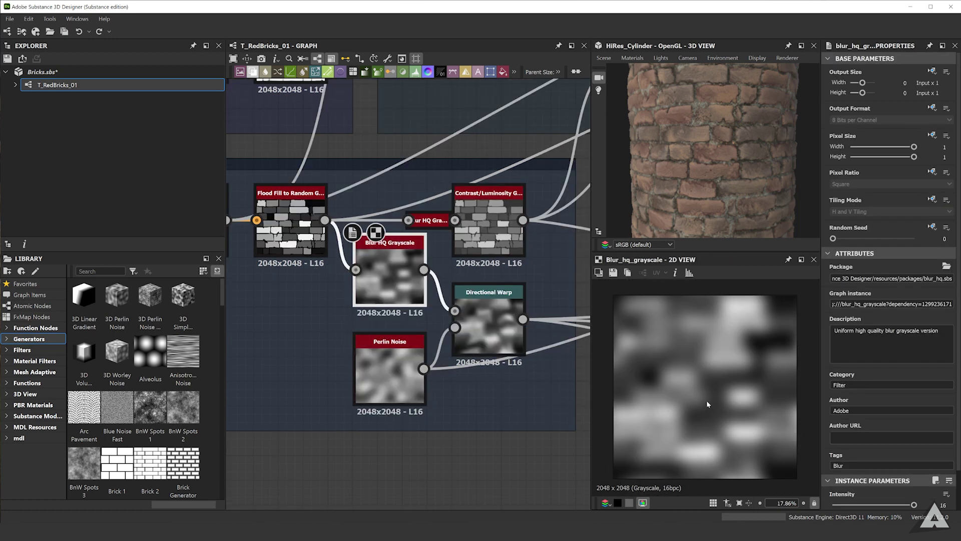
pyautogui.doubleClick(485, 318)
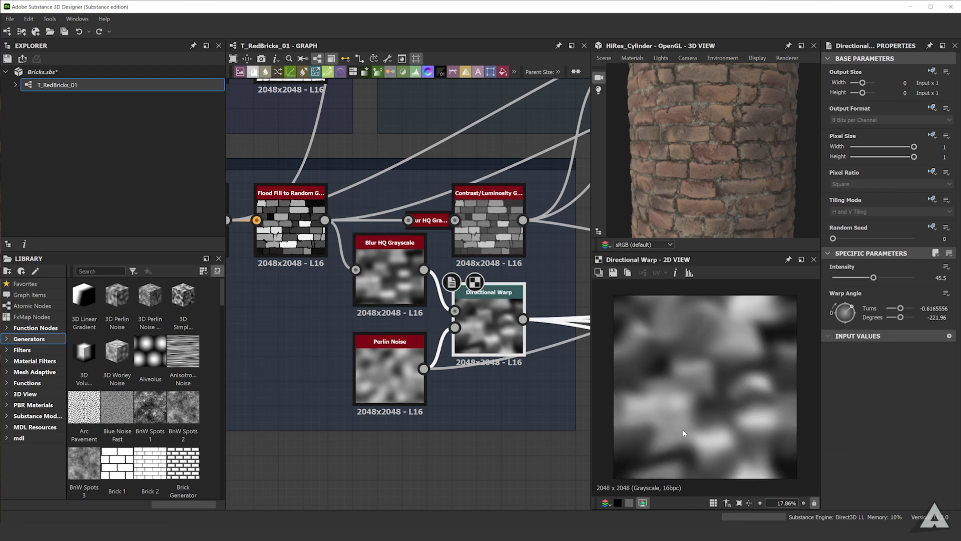
# Compare the Contrast/Luminosity Grayscale output in the FloodFill frame with the small Blur HQ Grayscale node feeding it.
pyautogui.moveTo(537, 313); pyautogui.dragTo(432, 294, button='middle')
pyautogui.scroll(-2, 410, 295)
pyautogui.scroll(-3, 443, 330)
pyautogui.doubleClick(356, 282)
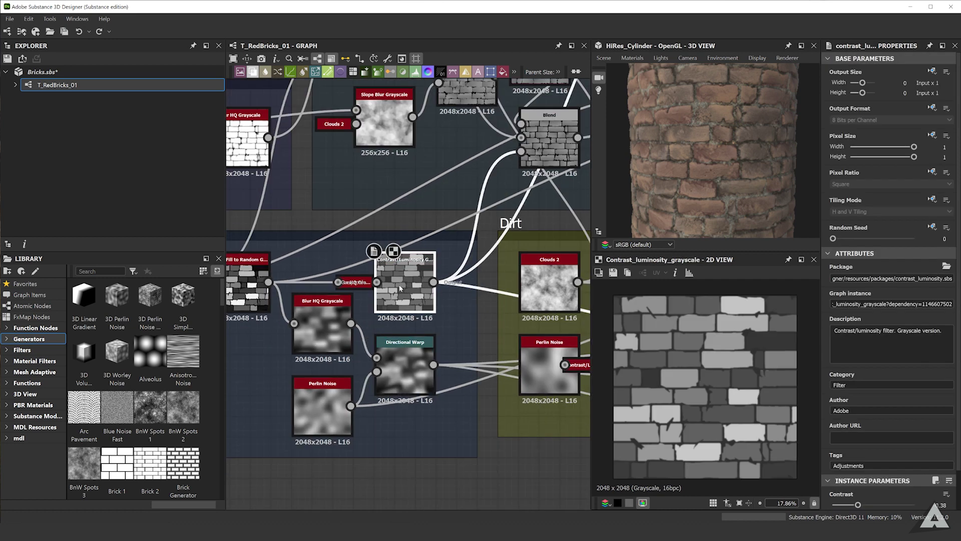
pyautogui.scroll(3, 306, 290)
pyautogui.doubleClick(305, 289)
pyautogui.moveTo(387, 292); pyautogui.dragTo(302, 279, button='middle')
pyautogui.doubleClick(377, 268)
pyautogui.doubleClick(440, 304)
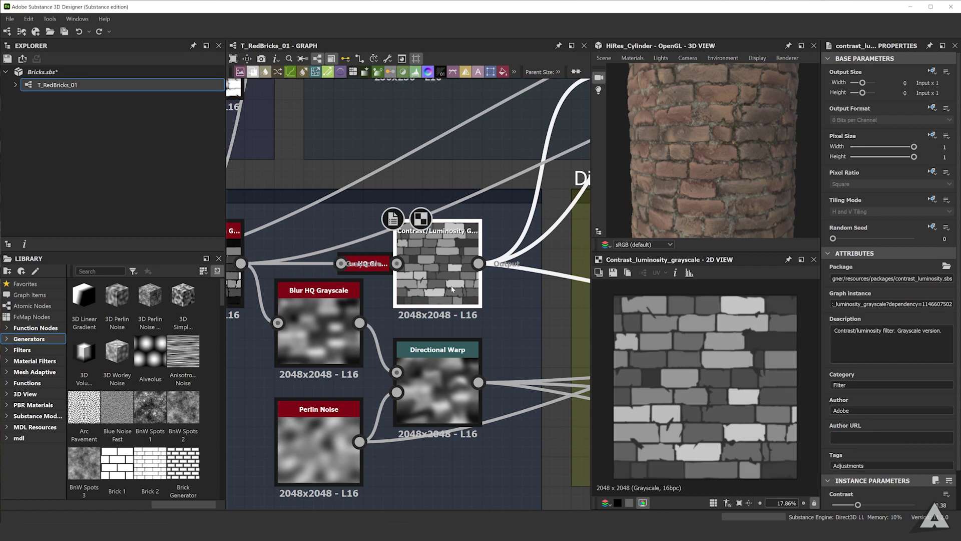
pyautogui.scroll(3, 719, 383)
pyautogui.scroll(-3, 719, 384)
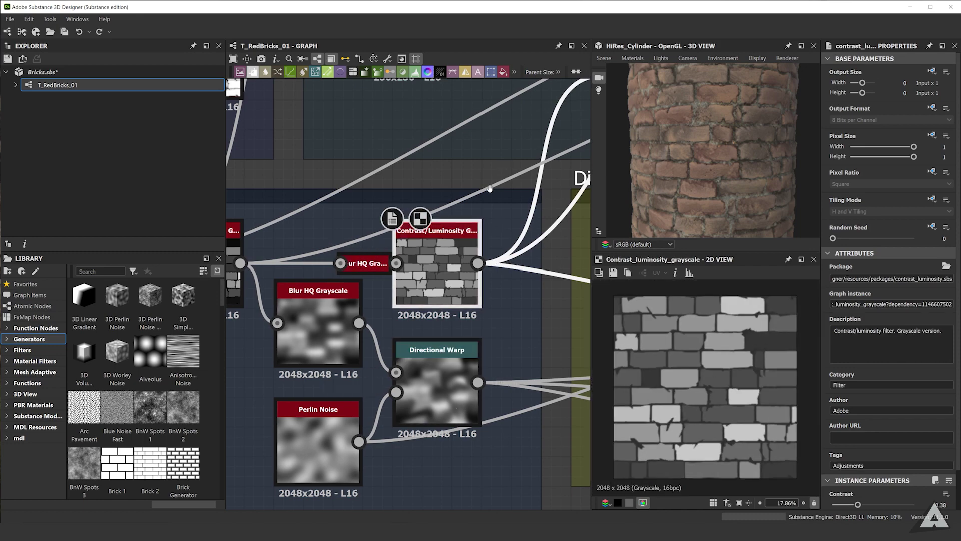
# Preview the first Blend node in the BrickWorn frame and trace its inputs from the Bevel and FloodFill frames.
pyautogui.moveTo(500, 163); pyautogui.dragTo(400, 303, button='middle')
pyautogui.scroll(-1, 390, 294)
pyautogui.moveTo(498, 225); pyautogui.dragTo(417, 276, button='middle')
pyautogui.scroll(-3, 389, 294)
pyautogui.scroll(2, 431, 277)
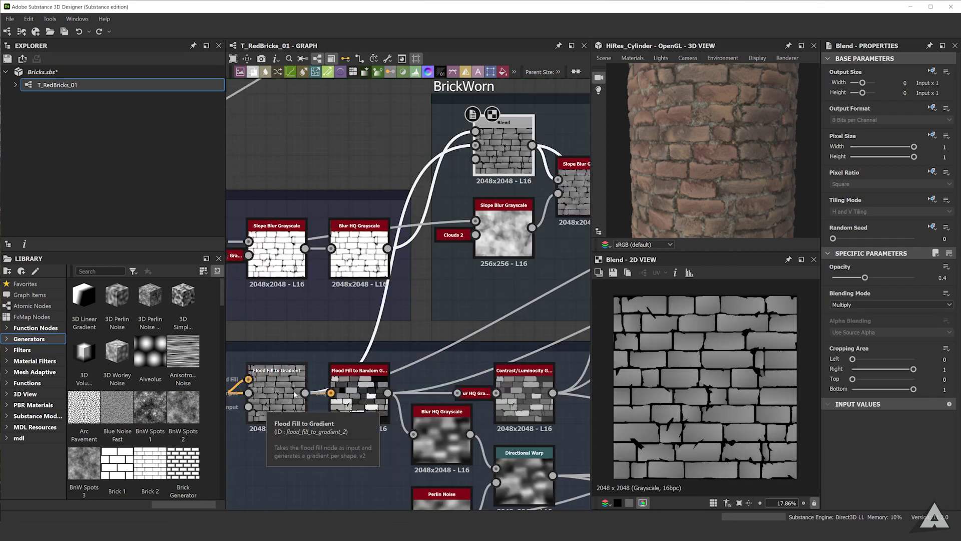
pyautogui.moveTo(405, 274); pyautogui.dragTo(360, 285, button='middle')
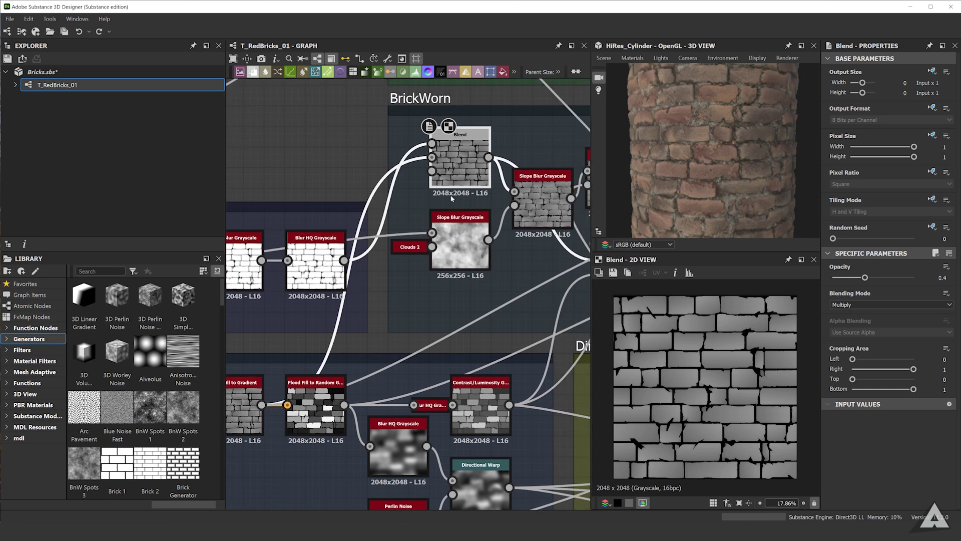
# Inspect the first BrickWorn Blend node's output up close and raise its Opacity.
pyautogui.click(316, 263)
pyautogui.click(468, 164)
pyautogui.scroll(6, 710, 392)
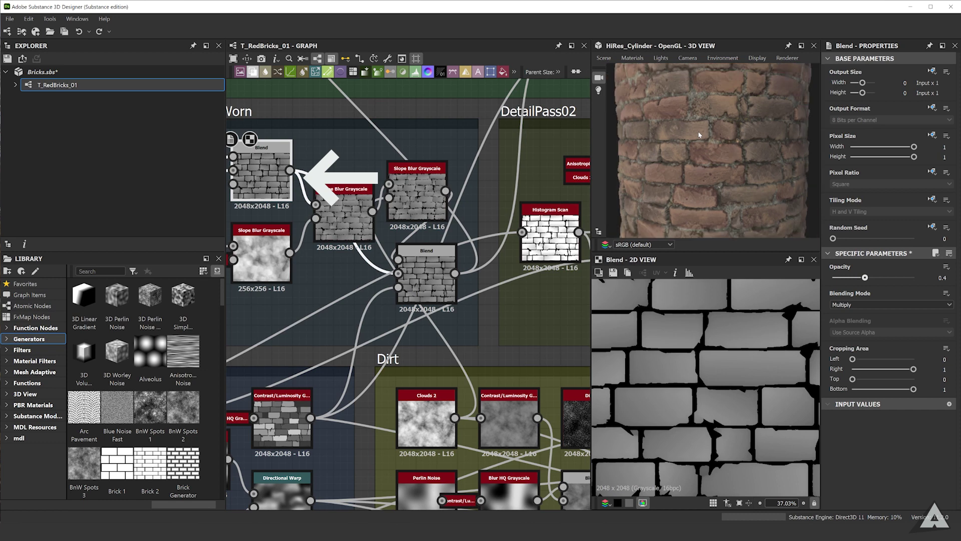
pyautogui.moveTo(865, 277); pyautogui.dragTo(924, 278)
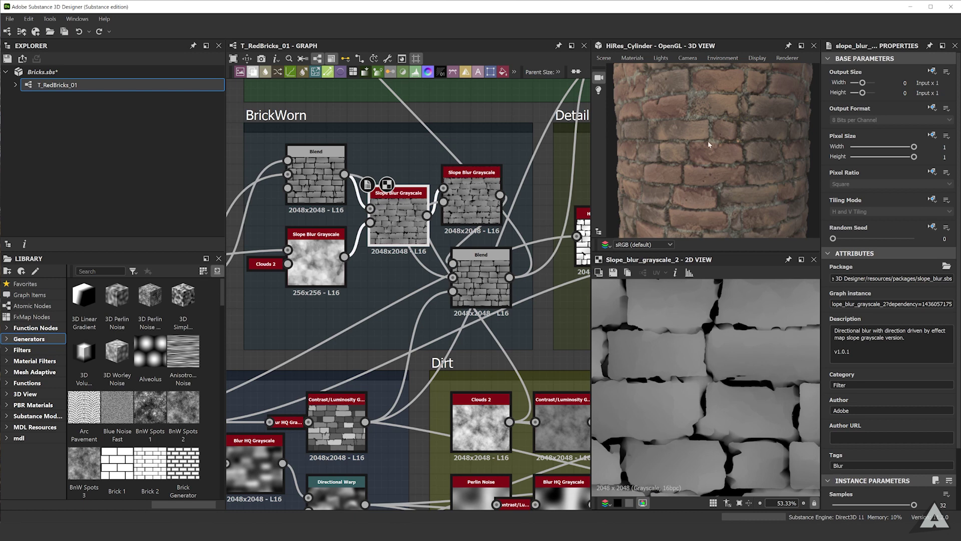
# Inspect the bricks on the 3D cylinder, and preview BrickWorn's 256x256 Slope Blur Grayscale and the Clouds 2 noise docked to it.
pyautogui.scroll(-1, 720, 145)
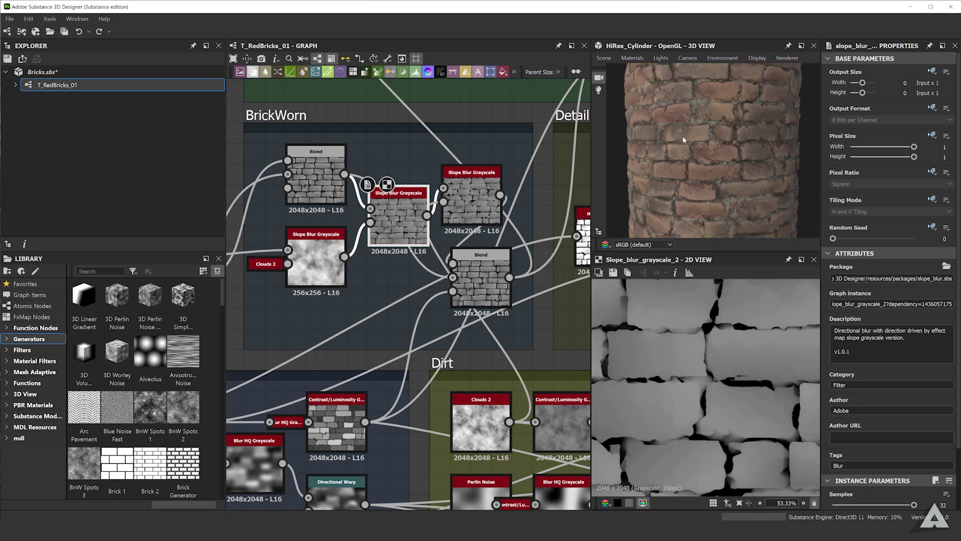
pyautogui.scroll(2, 711, 107)
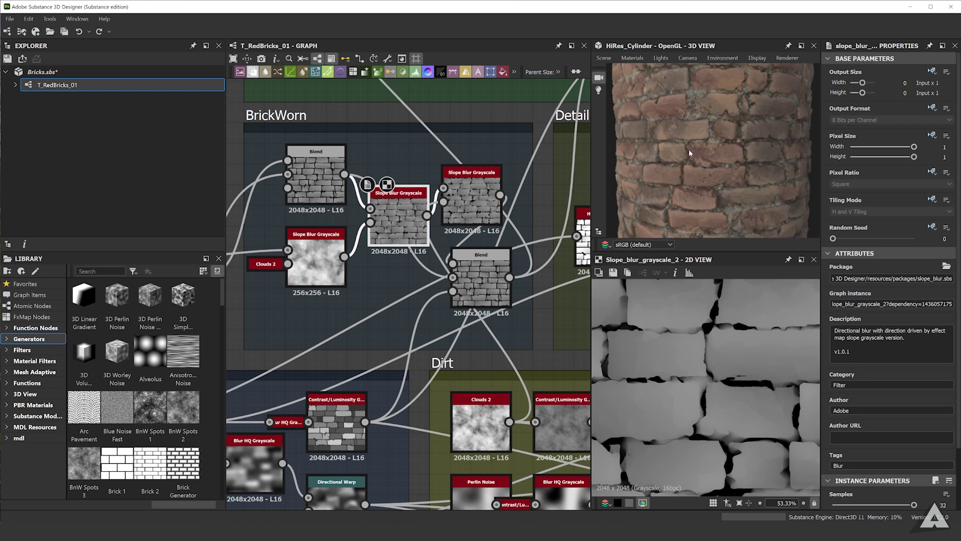
pyautogui.scroll(-2, 714, 173)
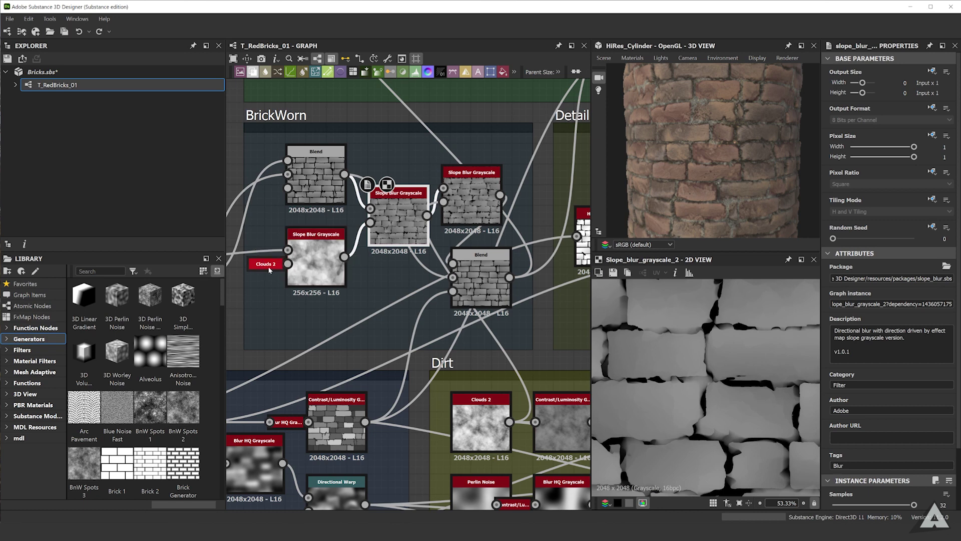
pyautogui.doubleClick(299, 270)
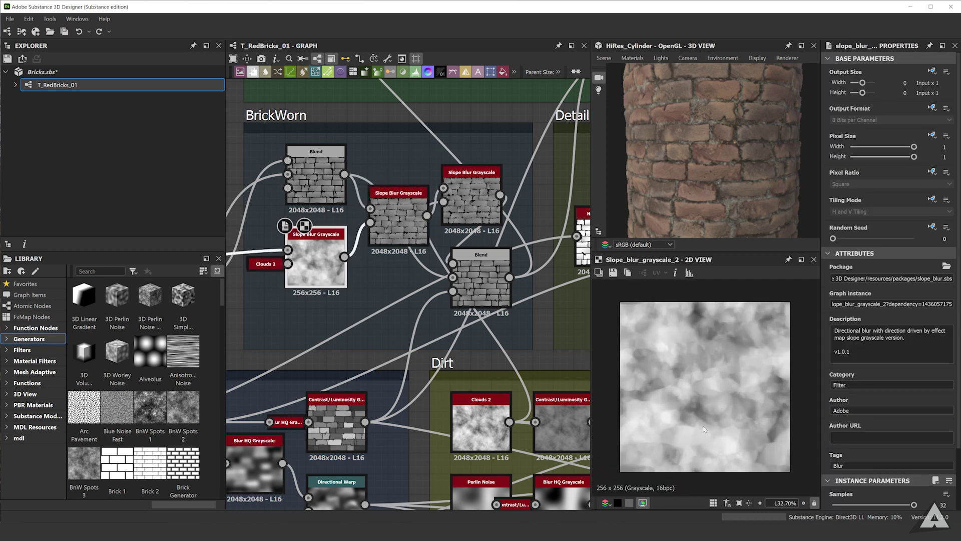
pyautogui.doubleClick(258, 266)
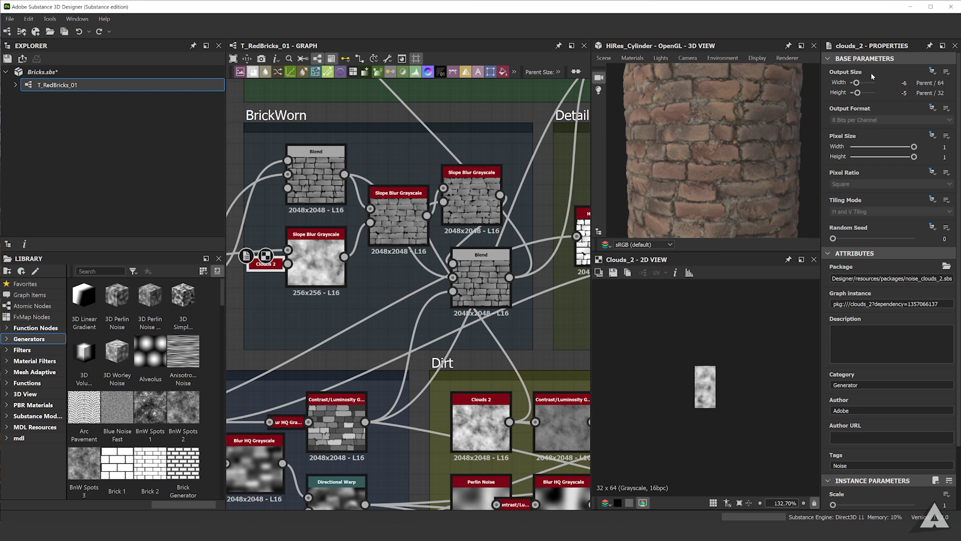
# Preview the 256x256 Slope Blur Grayscale and inspect up close the brick output of the BrickWorn Slope Blur Grayscale it drives.
pyautogui.click(313, 238)
pyautogui.click(394, 217)
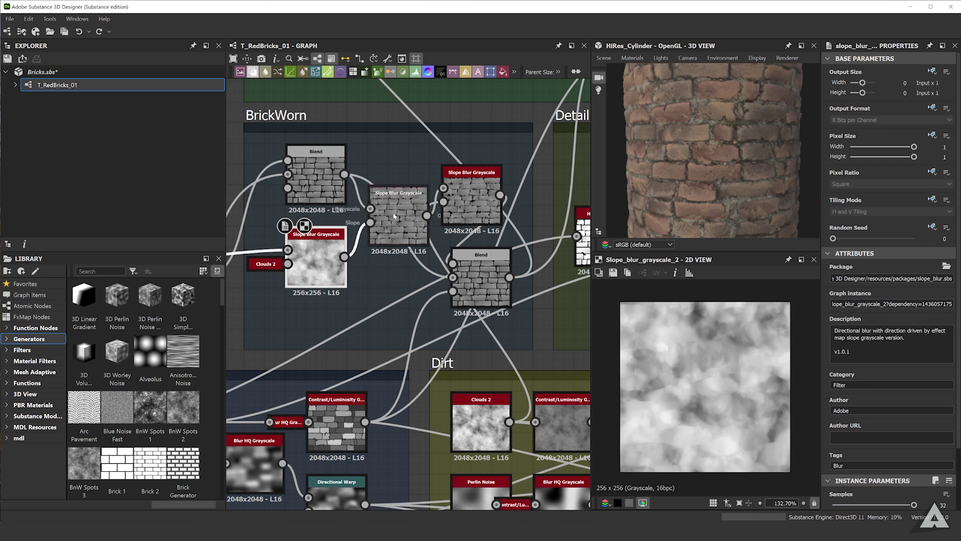
pyautogui.scroll(-5, 678, 424)
pyautogui.scroll(7, 701, 361)
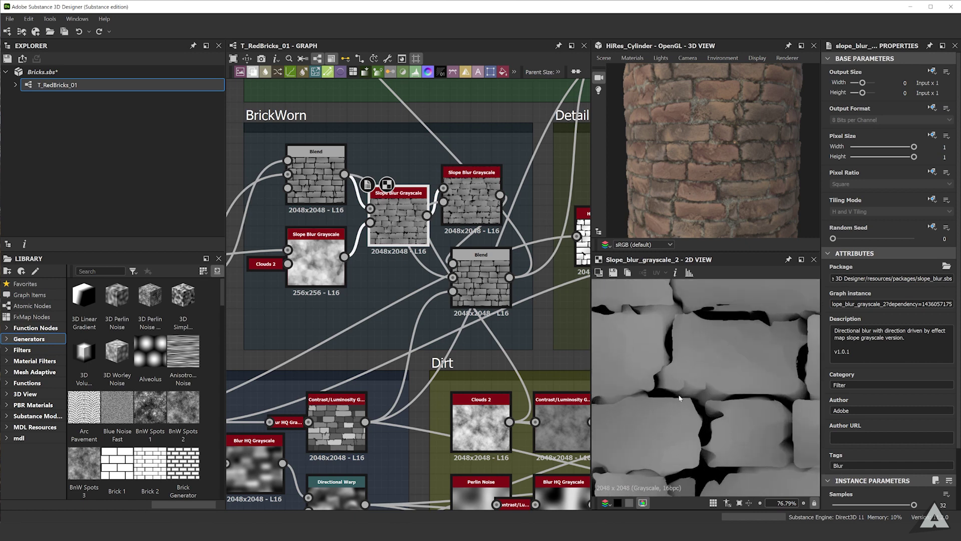
pyautogui.scroll(-5, 744, 425)
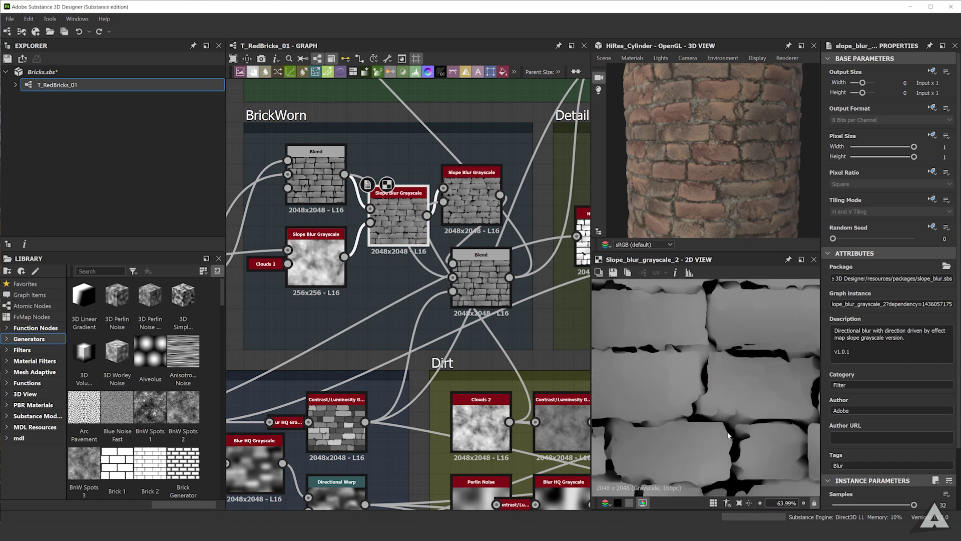
# Preview the Clouds 2 node in the Dirt frame as the slope source for the last BrickWorn Slope Blur Grayscale.
pyautogui.click(486, 211)
pyautogui.moveTo(486, 210); pyautogui.dragTo(410, 128, button='middle')
pyautogui.click(400, 340)
pyautogui.scroll(-4, 691, 421)
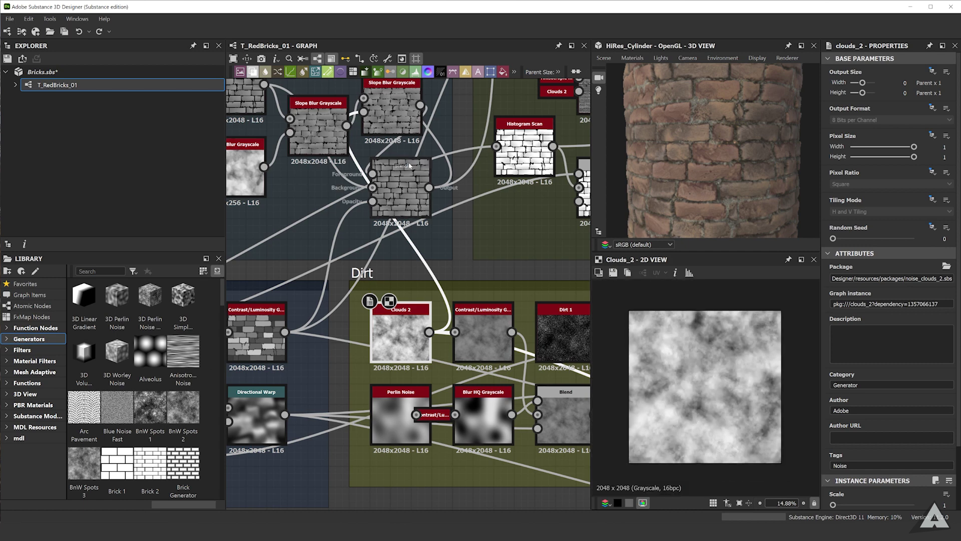
# Test the final BrickWorn Blend's Opacity at 1, inspect the output up close, and set the Opacity to 0.72.
pyautogui.moveTo(437, 201); pyautogui.dragTo(451, 282, button='middle')
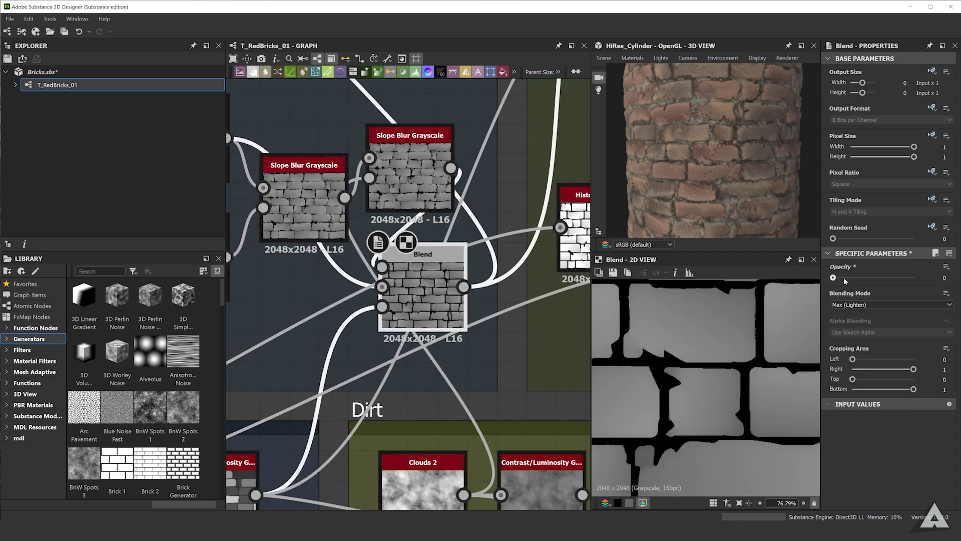
pyautogui.moveTo(834, 278); pyautogui.dragTo(924, 277)
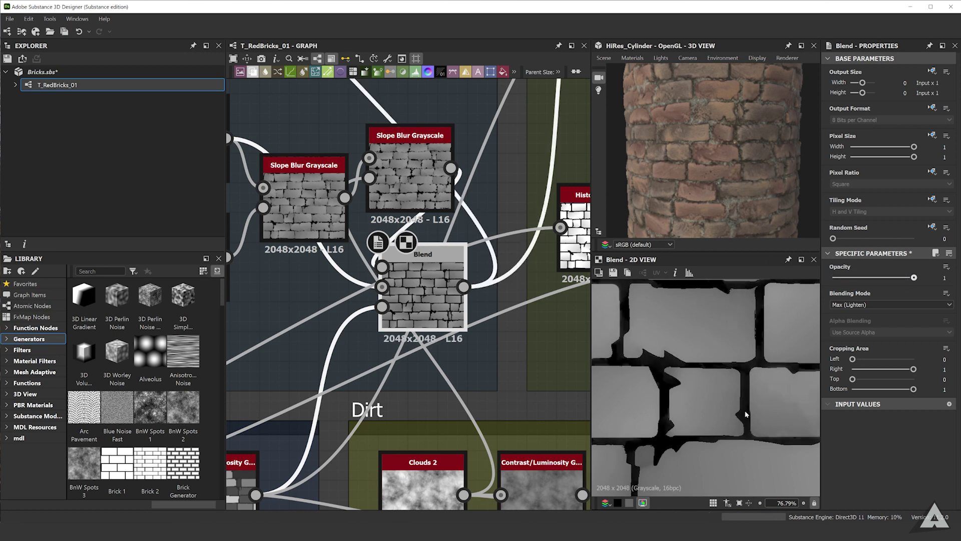
pyautogui.scroll(5, 728, 406)
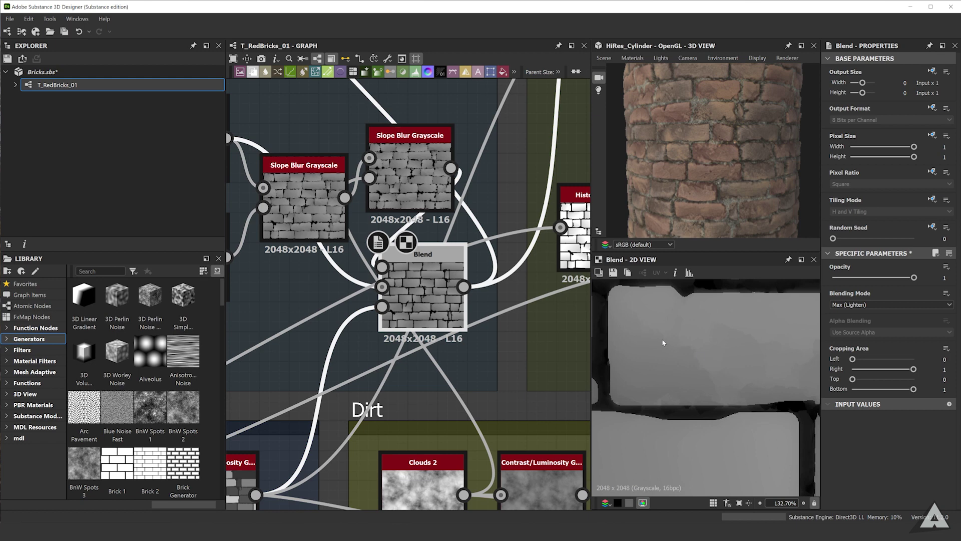
pyautogui.scroll(-5, 701, 371)
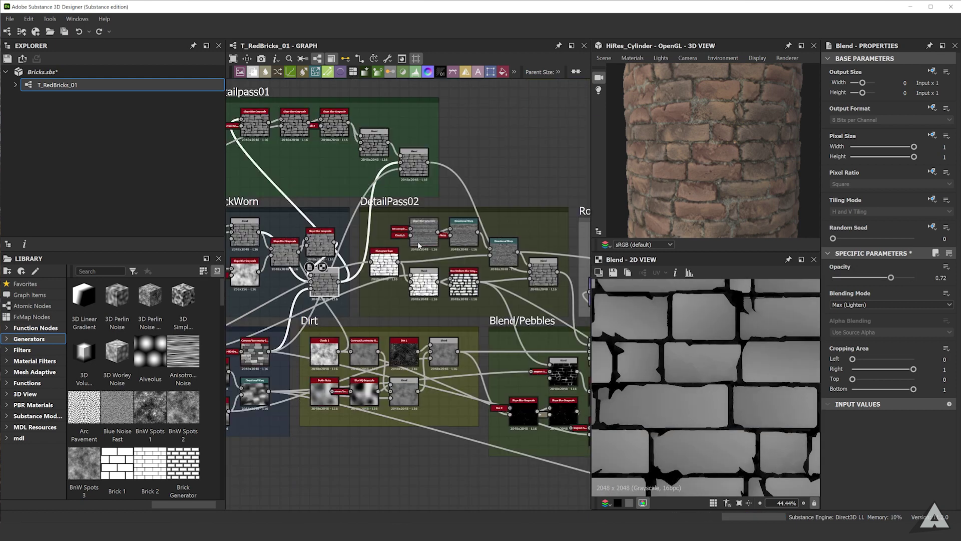
# Preview the first Slope Blur Grayscale in the Detailpass01 frame and its Gaussian Noise input, inspecting the brick edges up close.
pyautogui.scroll(-1, 418, 244)
pyautogui.moveTo(418, 244); pyautogui.dragTo(436, 254, button='middle')
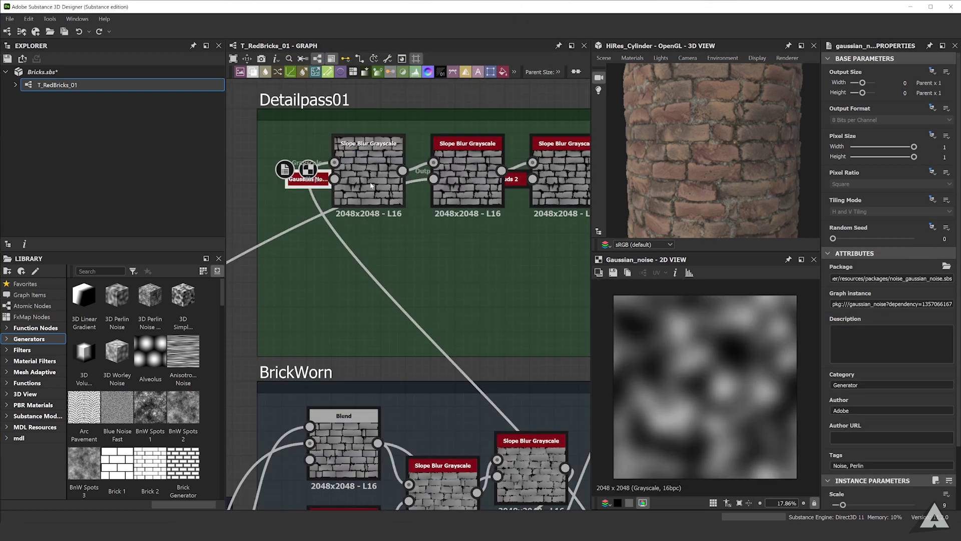
pyautogui.click(350, 191)
pyautogui.scroll(2, 706, 417)
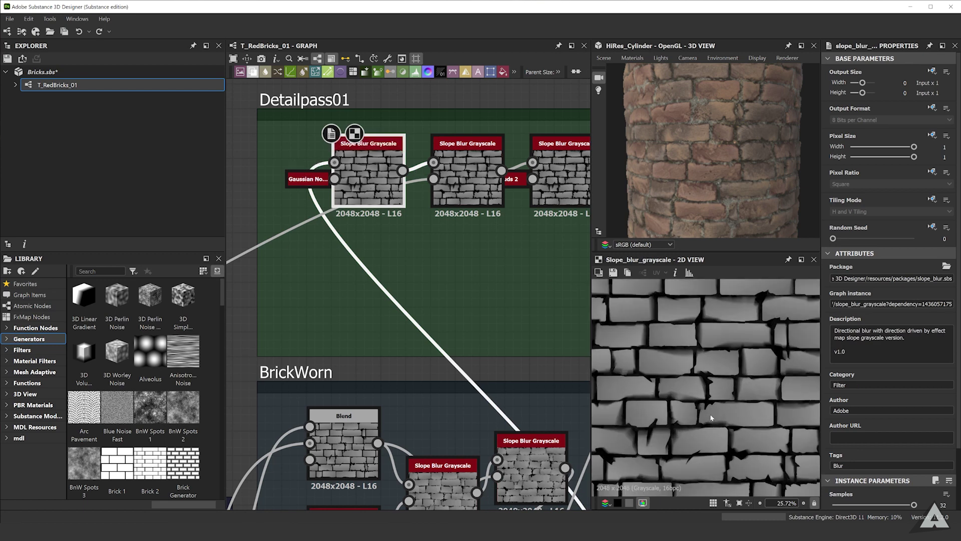
pyautogui.scroll(3, 705, 390)
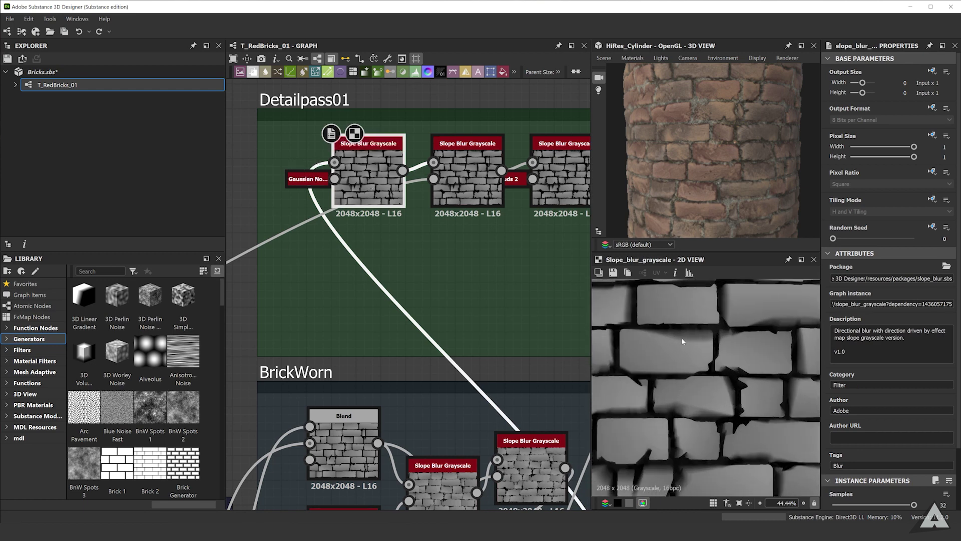
pyautogui.scroll(-4, 710, 422)
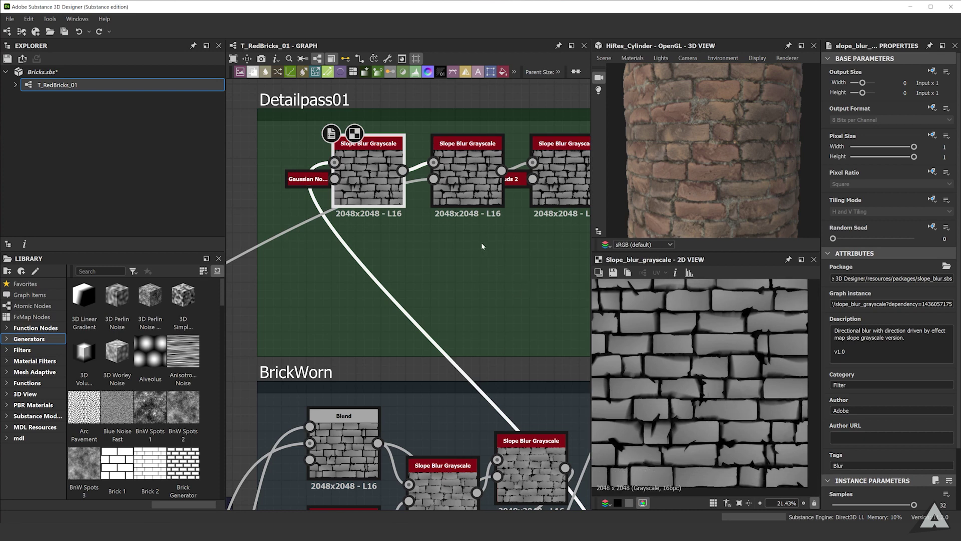
# Compare the first and second Slope Blur Grayscale outputs in Detailpass01 and examine the second node's instance parameters.
pyautogui.moveTo(474, 248); pyautogui.dragTo(396, 287, button='middle')
pyautogui.doubleClick(381, 228)
pyautogui.doubleClick(296, 225)
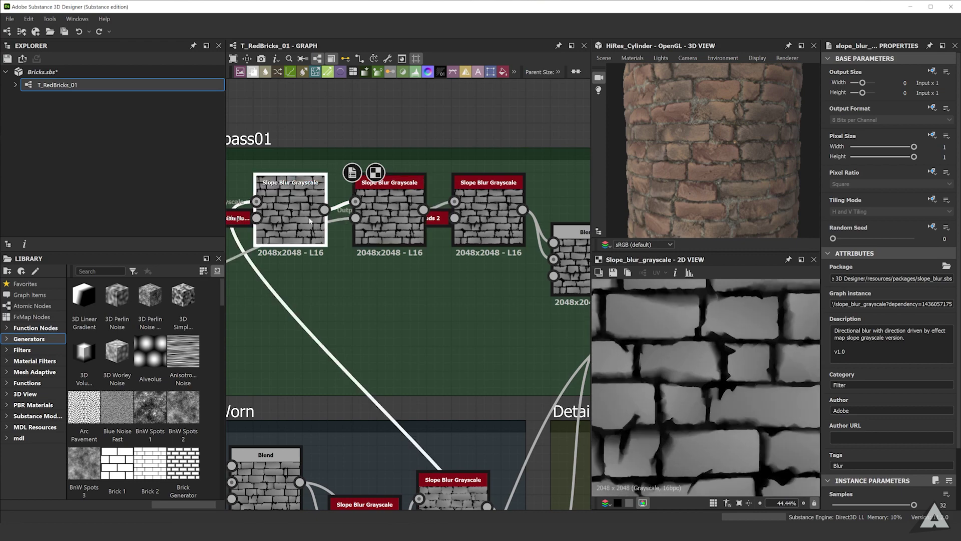
pyautogui.doubleClick(381, 228)
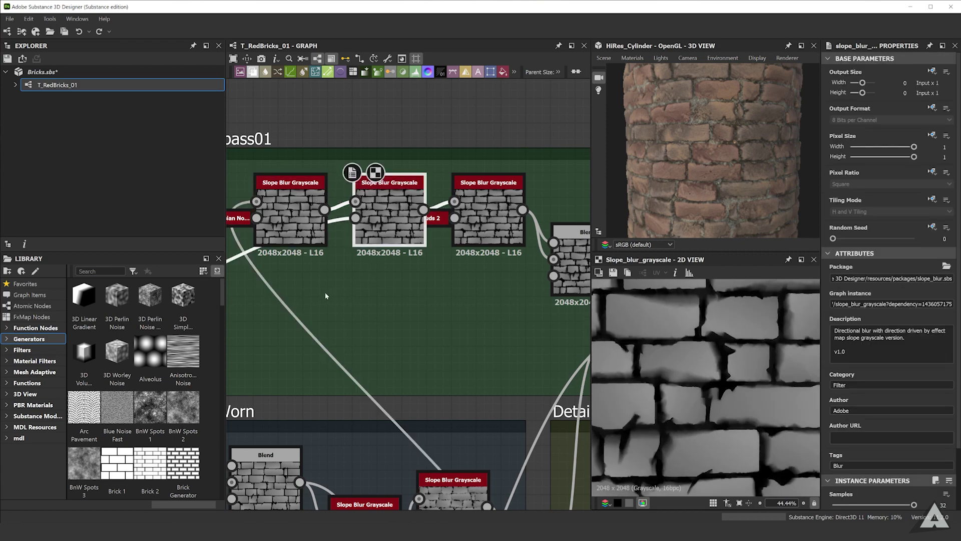
pyautogui.scroll(-4, 434, 243)
pyautogui.moveTo(250, 311); pyautogui.dragTo(650, 105, button='middle')
pyautogui.moveTo(429, 179); pyautogui.dragTo(364, 208, button='middle')
pyautogui.press('f')
pyautogui.scroll(-2, 828, 387)
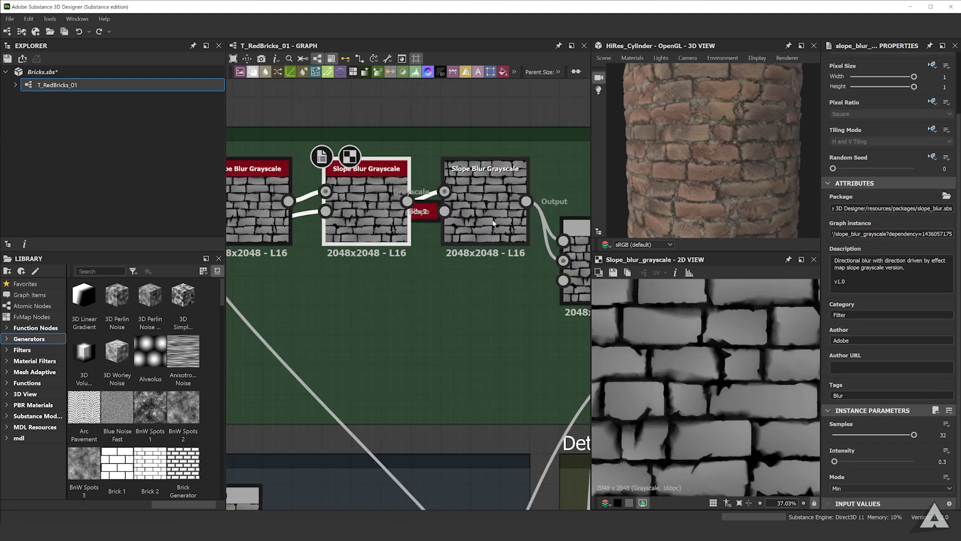
# Preview the third Slope Blur Grayscale in Detailpass01 and look over the Blend nodes that follow it.
pyautogui.click(417, 214)
pyautogui.doubleClick(478, 213)
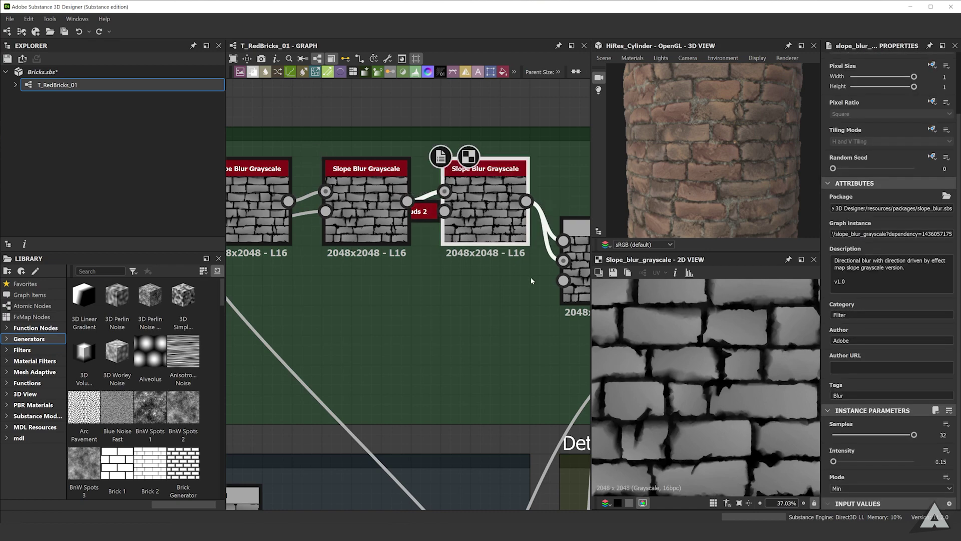
pyautogui.moveTo(519, 282); pyautogui.dragTo(363, 221, button='middle')
pyautogui.scroll(-6, 461, 221)
pyautogui.moveTo(413, 407); pyautogui.dragTo(491, 289, button='middle')
pyautogui.scroll(4, 491, 290)
pyautogui.scroll(-5, 492, 290)
pyautogui.scroll(6, 408, 168)
# Undock the Clouds 2 noise feeding the third Detailpass01 Slope Blur Grayscale, preview it, and dock it again.
pyautogui.click(381, 171)
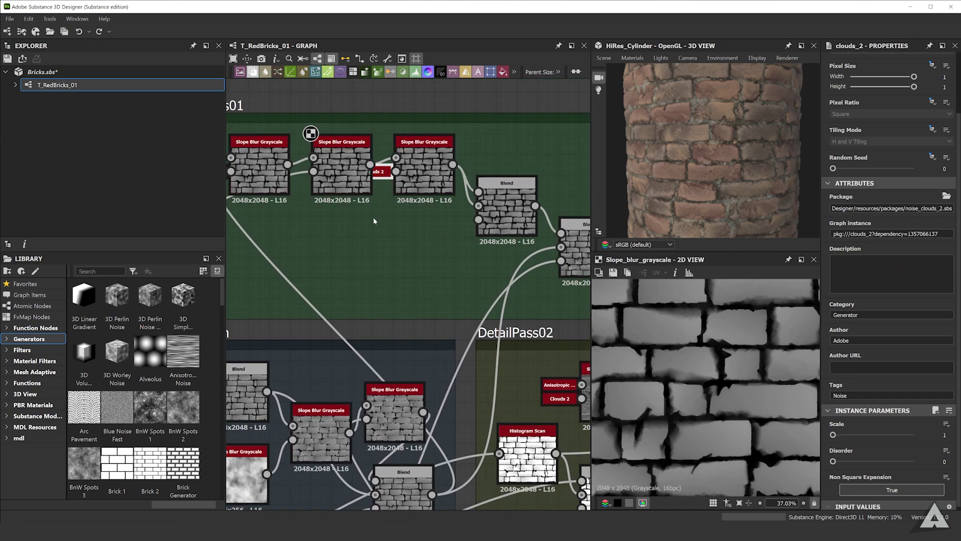
pyautogui.doubleClick(383, 172)
pyautogui.moveTo(383, 171); pyautogui.dragTo(377, 237)
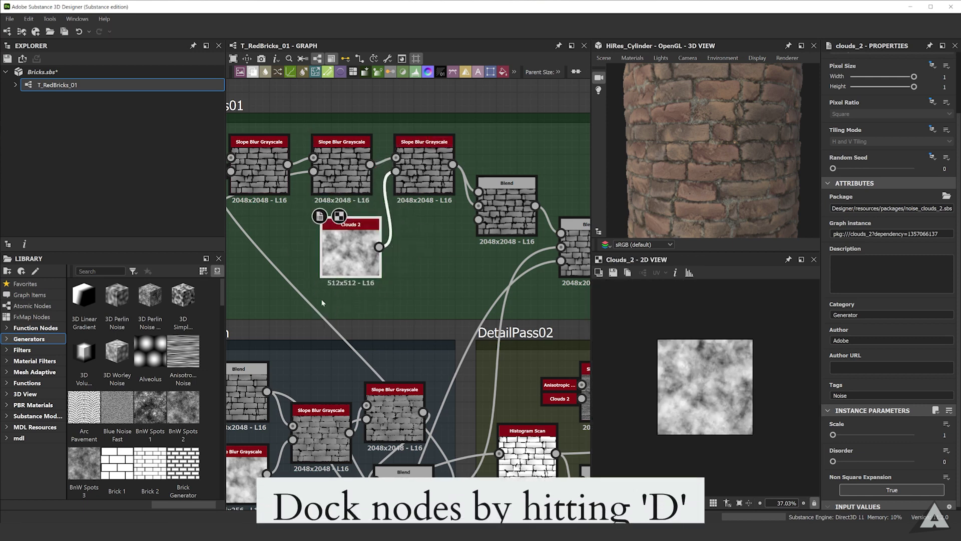
pyautogui.press('d')
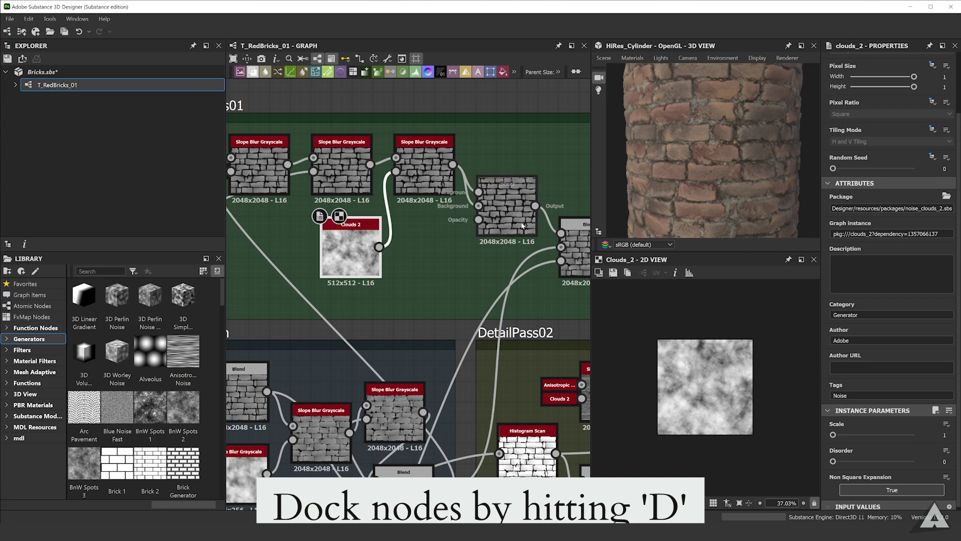
pyautogui.press('d')
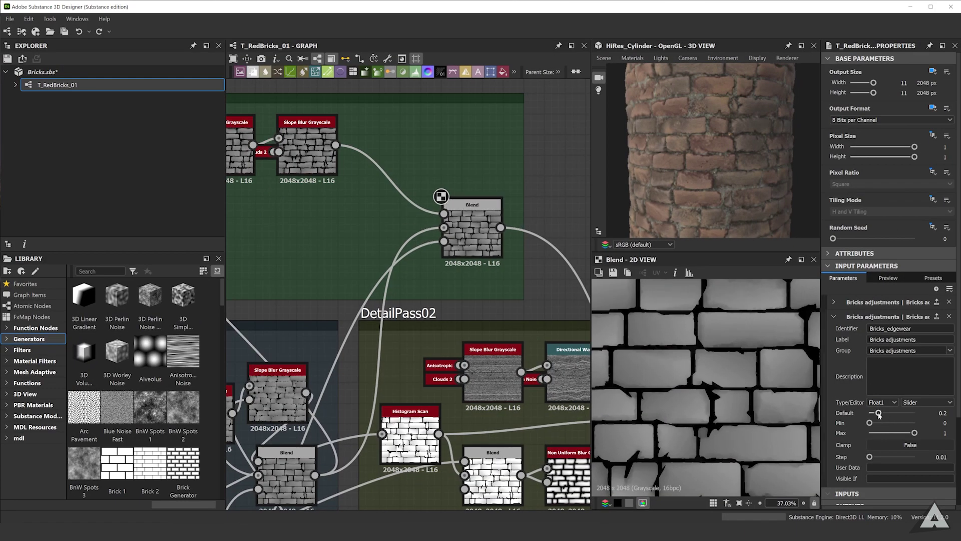
# Set the default of the Bricks_edgewear input parameter to 0.24 and check the final Detailpass01 Blend's exposed Opacity.
pyautogui.moveTo(878, 414)
pyautogui.mouseDown()
pyautogui.moveTo(889, 413)
pyautogui.moveTo(880, 412)
pyautogui.mouseUp()
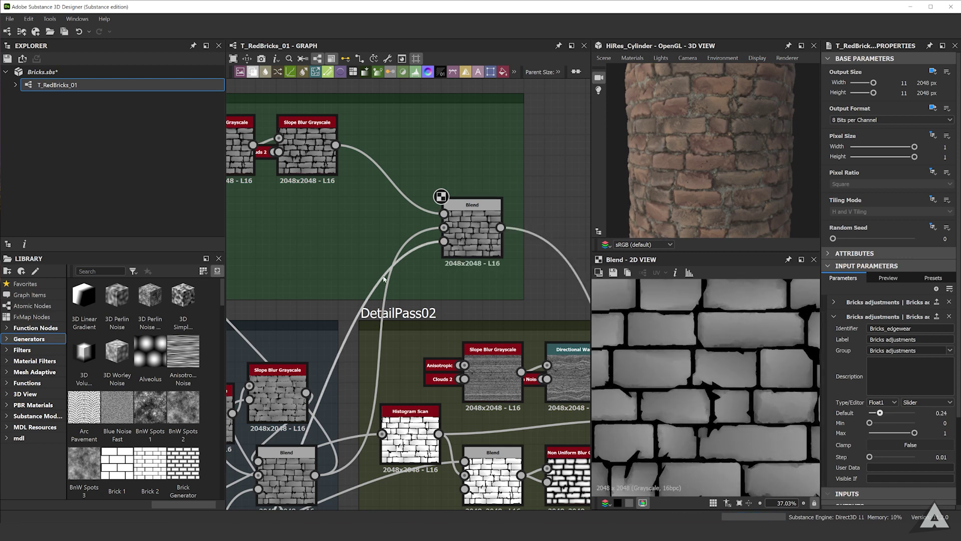
pyautogui.click(472, 233)
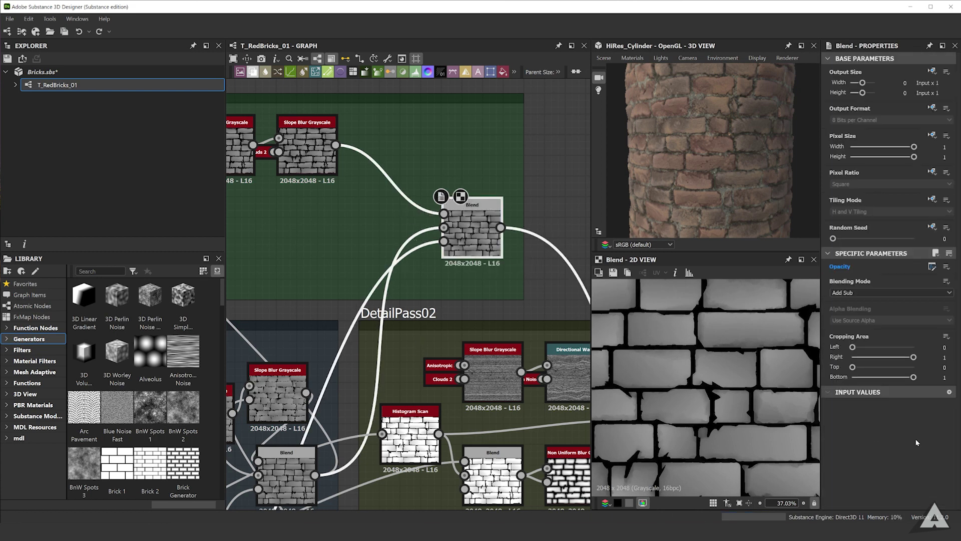
pyautogui.click(550, 235)
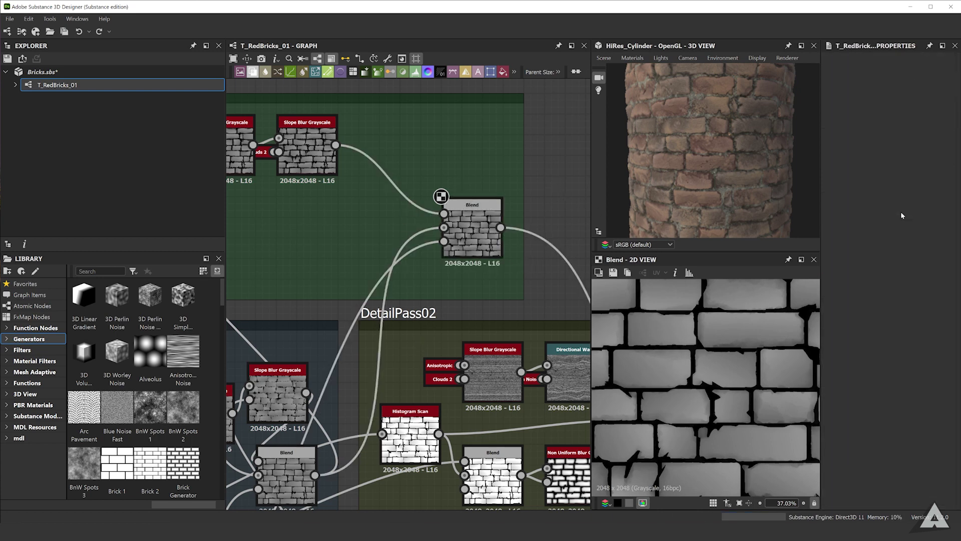
pyautogui.click(488, 235)
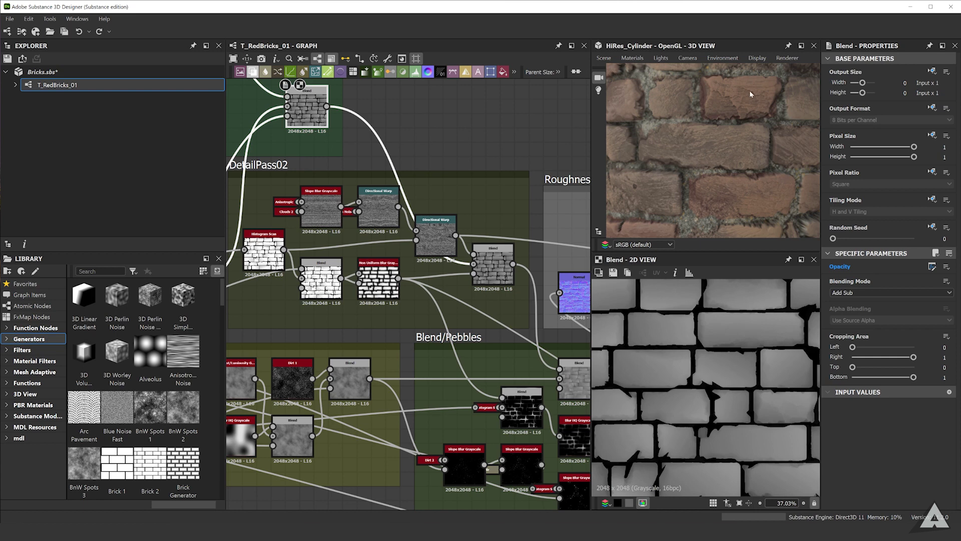
# Preview the Histogram Scan node in the DetailPass02 frame and inspect its black-and-white brick mask up close.
pyautogui.moveTo(285, 247); pyautogui.dragTo(381, 240, button='middle')
pyautogui.scroll(2, 380, 241)
pyautogui.scroll(1, 326, 320)
pyautogui.scroll(-1, 270, 128)
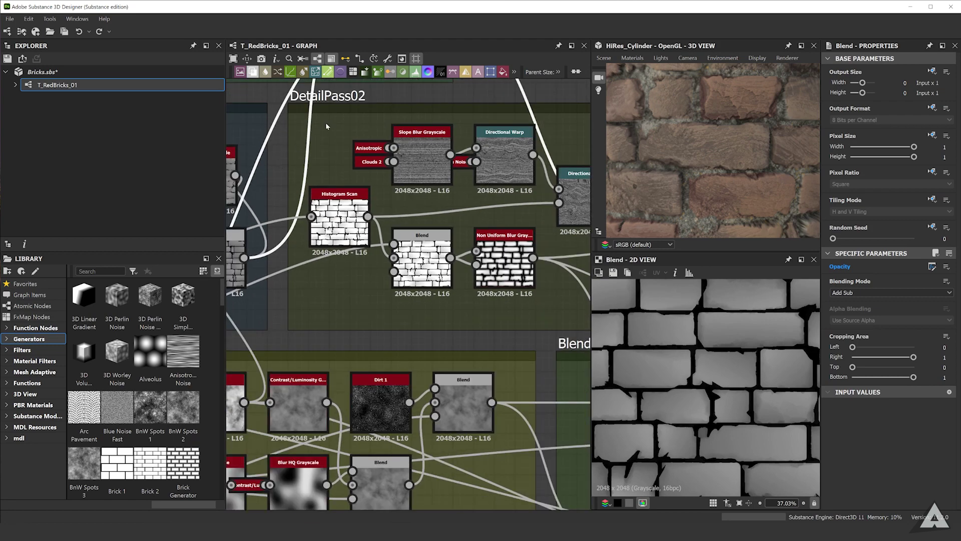
pyautogui.doubleClick(328, 242)
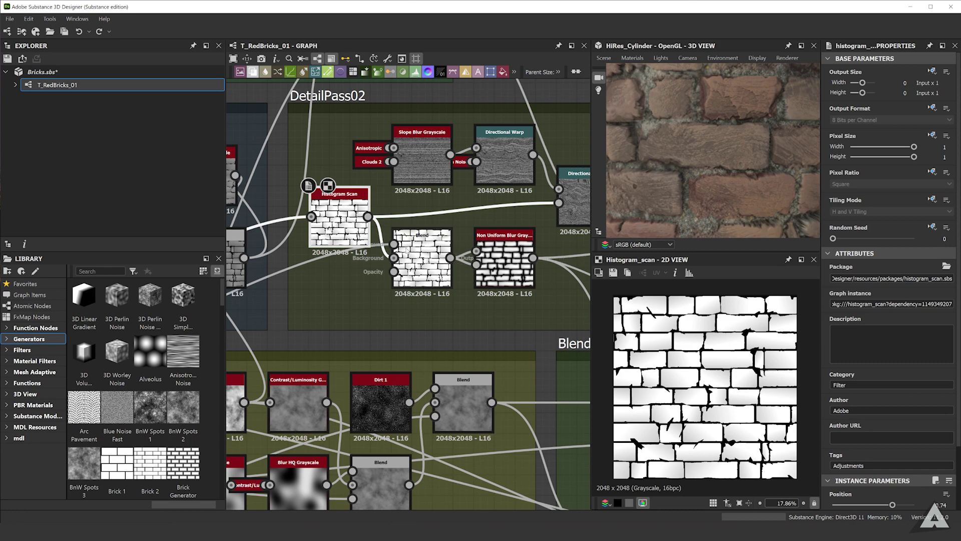
pyautogui.scroll(5, 672, 394)
pyautogui.scroll(-2, 631, 325)
pyautogui.scroll(-1, 589, 348)
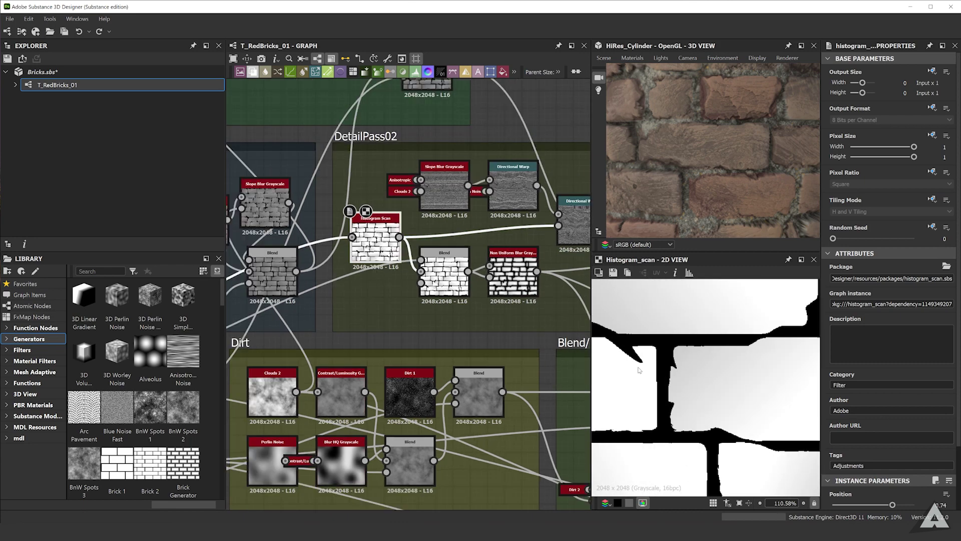
# Preview the Anisotropic Noise docked to the Slope Blur Grayscale in the DetailPass02 frame.
pyautogui.moveTo(450, 303); pyautogui.dragTo(409, 305, button='middle')
pyautogui.scroll(-2, 734, 377)
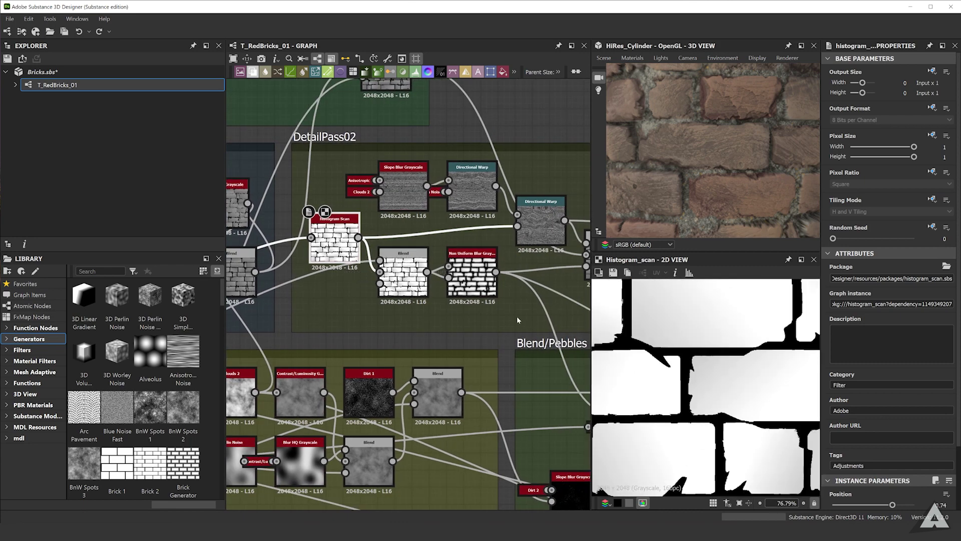
pyautogui.scroll(3, 406, 221)
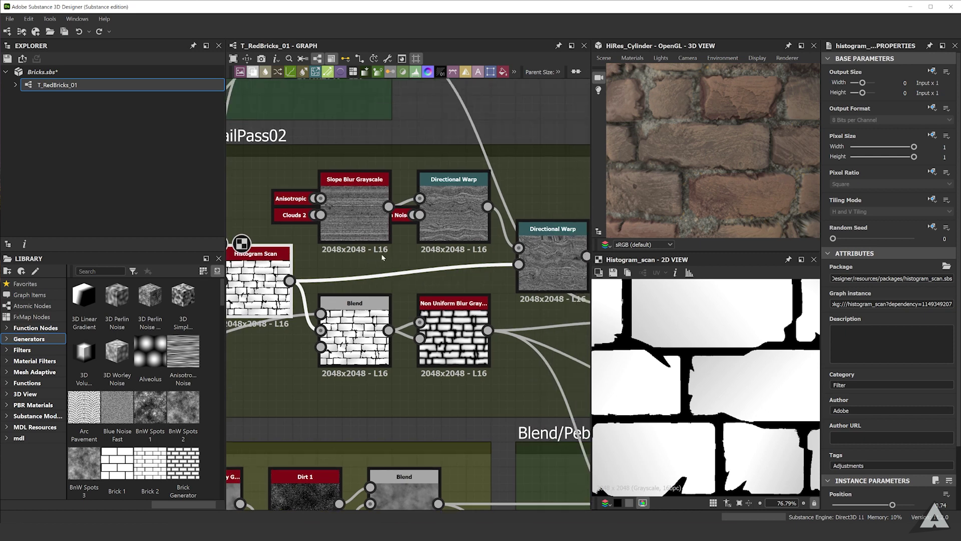
pyautogui.doubleClick(292, 199)
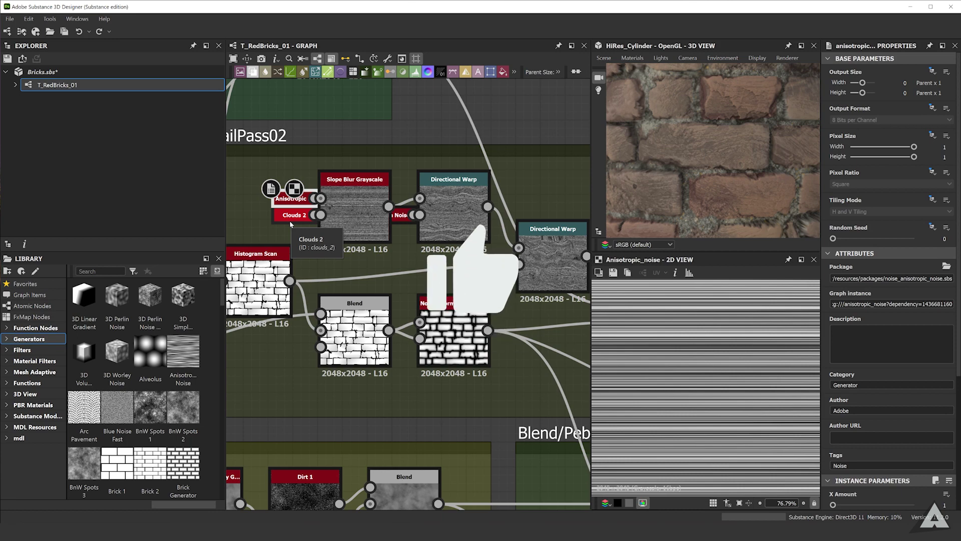
# Preview the docked Clouds 2 noise and the Slope Blur Grayscale it feeds in the DetailPass02 frame.
pyautogui.doubleClick(291, 215)
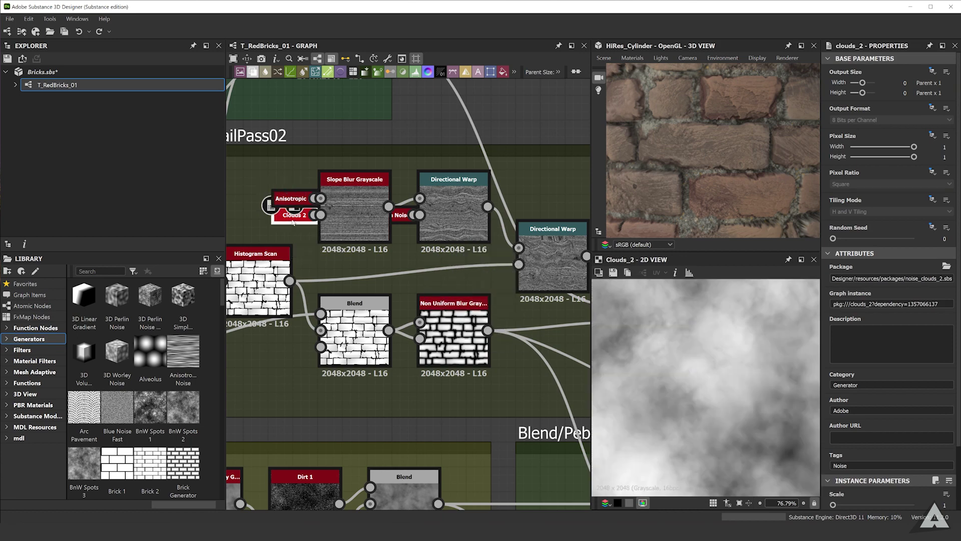
pyautogui.doubleClick(345, 212)
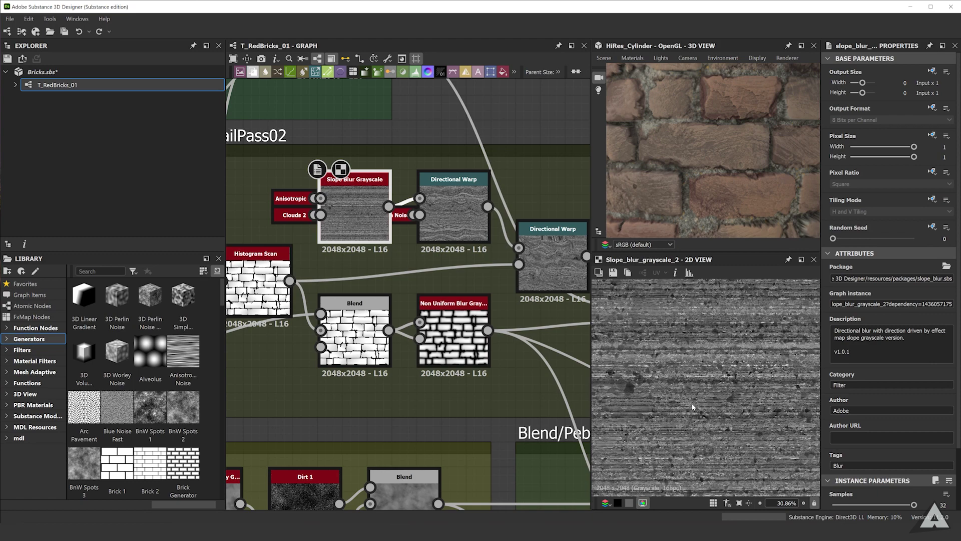
pyautogui.scroll(-8, 675, 396)
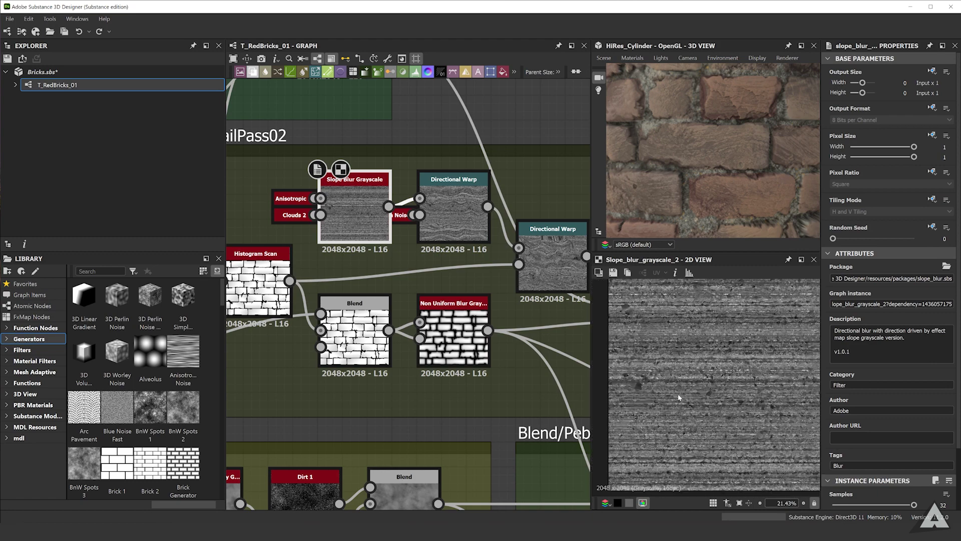
pyautogui.scroll(-2, 926, 418)
# Preview the docked Perlin Noise and the first Directional Warp it distorts in the DetailPass02 frame.
pyautogui.moveTo(436, 410); pyautogui.dragTo(395, 416, button='middle')
pyautogui.doubleClick(362, 220)
pyautogui.scroll(-2, 667, 371)
pyautogui.scroll(1, 693, 371)
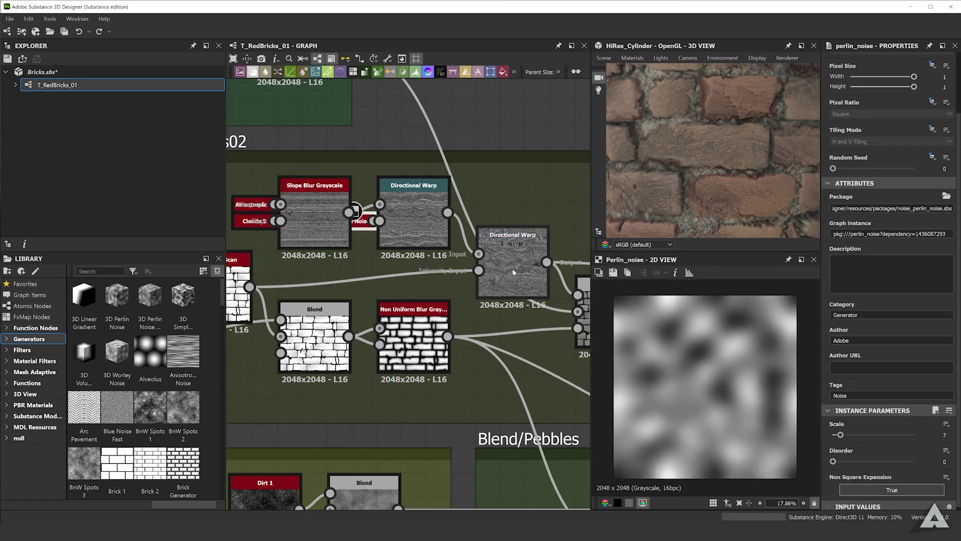
pyautogui.doubleClick(396, 223)
pyautogui.scroll(3, 763, 370)
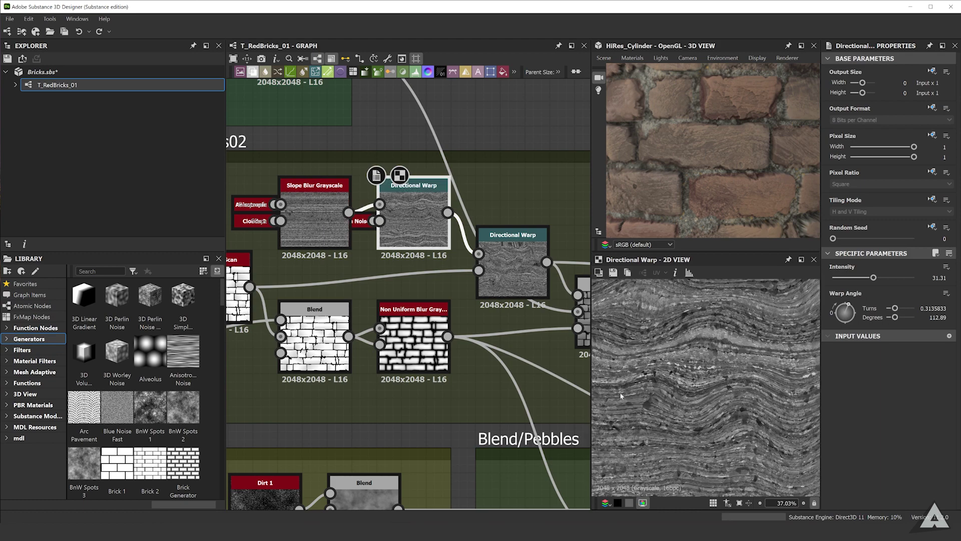
# Preview the DetailPass02 Histogram Scan mask and the second Directional Warp that uses it as intensity input.
pyautogui.moveTo(295, 306); pyautogui.dragTo(449, 277, button='middle')
pyautogui.doubleClick(369, 250)
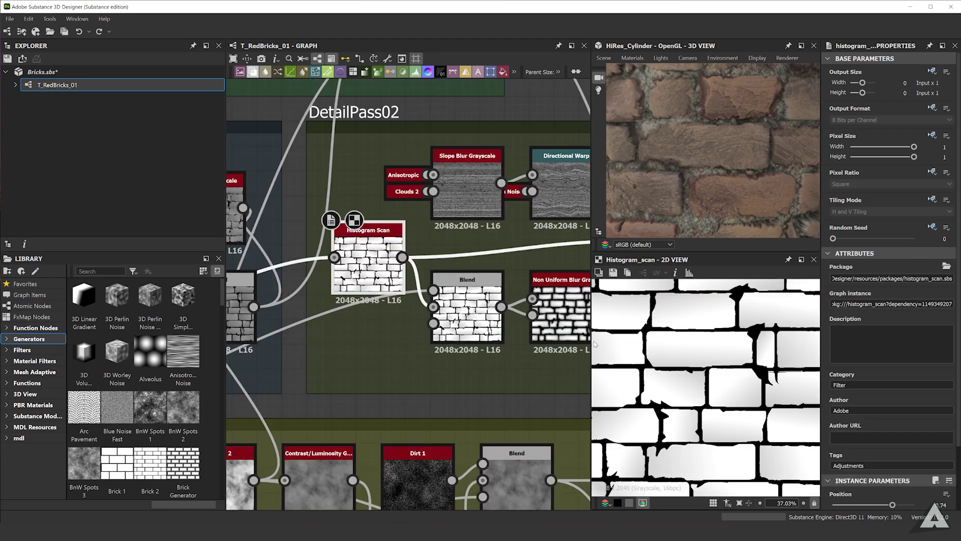
pyautogui.moveTo(571, 259); pyautogui.dragTo(317, 289, button='middle')
pyautogui.doubleClick(411, 275)
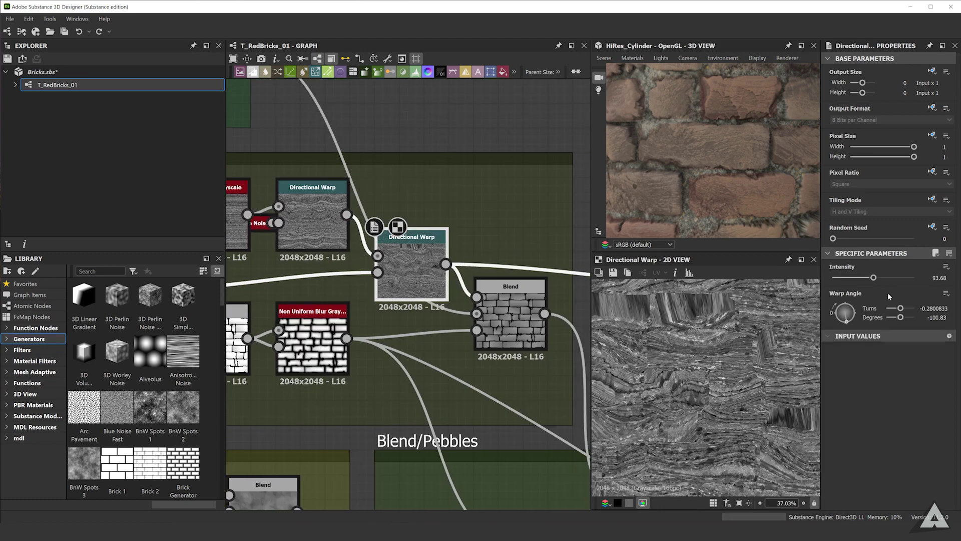
# Inspect the second Directional Warp's distorted line pattern up close across several brick areas.
pyautogui.scroll(3, 693, 383)
pyautogui.moveTo(693, 382); pyautogui.dragTo(740, 365, button='middle')
pyautogui.scroll(-3, 663, 362)
pyautogui.scroll(2, 742, 356)
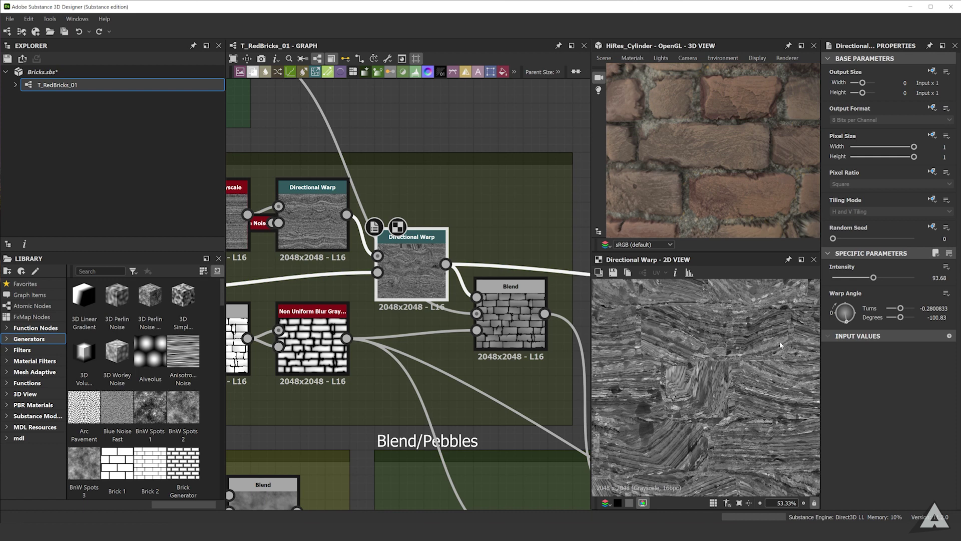
pyautogui.moveTo(717, 418); pyautogui.dragTo(749, 353, button='middle')
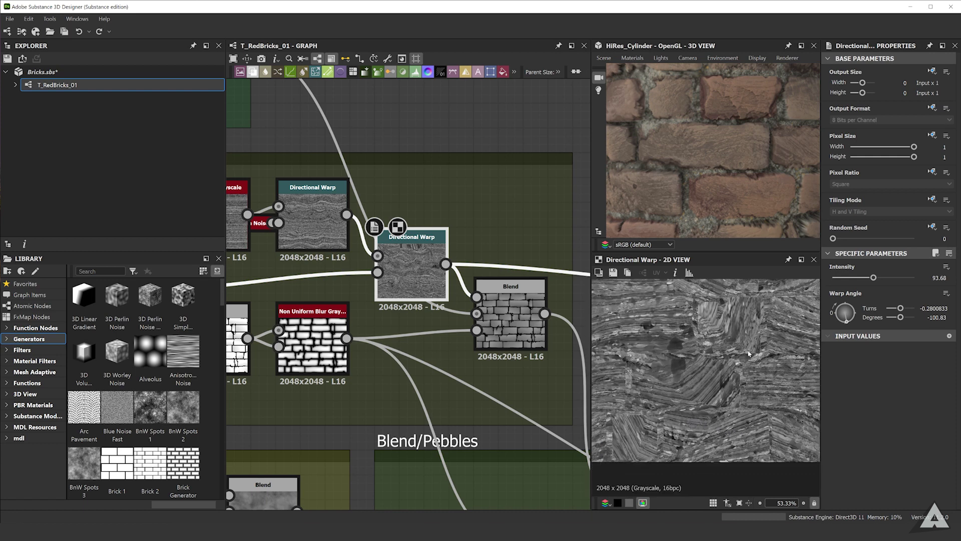
pyautogui.moveTo(653, 404); pyautogui.dragTo(635, 428, button='middle')
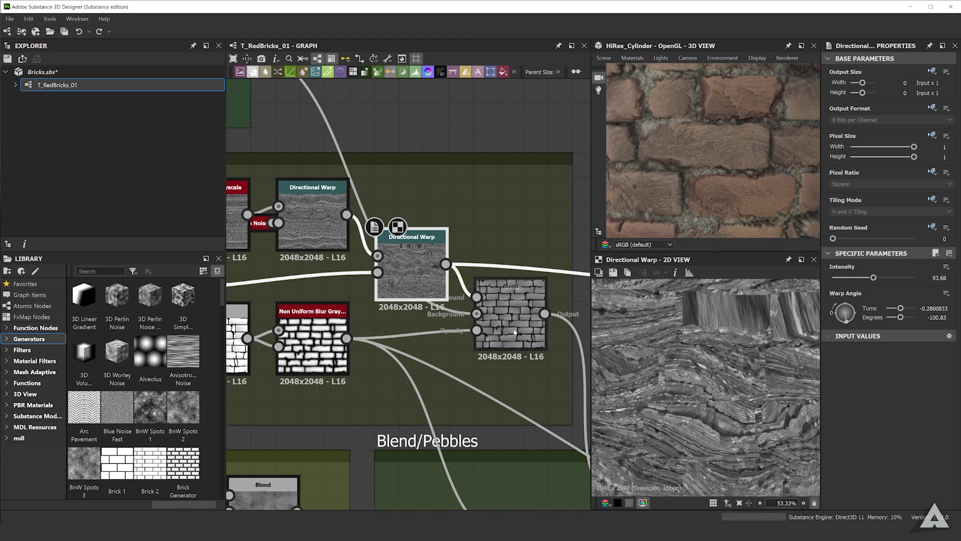
# Vary the second Directional Warp's Warp Angle, trying about -200.8 and -369.79 degrees, to compare the brick line patterns.
pyautogui.moveTo(847, 320); pyautogui.dragTo(852, 316)
pyautogui.scroll(-3, 721, 363)
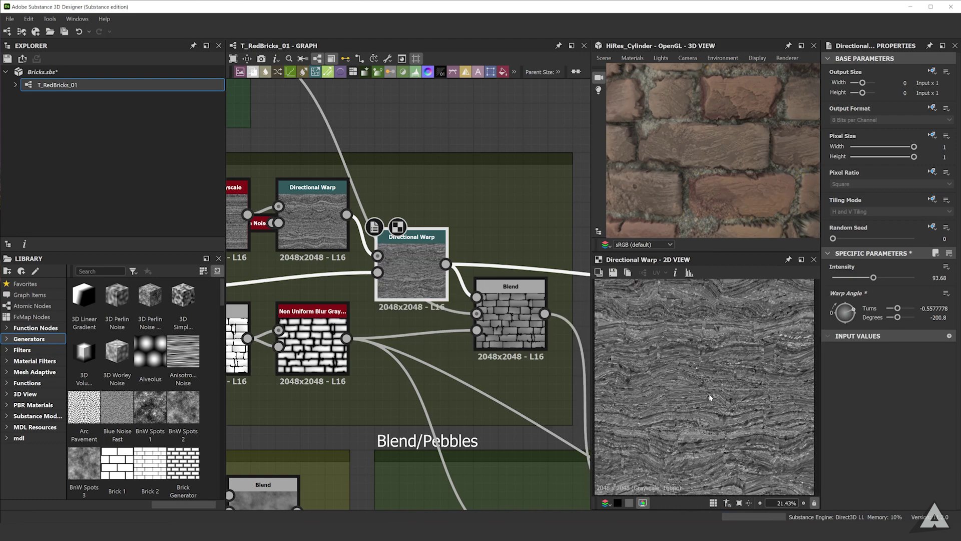
pyautogui.moveTo(841, 316); pyautogui.dragTo(807, 319)
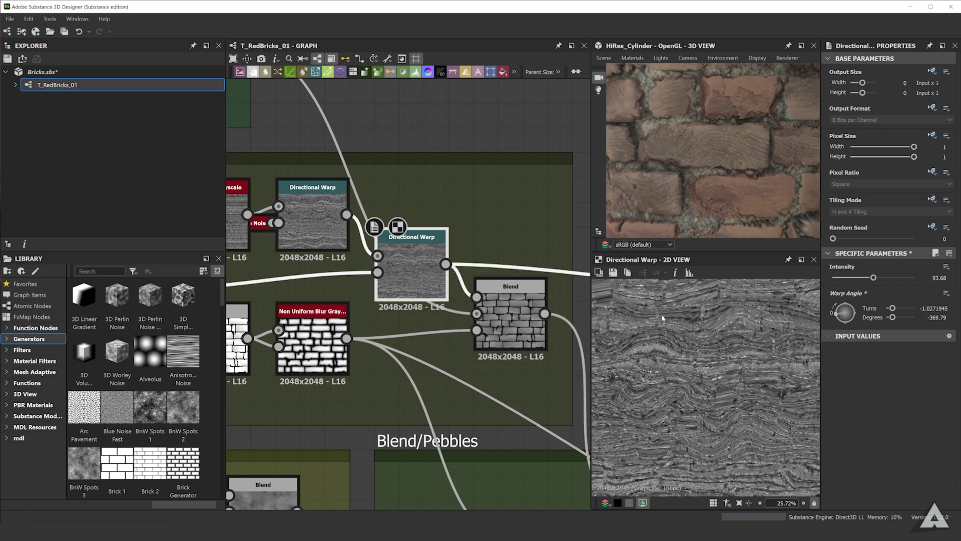
pyautogui.moveTo(860, 323); pyautogui.dragTo(861, 296)
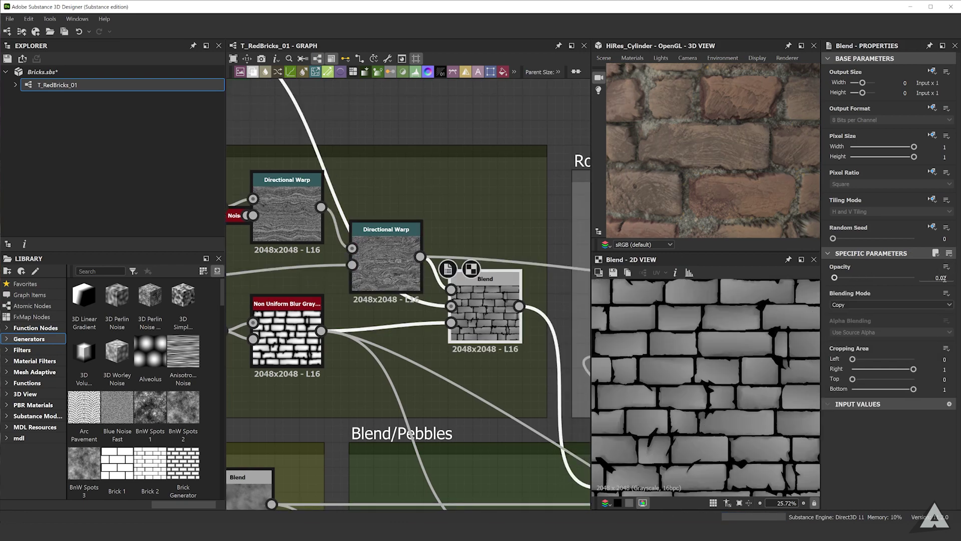
# Inspect the DetailPass02 Blend result up close and as a whole brick texture.
pyautogui.scroll(15, 675, 411)
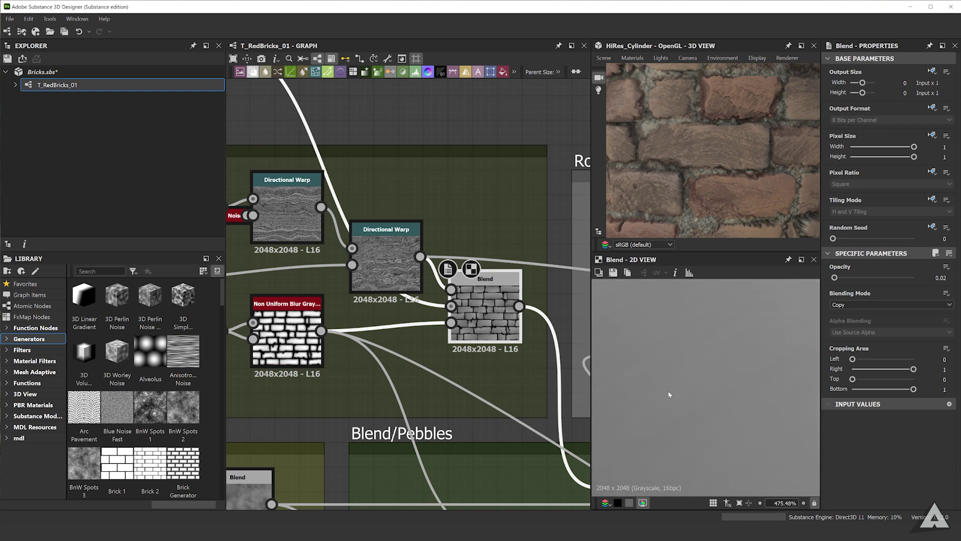
pyautogui.scroll(-5, 668, 396)
pyautogui.scroll(-11, 668, 394)
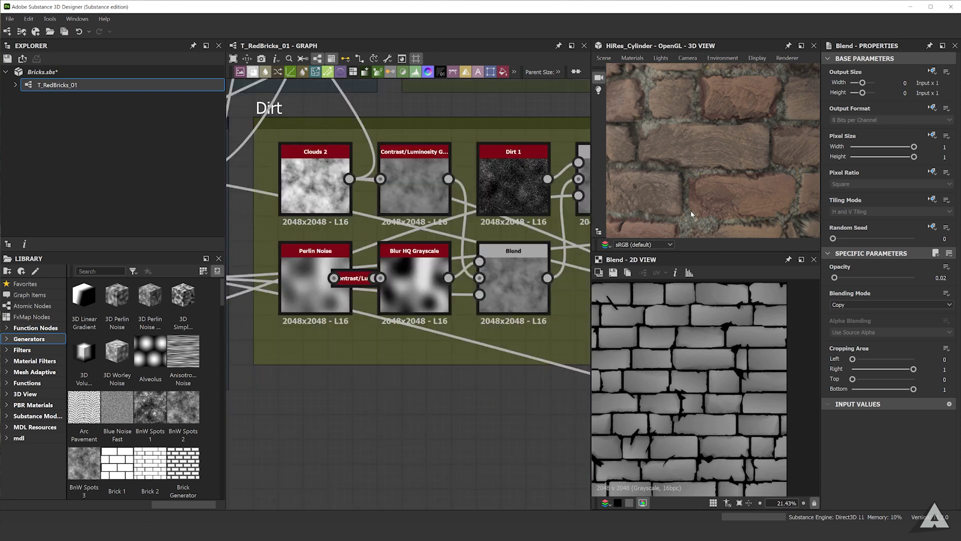
# Preview the Clouds 2 noise and the Contrast/Luminosity Grayscale node it feeds in the Dirt frame.
pyautogui.doubleClick(317, 187)
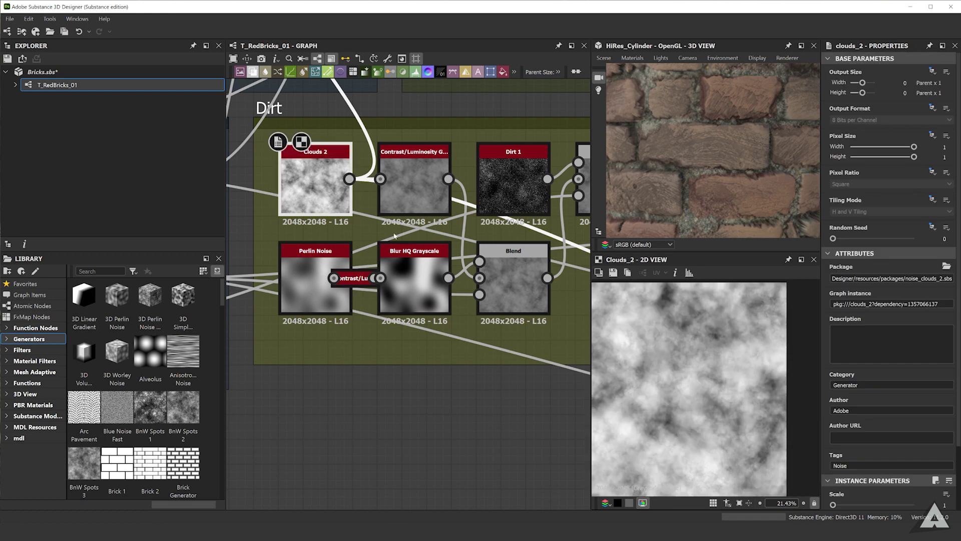
pyautogui.moveTo(462, 274); pyautogui.dragTo(442, 284, button='middle')
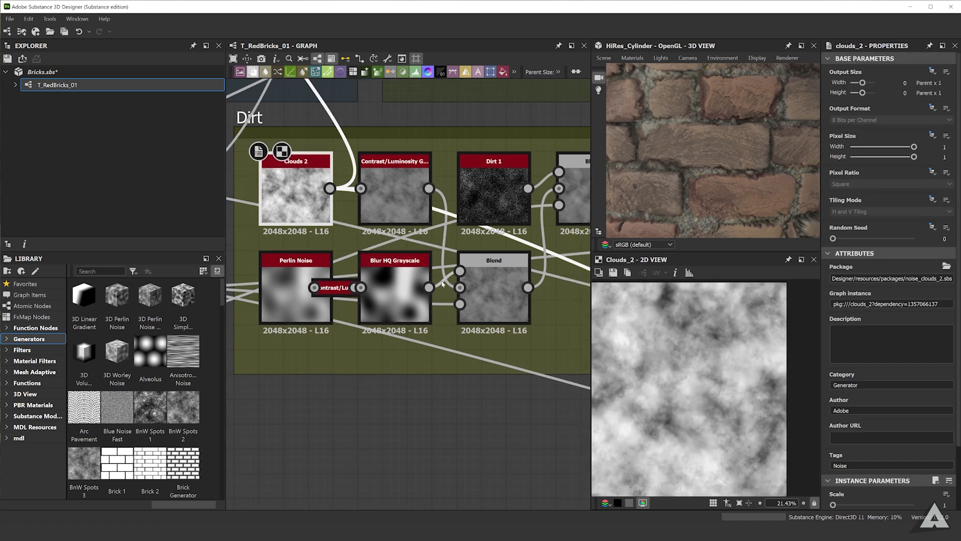
pyautogui.doubleClick(406, 207)
pyautogui.scroll(-3, 753, 388)
pyautogui.scroll(2, 753, 389)
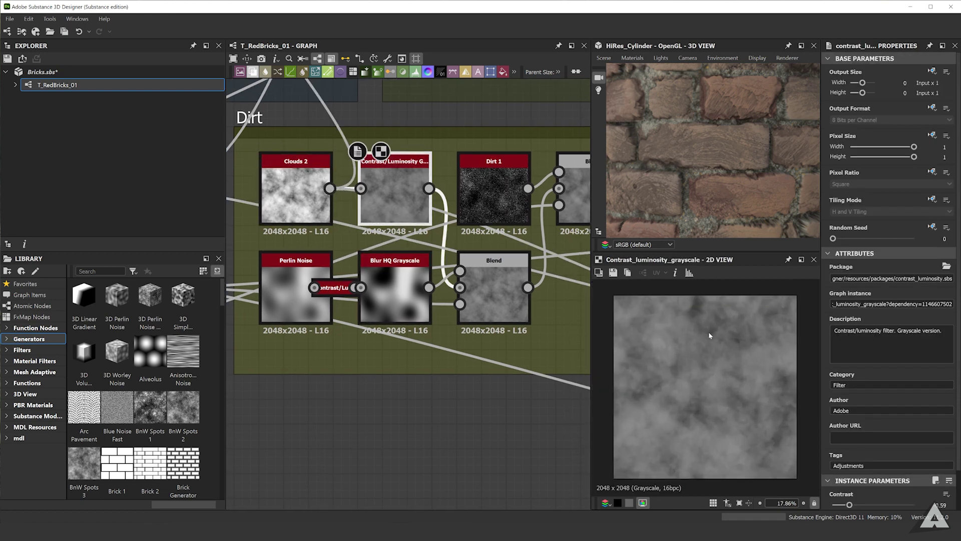
# Preview the Dirt frame's Perlin Noise branch through Contrast/Luminosity and Blur HQ Grayscale to the Overlay Blend.
pyautogui.doubleClick(295, 295)
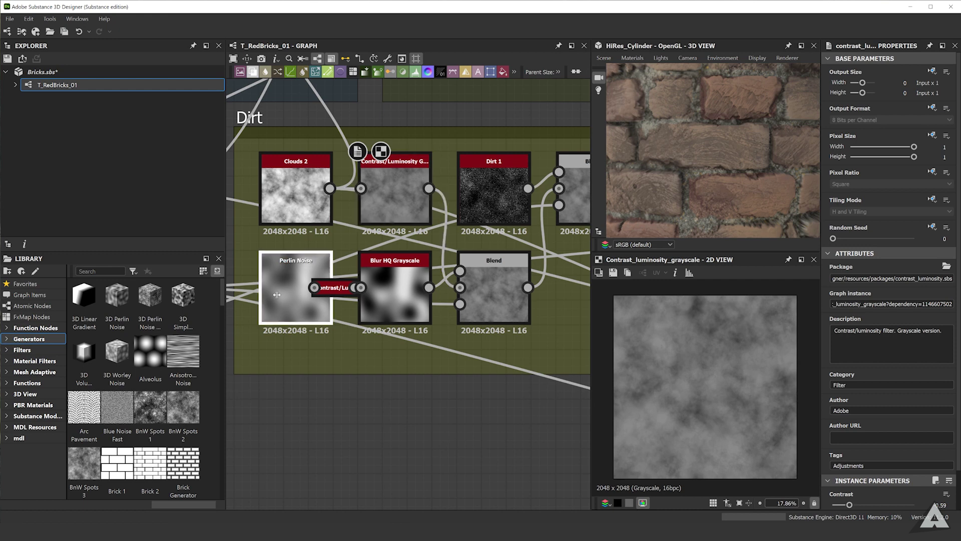
pyautogui.doubleClick(342, 286)
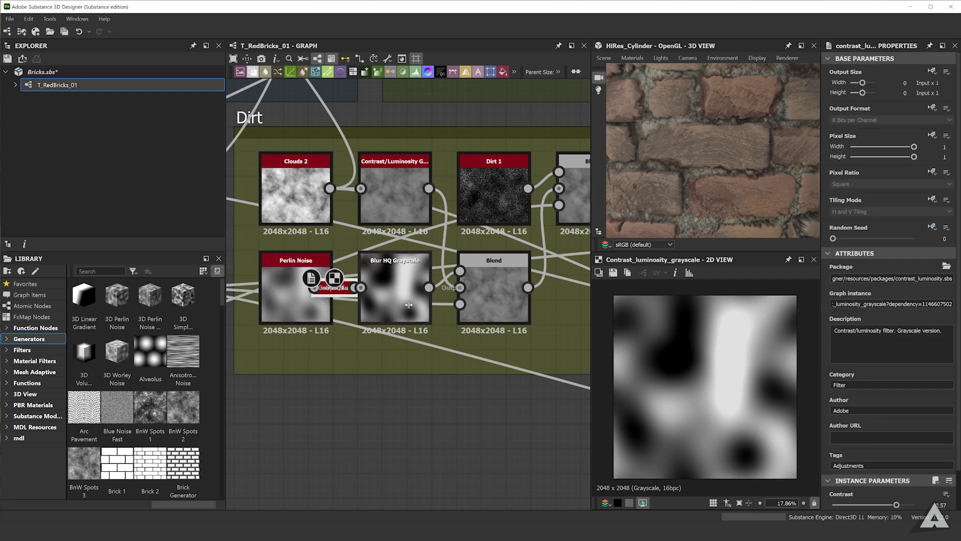
pyautogui.doubleClick(395, 295)
pyautogui.doubleClick(503, 306)
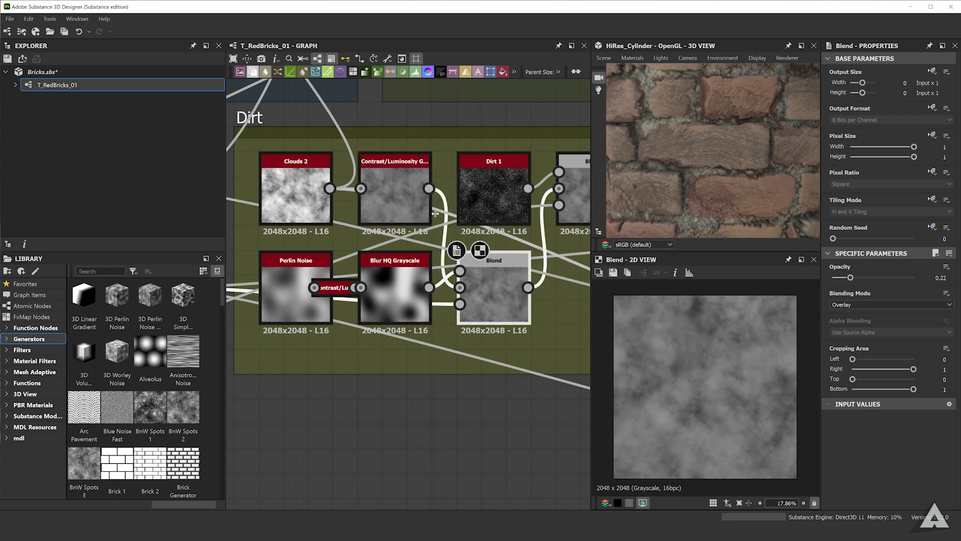
# Preview the final Blend in the Dirt frame that combines Dirt 1 with the cloud noise.
pyautogui.moveTo(561, 255); pyautogui.dragTo(485, 273, button='middle')
pyautogui.scroll(1, 485, 273)
pyautogui.doubleClick(525, 201)
pyautogui.scroll(3, 653, 367)
pyautogui.scroll(3, 379, 189)
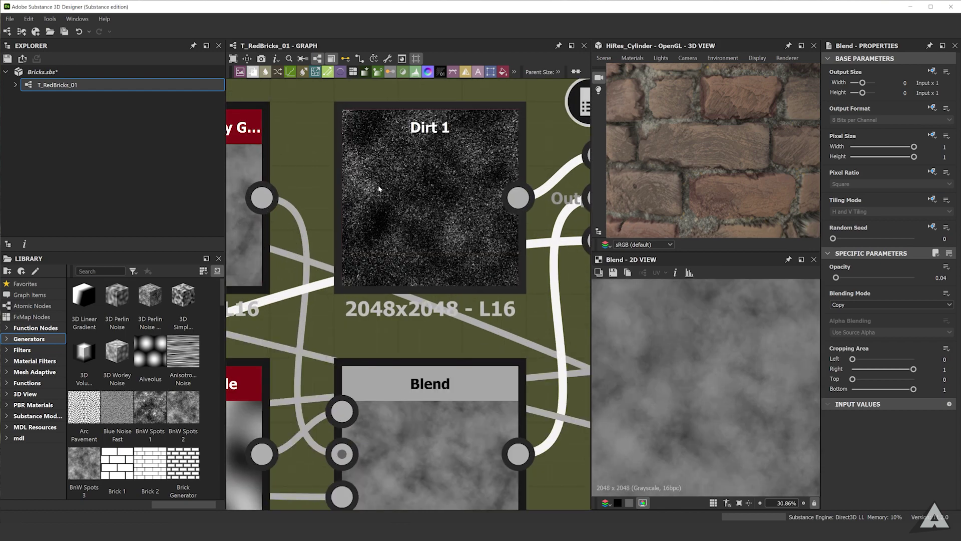
# Try the final Dirt Blend's Opacity at 0.71 to exaggerate the Dirt 1 speckles, and undo the change.
pyautogui.moveTo(469, 200); pyautogui.dragTo(416, 217, button='middle')
pyautogui.scroll(-2, 416, 217)
pyautogui.scroll(6, 703, 348)
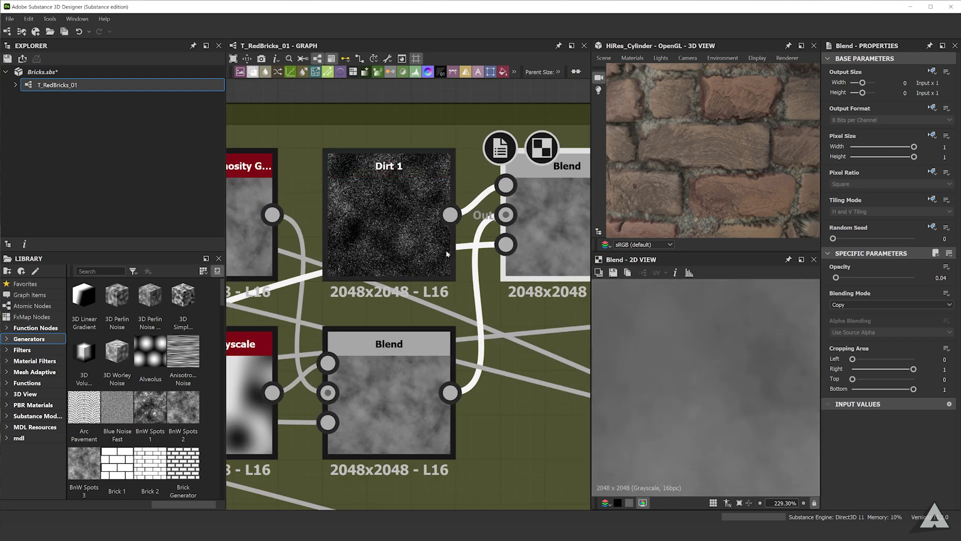
pyautogui.click(891, 278)
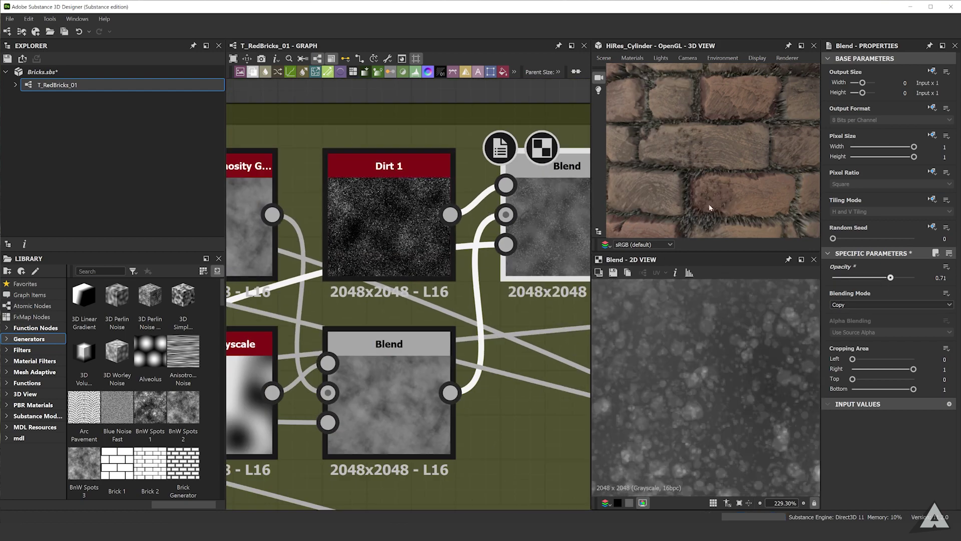
pyautogui.hotkey('ctrl', 'z')
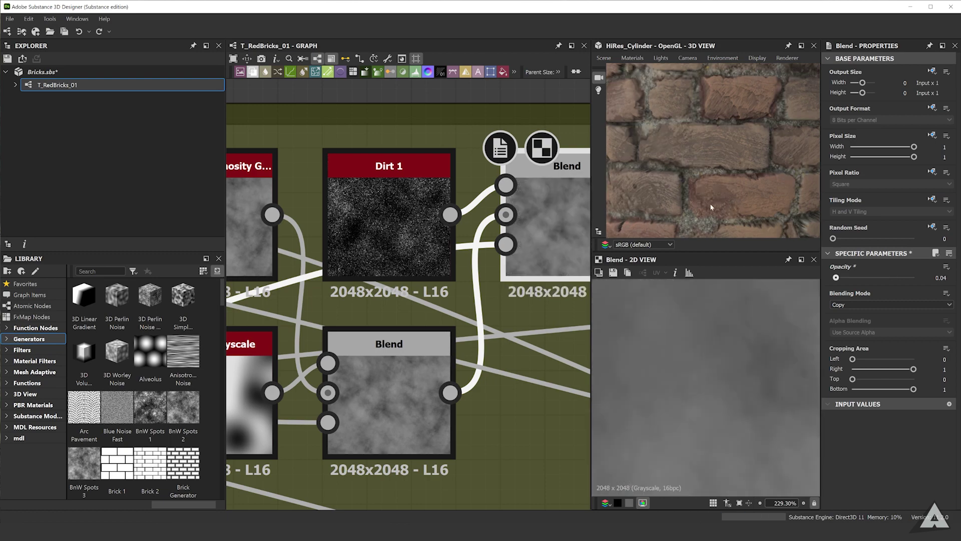
# Try offsetting the Transformation 2D in the Blend/Pebbles frame to X -0.2534, Y 0.3465, and undo the change.
pyautogui.scroll(-5, 524, 249)
pyautogui.moveTo(532, 263); pyautogui.dragTo(378, 256, button='middle')
pyautogui.moveTo(468, 275); pyautogui.dragTo(339, 244, button='middle')
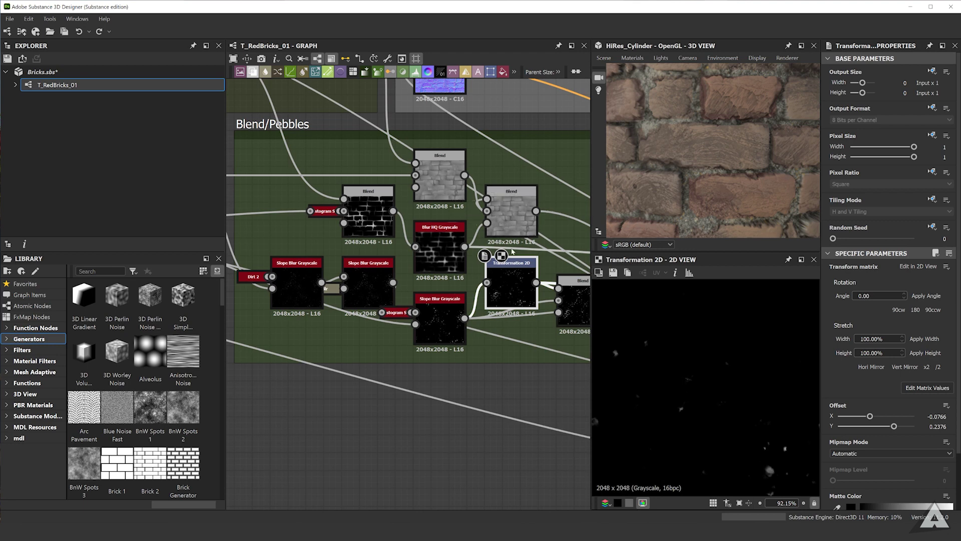
pyautogui.moveTo(520, 259); pyautogui.dragTo(512, 255, button='middle')
pyautogui.scroll(-5, 701, 401)
pyautogui.moveTo(704, 396); pyautogui.dragTo(751, 396)
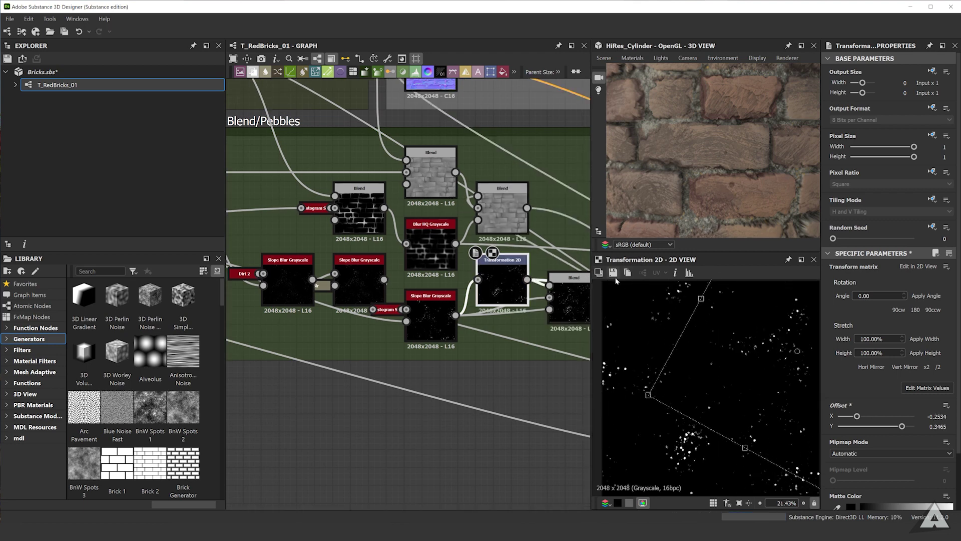
pyautogui.hotkey('ctrl', 'z')
pyautogui.moveTo(378, 292); pyautogui.dragTo(381, 292, button='middle')
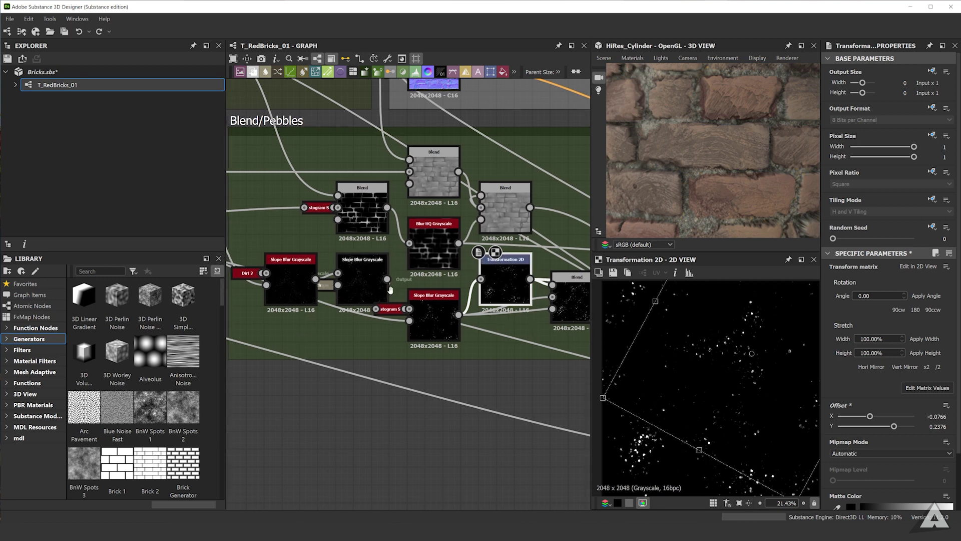
# Preview the docked Dirt 2 noise and the first Slope Blur Grayscale in the Blend/Pebbles frame.
pyautogui.scroll(2, 248, 273)
pyautogui.click(260, 274)
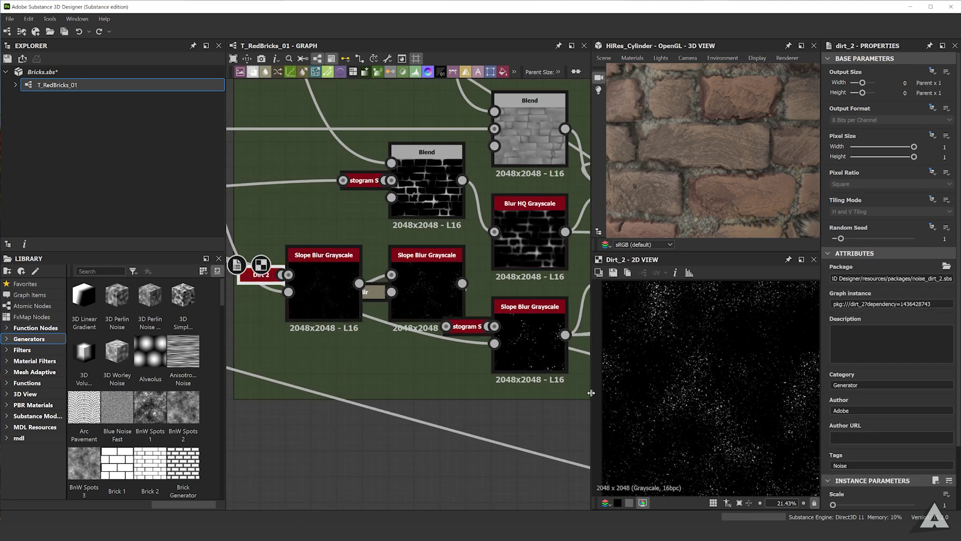
pyautogui.click(324, 290)
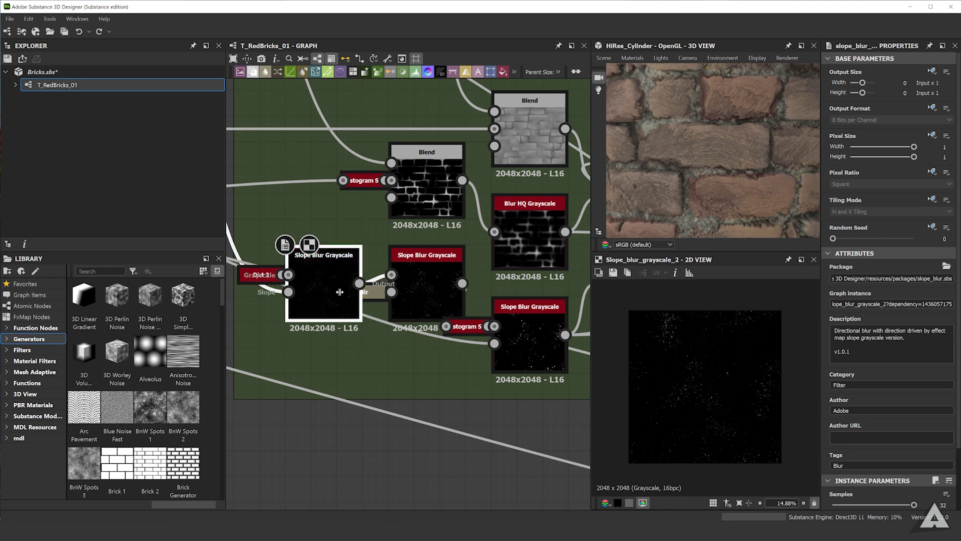
# Check the docked Blur node's settings and preview the second Slope Blur Grayscale in the Blend/Pebbles frame.
pyautogui.click(373, 291)
pyautogui.click(401, 308)
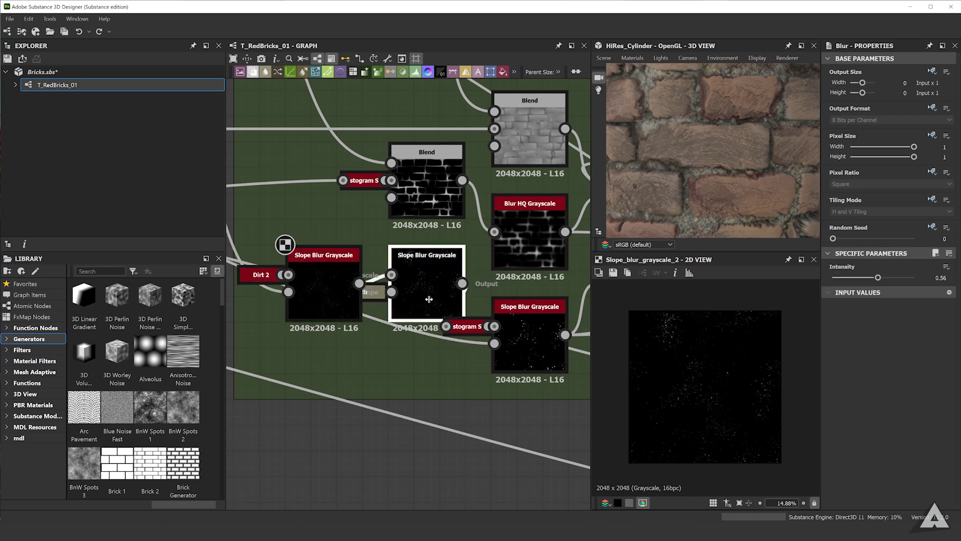
pyautogui.click(374, 292)
pyautogui.moveTo(397, 325); pyautogui.dragTo(346, 307, button='middle')
pyautogui.doubleClick(375, 265)
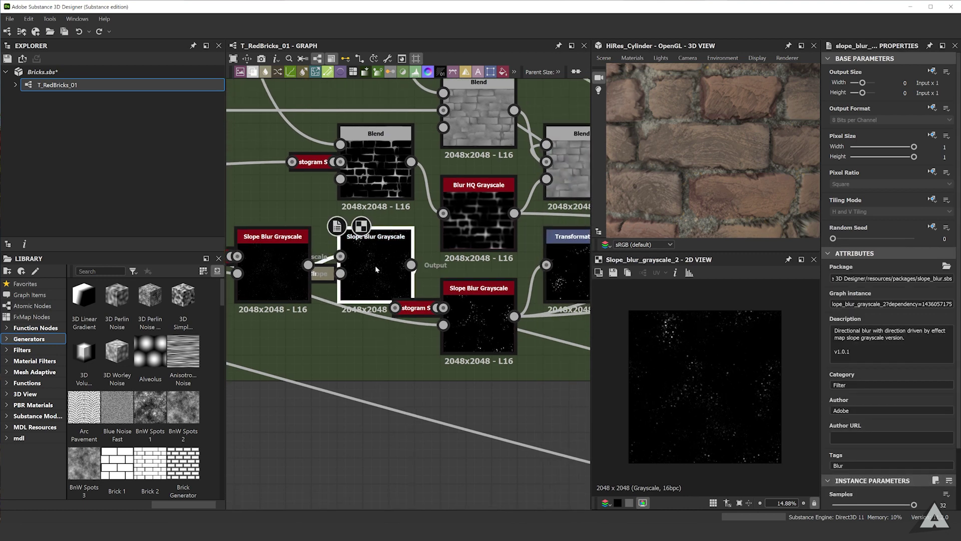
# Compare the docked Histogram Scan with the third Slope Blur Grayscale, examining the pebble shapes up close.
pyautogui.doubleClick(416, 308)
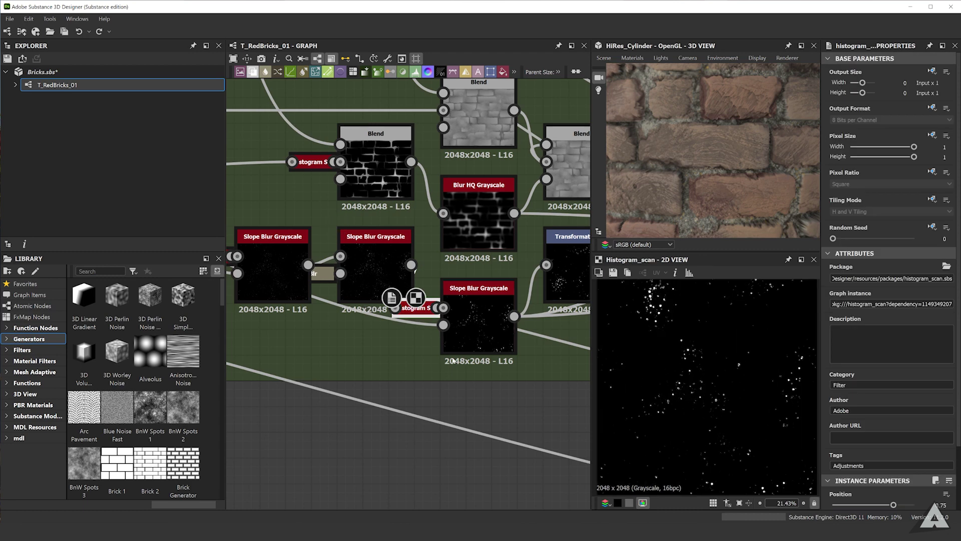
pyautogui.doubleClick(462, 327)
pyautogui.scroll(5, 658, 299)
pyautogui.scroll(5, 658, 299)
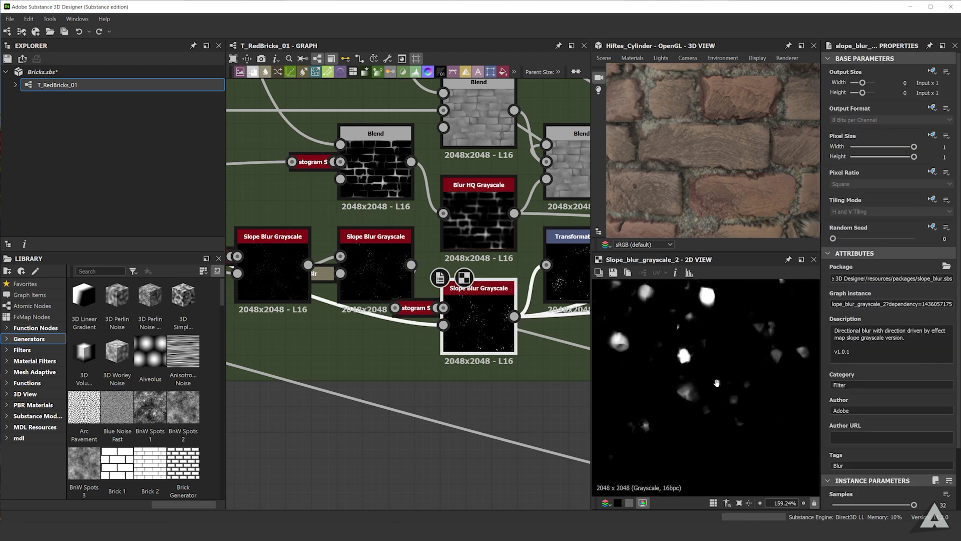
pyautogui.doubleClick(427, 311)
pyautogui.doubleClick(474, 324)
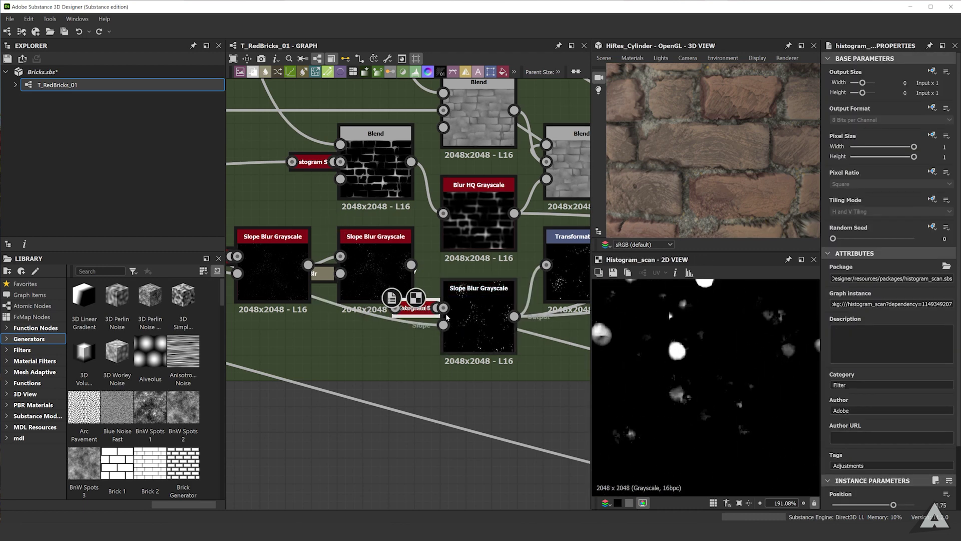
# Compare the third Slope Blur Grayscale with the Transformation 2D in the Blend/Pebbles frame, and preview the Blend that combines them.
pyautogui.scroll(-2, 480, 324)
pyautogui.moveTo(507, 312); pyautogui.dragTo(432, 303, button='middle')
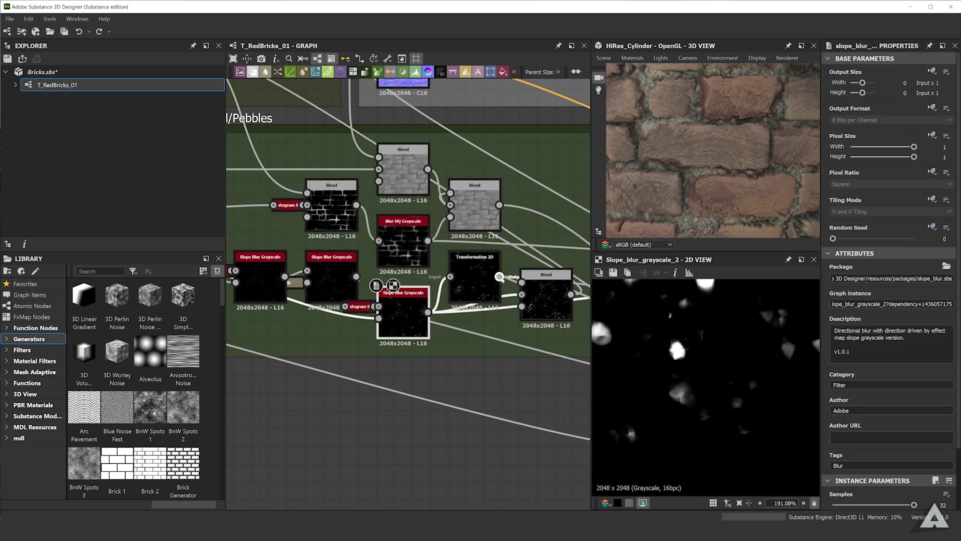
pyautogui.moveTo(494, 315); pyautogui.dragTo(453, 308, button='middle')
pyautogui.doubleClick(451, 281)
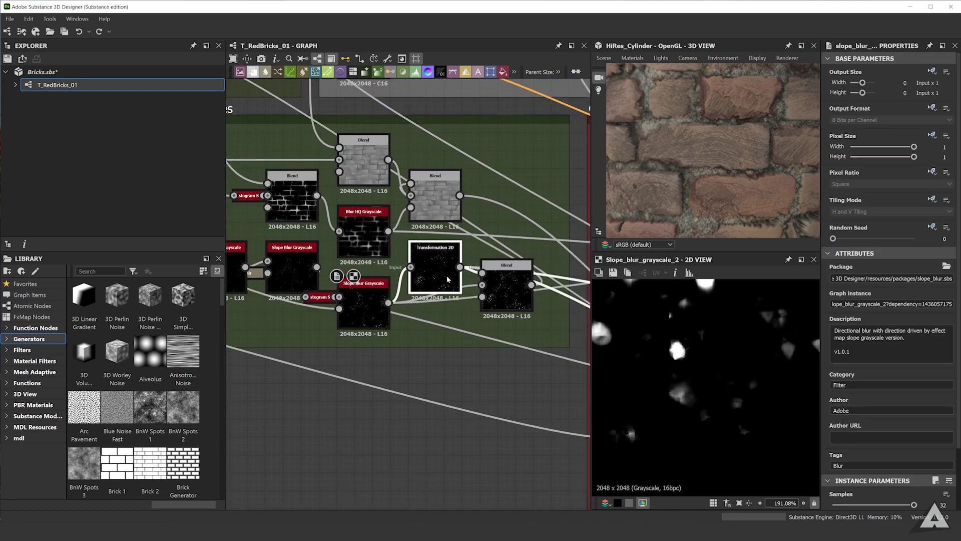
pyautogui.doubleClick(357, 293)
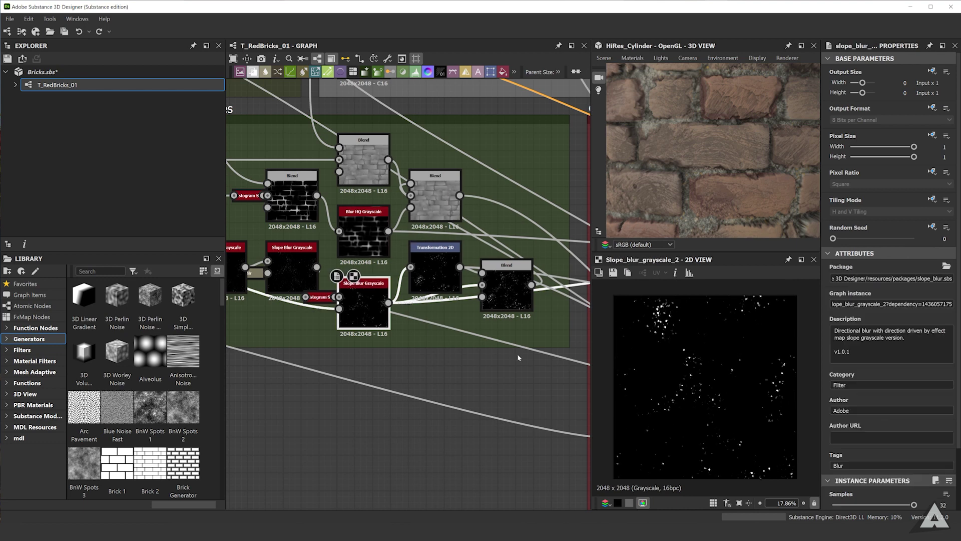
pyautogui.doubleClick(435, 280)
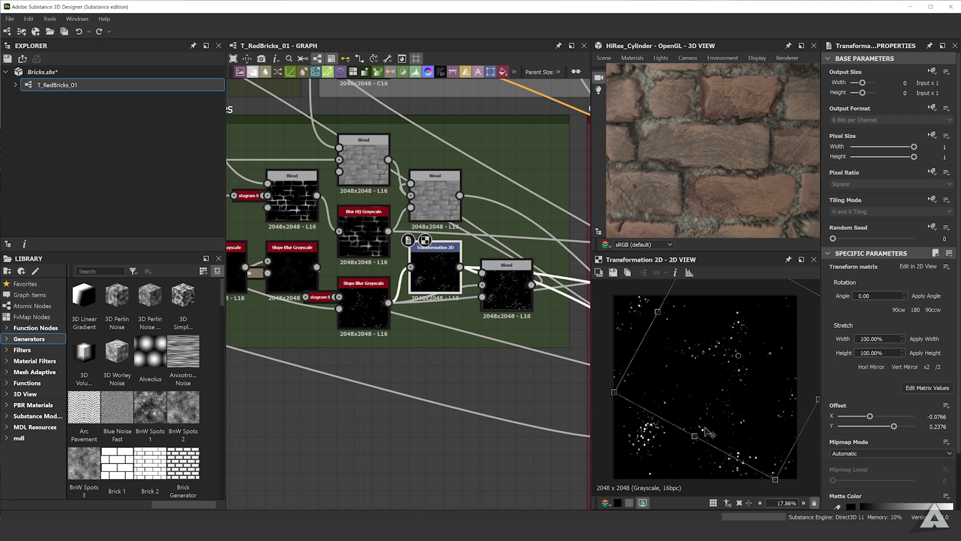
pyautogui.doubleClick(505, 295)
# Try raising the opacity of the Blend fed by the Blur HQ Grayscale to 0.48.
pyautogui.moveTo(476, 236); pyautogui.dragTo(508, 284, button='middle')
pyautogui.scroll(2, 470, 253)
pyautogui.doubleClick(470, 251)
pyautogui.scroll(8, 670, 360)
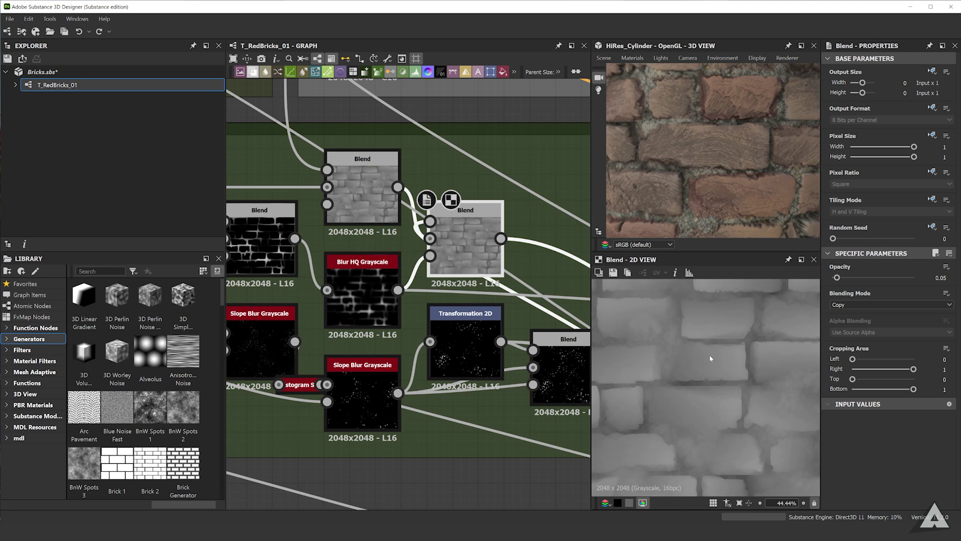
pyautogui.click(870, 275)
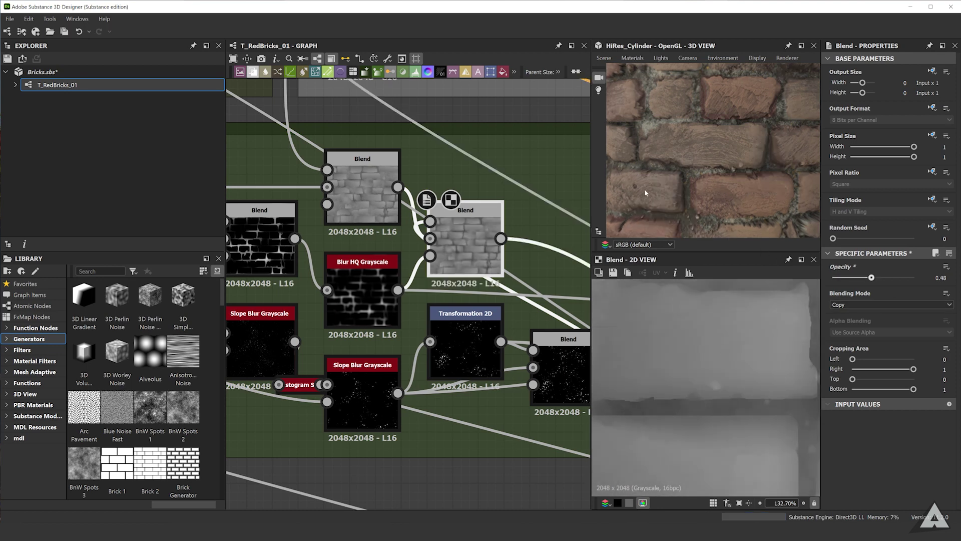
pyautogui.moveTo(555, 359); pyautogui.dragTo(524, 330, button='middle')
# Examine the Copy Blend fed by the Blur HQ Grayscale up close and compare it with the Max (Lighten) Blend before it.
pyautogui.click(455, 296)
pyautogui.click(437, 197)
pyautogui.scroll(-4, 668, 372)
pyautogui.scroll(2, 668, 373)
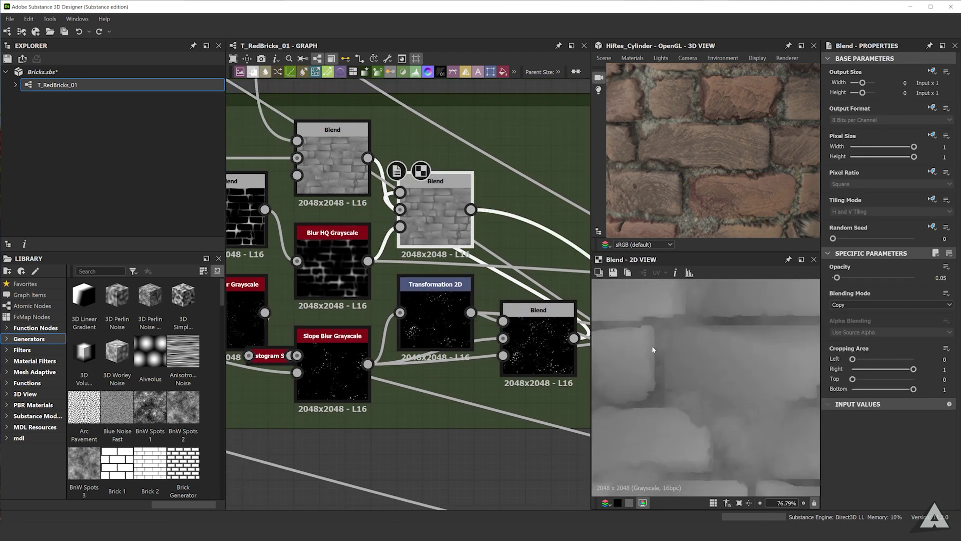
pyautogui.moveTo(350, 209); pyautogui.dragTo(434, 251, button='middle')
pyautogui.click(417, 210)
pyautogui.scroll(-6, 603, 356)
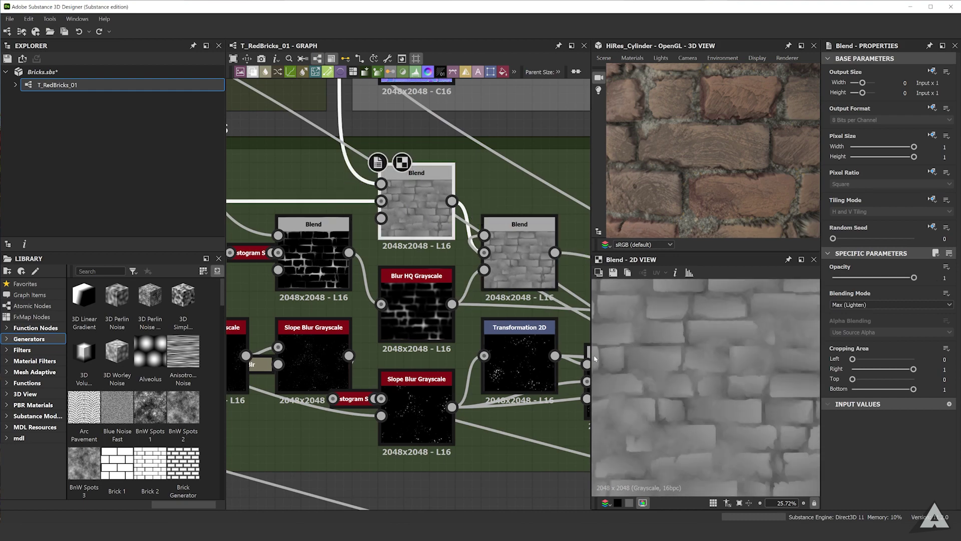
# Trace the Max (Lighten) Blend's input back to the Blend after Dirt 1, and compare both outputs.
pyautogui.scroll(-5, 411, 284)
pyautogui.scroll(7, 459, 235)
pyautogui.click(459, 235)
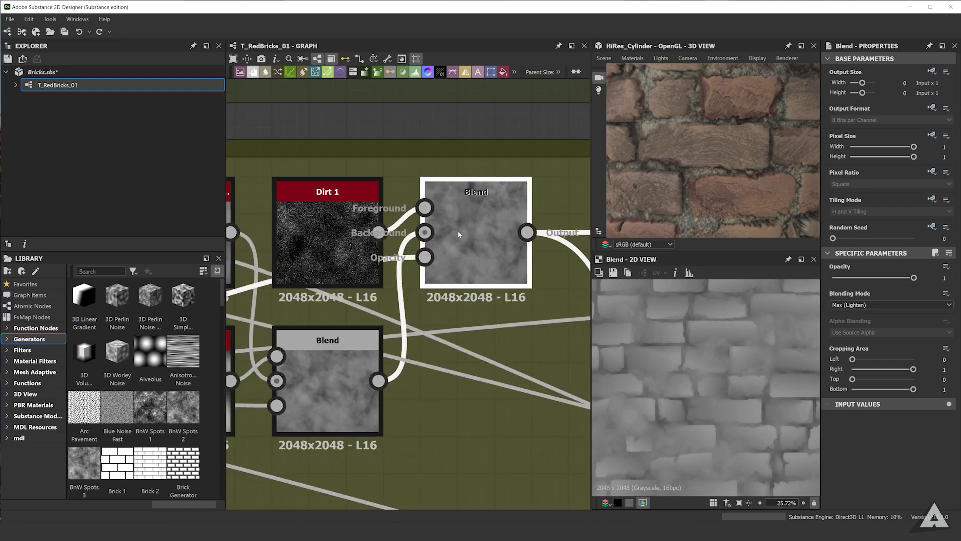
pyautogui.moveTo(447, 213); pyautogui.dragTo(80, 187, button='middle')
pyautogui.moveTo(494, 222); pyautogui.dragTo(300, 242, button='middle')
pyautogui.scroll(-2, 389, 232)
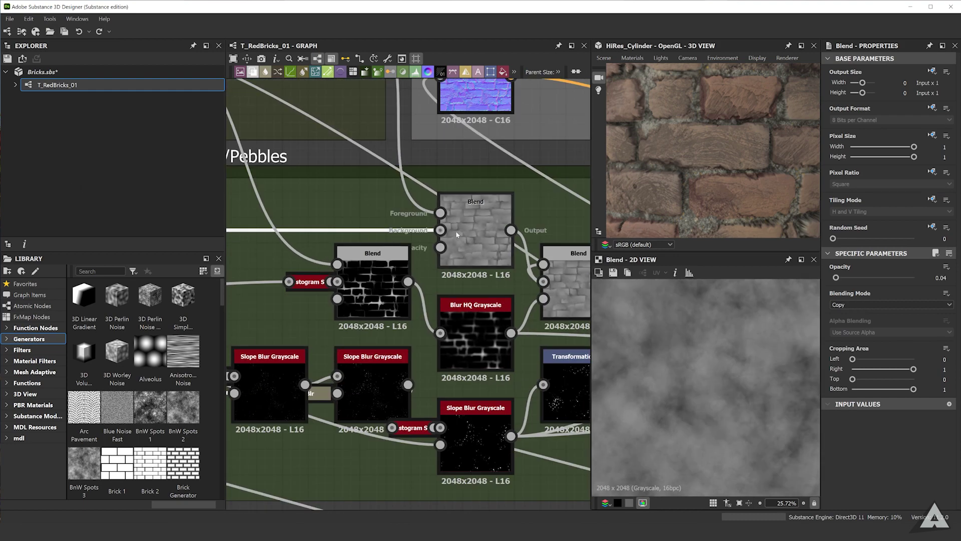
pyautogui.click(456, 230)
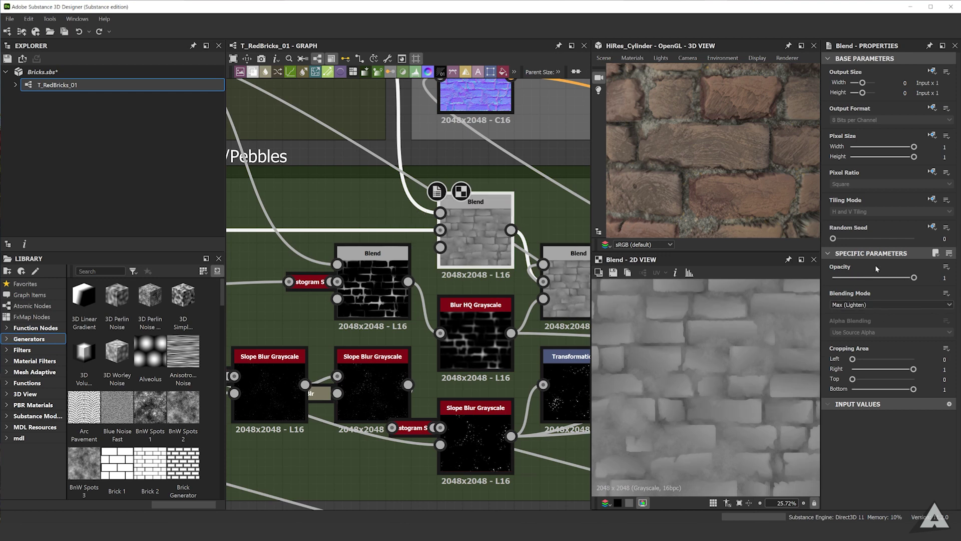
# Examine the final brick Blend of the Blend/Pebbles frame in the 2D view and inspect the bricks on the 3D cylinder.
pyautogui.click(322, 215)
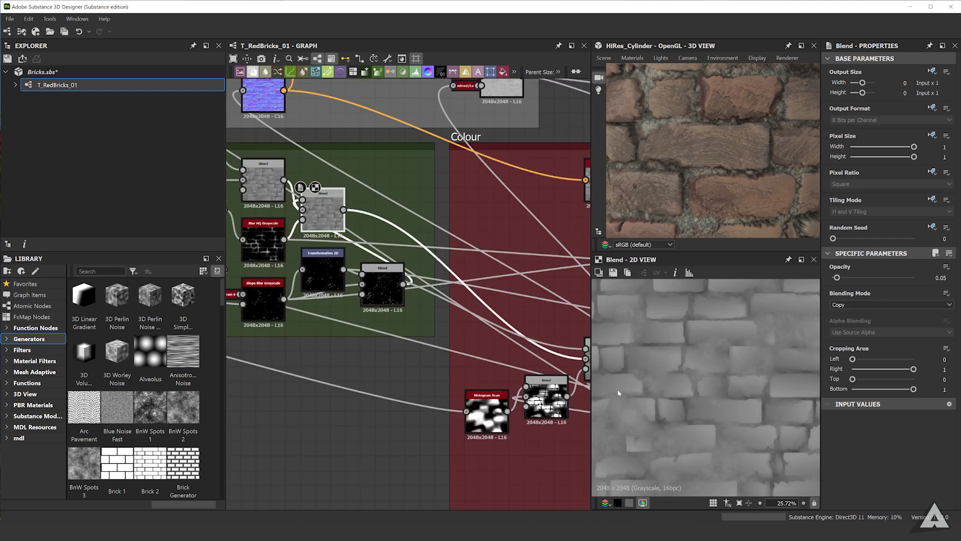
pyautogui.scroll(4, 721, 388)
pyautogui.scroll(-2, 697, 387)
pyautogui.scroll(-3, 697, 400)
pyautogui.scroll(2, 681, 370)
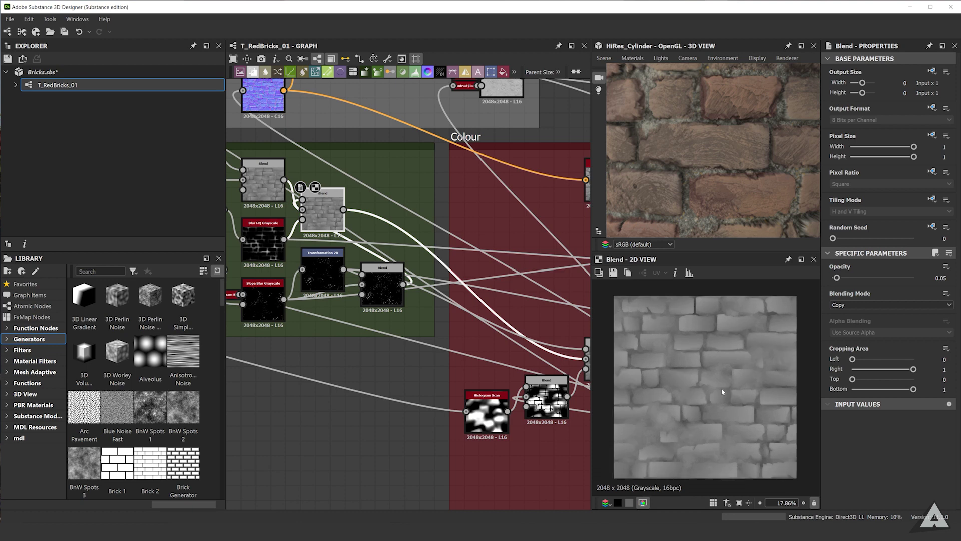
pyautogui.scroll(3, 677, 362)
pyautogui.scroll(-2, 703, 375)
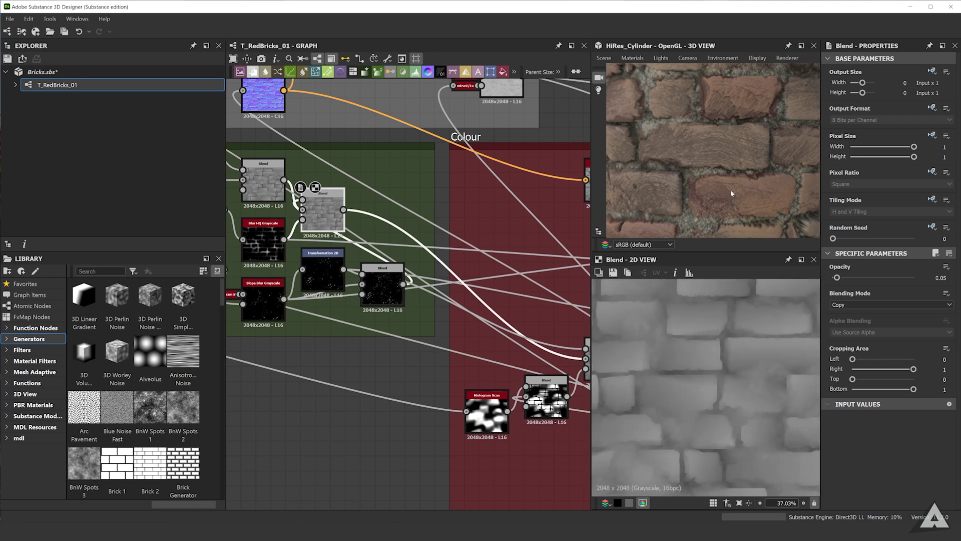
pyautogui.scroll(-5, 731, 136)
pyautogui.moveTo(731, 135); pyautogui.dragTo(716, 149)
pyautogui.scroll(2, 717, 149)
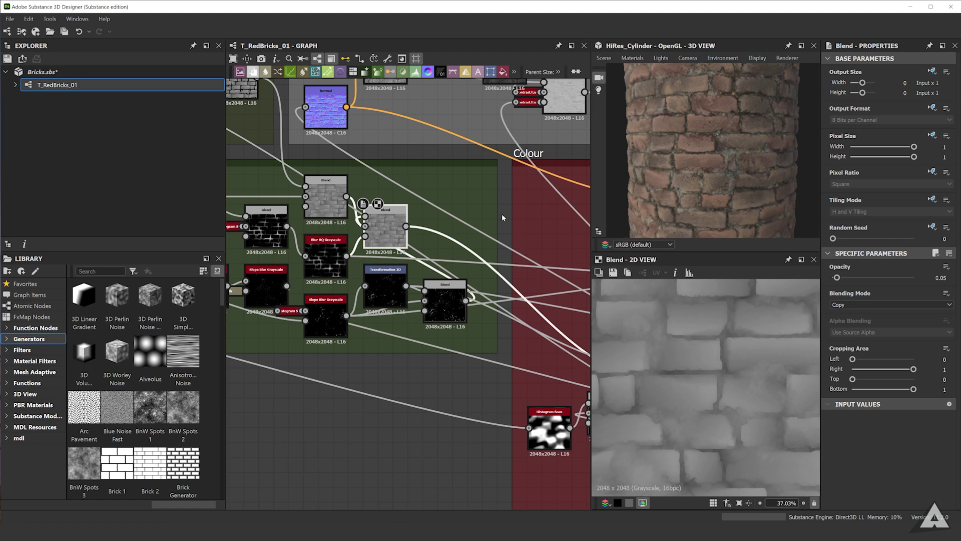
pyautogui.scroll(-4, 722, 367)
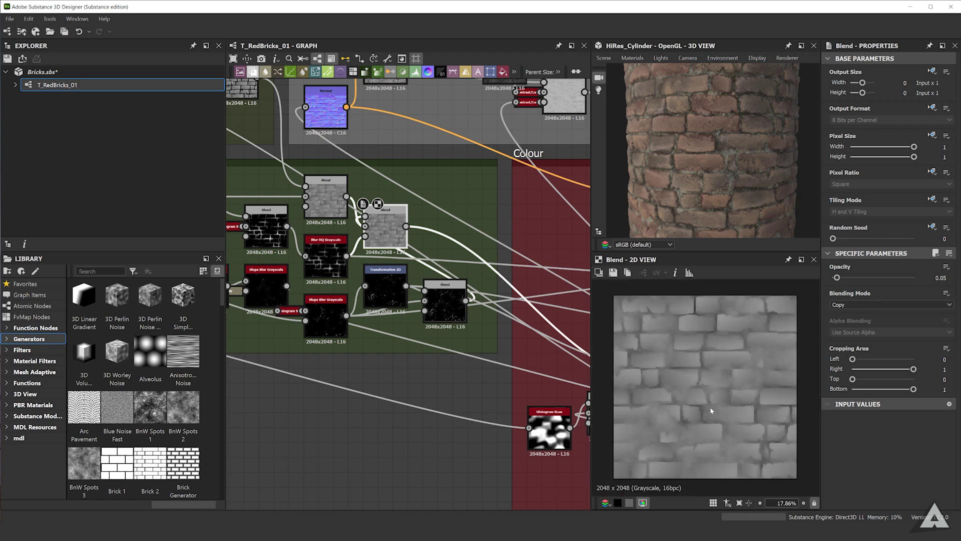
# Preview the Normal node in the Roughness frame and examine its brick detail up close.
pyautogui.scroll(1, 711, 411)
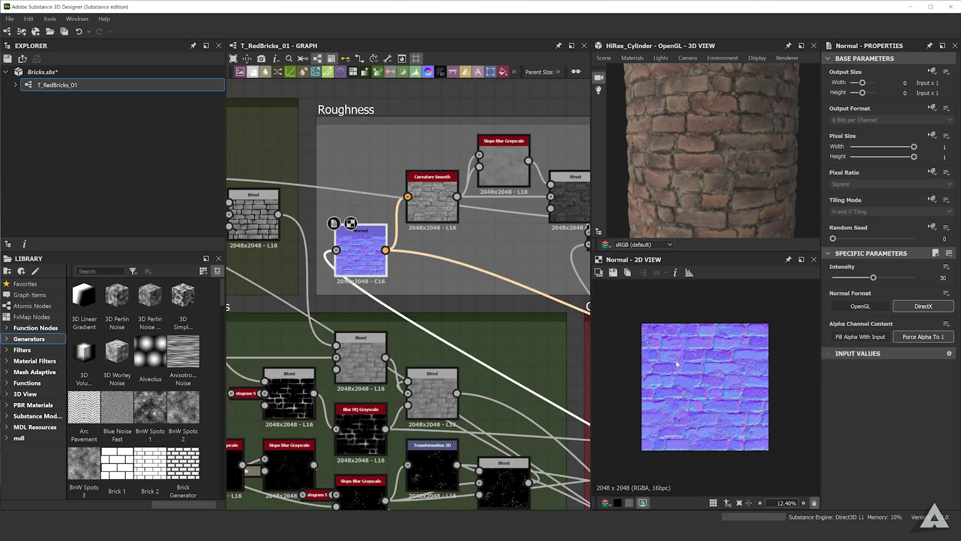
pyautogui.scroll(4, 676, 415)
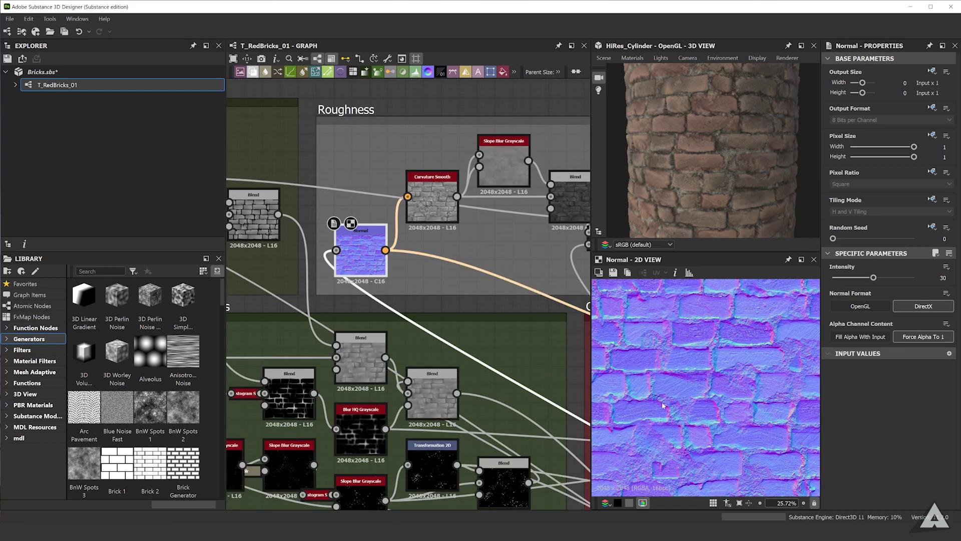
pyautogui.scroll(5, 714, 389)
pyautogui.scroll(-1, 676, 393)
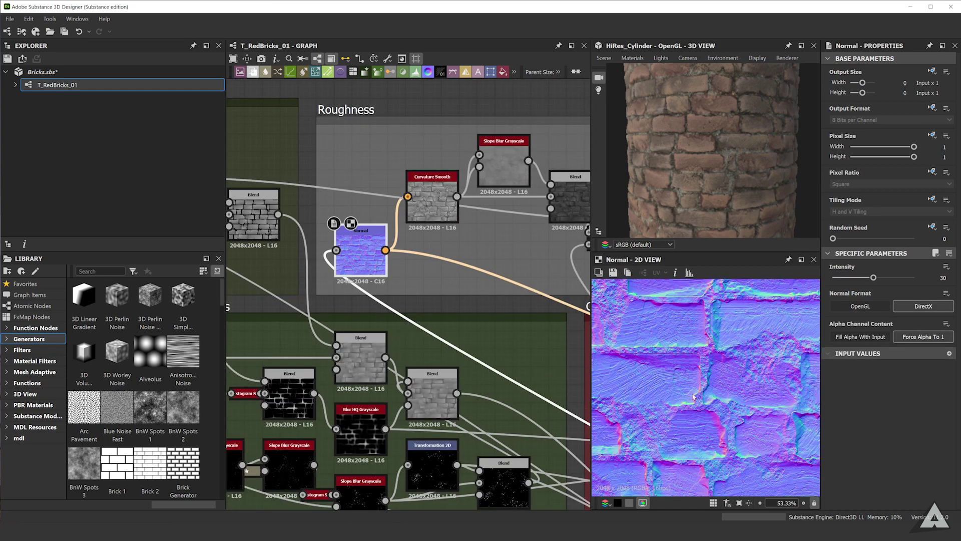
# Preview the Curvature Smooth node fed by the Normal in the Roughness frame.
pyautogui.moveTo(531, 351); pyautogui.dragTo(314, 241, button='middle')
pyautogui.scroll(-3, 479, 340)
pyautogui.moveTo(269, 217); pyautogui.dragTo(385, 261, button='middle')
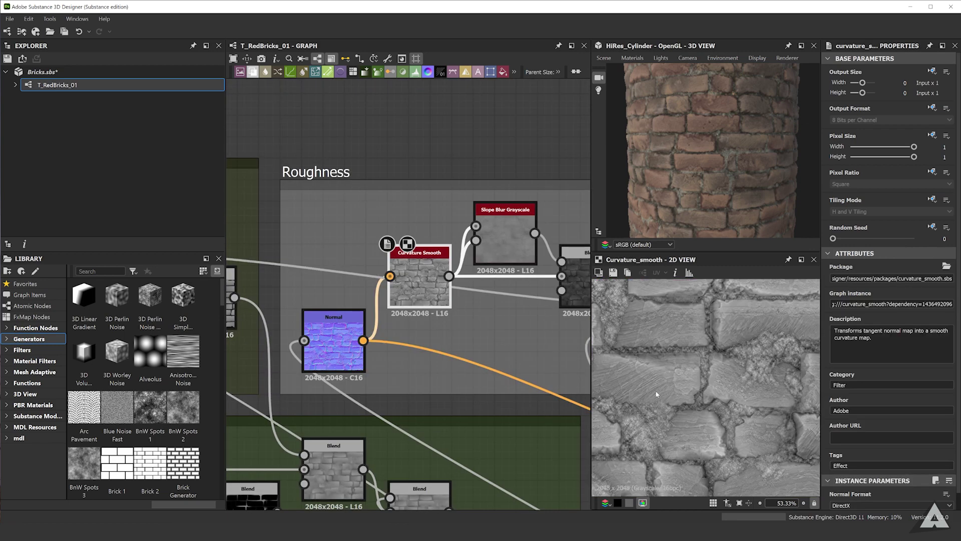
# Examine the fine grain of the Slope Blur Grayscale in the Roughness frame and preview the Multiply Blend it feeds.
pyautogui.doubleClick(506, 241)
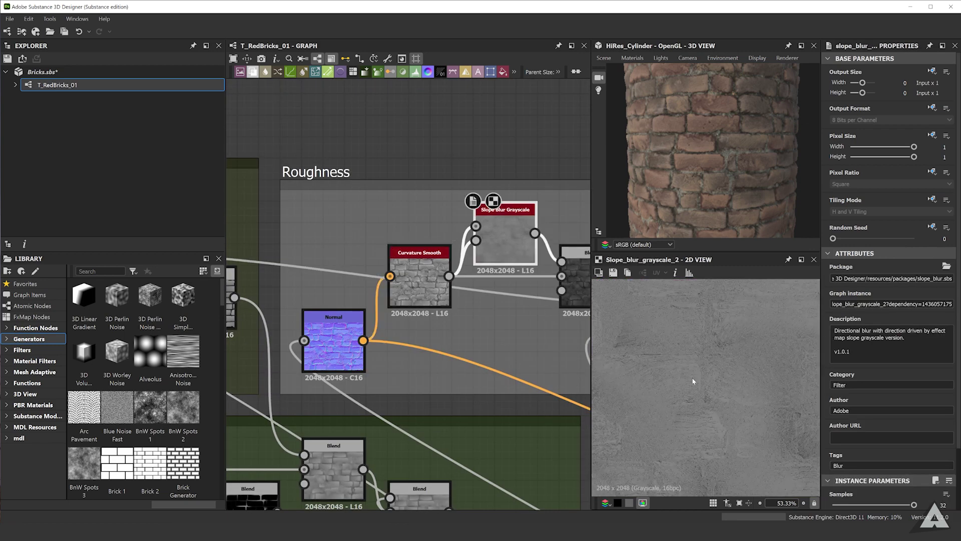
pyautogui.scroll(4, 668, 381)
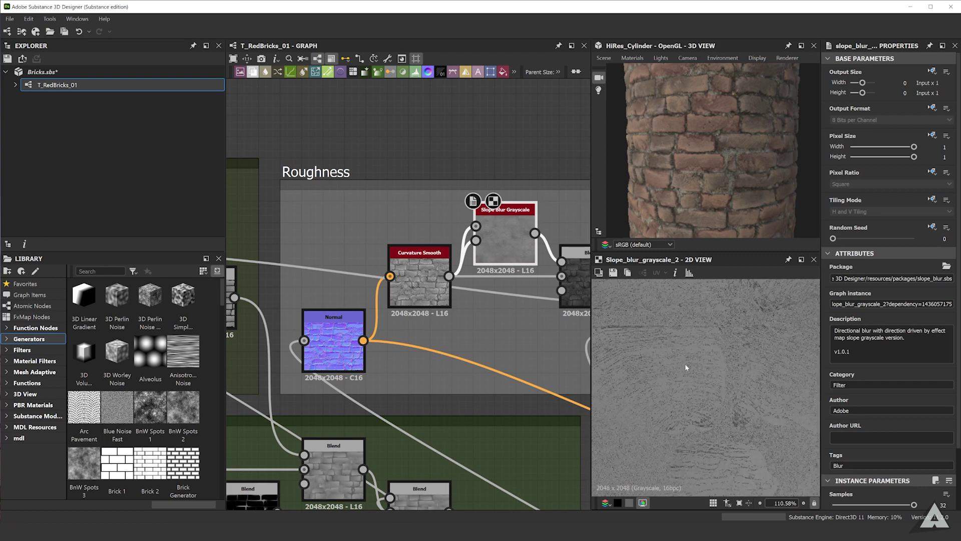
pyautogui.scroll(2, 706, 400)
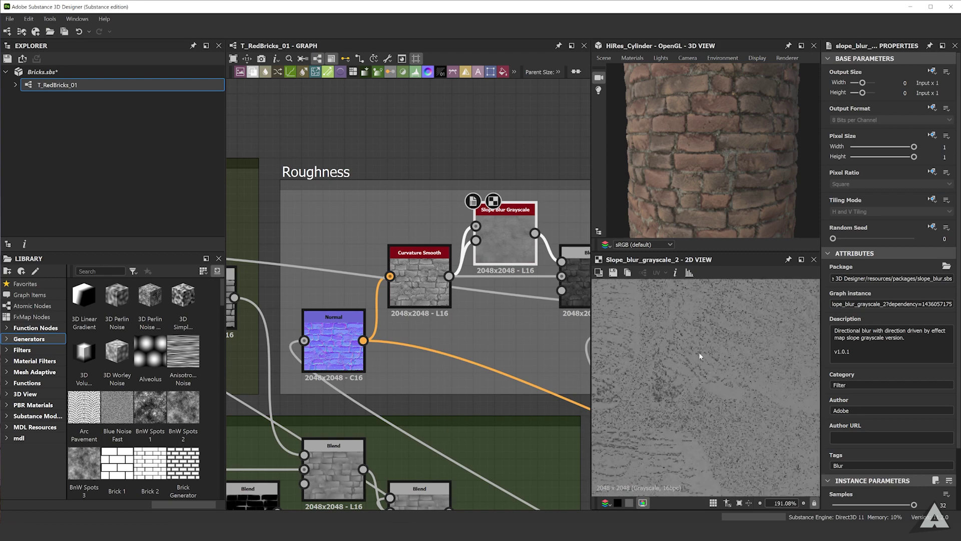
pyautogui.scroll(-4, 707, 336)
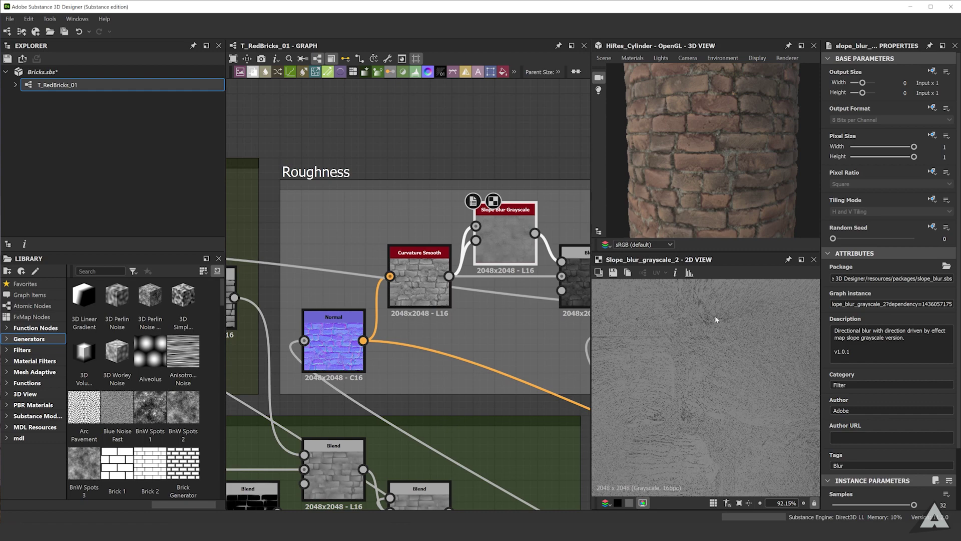
pyautogui.scroll(-7, 749, 405)
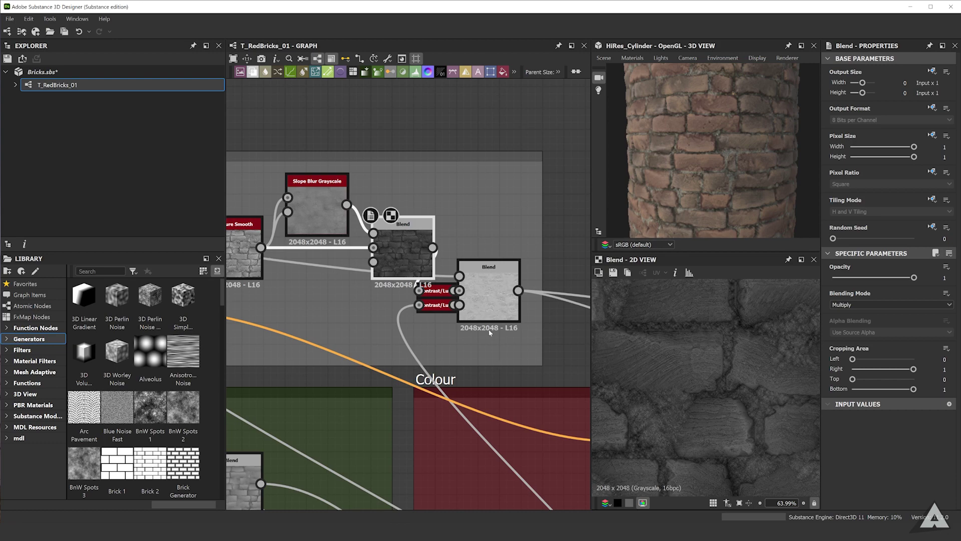
# Preview the docked Contrast/Luminosity nodes of the last Roughness Blend, and check the mask's contrast setting and shapes up close.
pyautogui.doubleClick(436, 290)
pyautogui.scroll(-6, 658, 354)
pyautogui.scroll(-2, 856, 451)
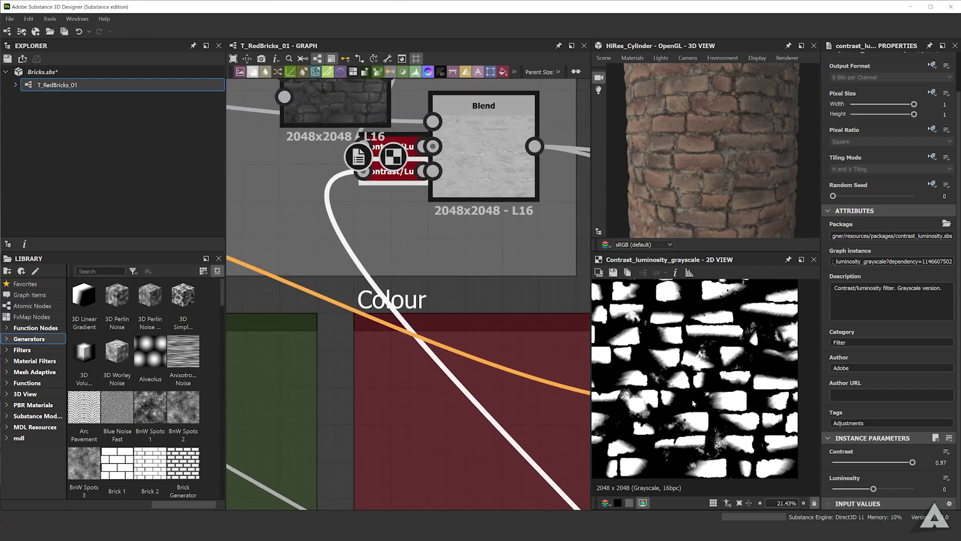
pyautogui.press('f')
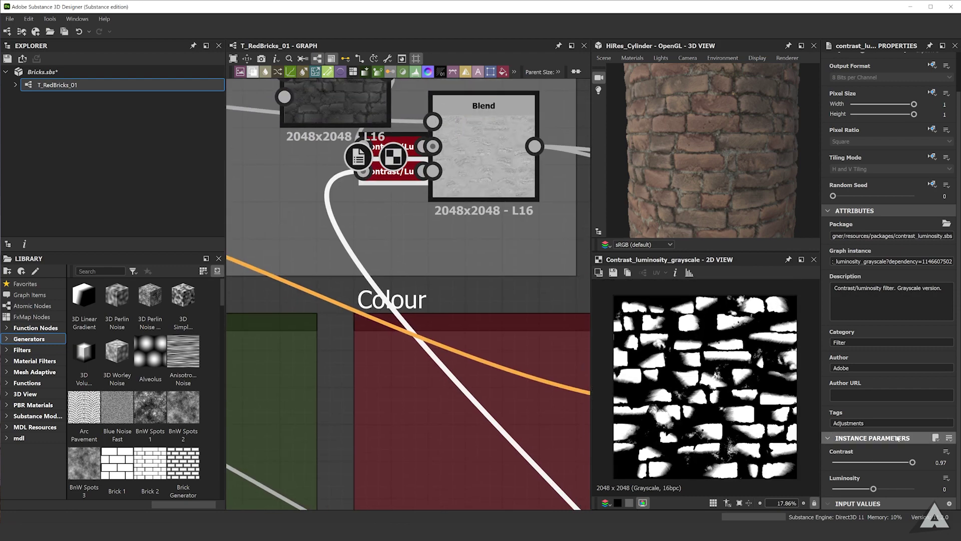
pyautogui.moveTo(463, 232); pyautogui.dragTo(487, 245, button='middle')
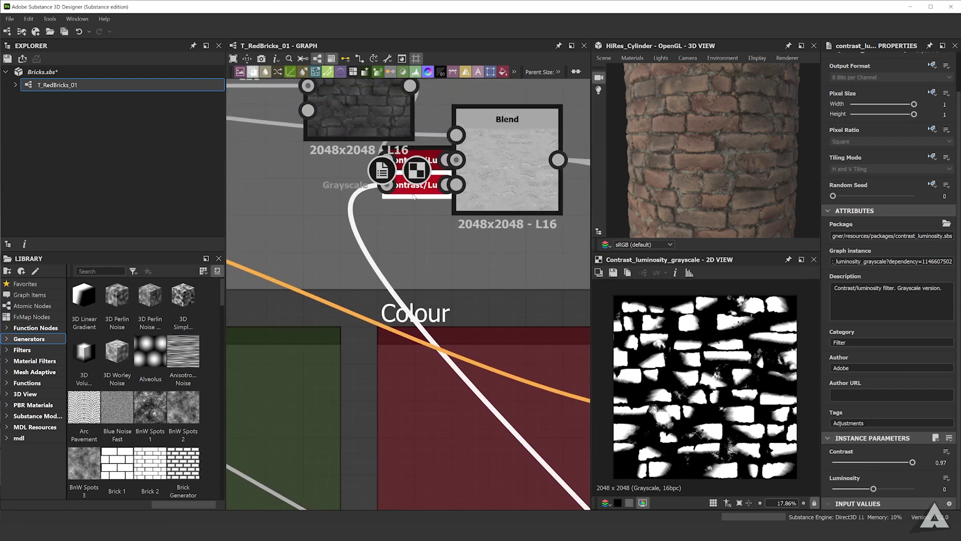
pyautogui.scroll(3, 691, 388)
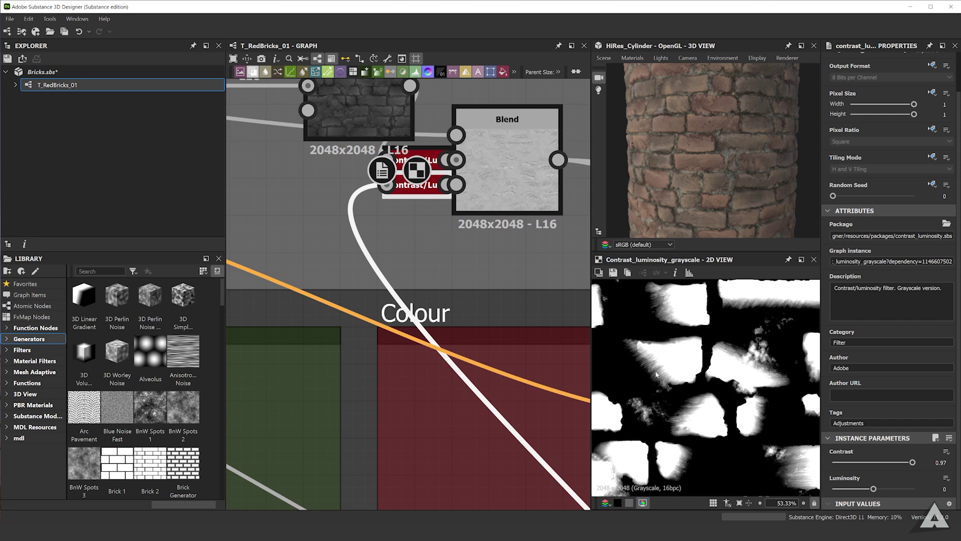
# Preview the Add Sub Blend that ends the Roughness frame and examine its pattern at several zoom levels.
pyautogui.click(498, 191)
pyautogui.scroll(4, 709, 408)
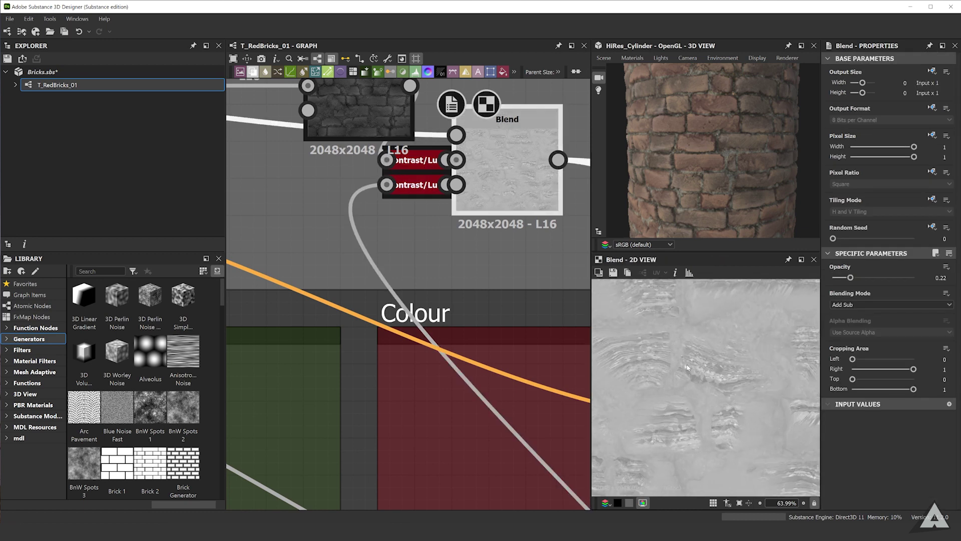
pyautogui.scroll(-1, 709, 407)
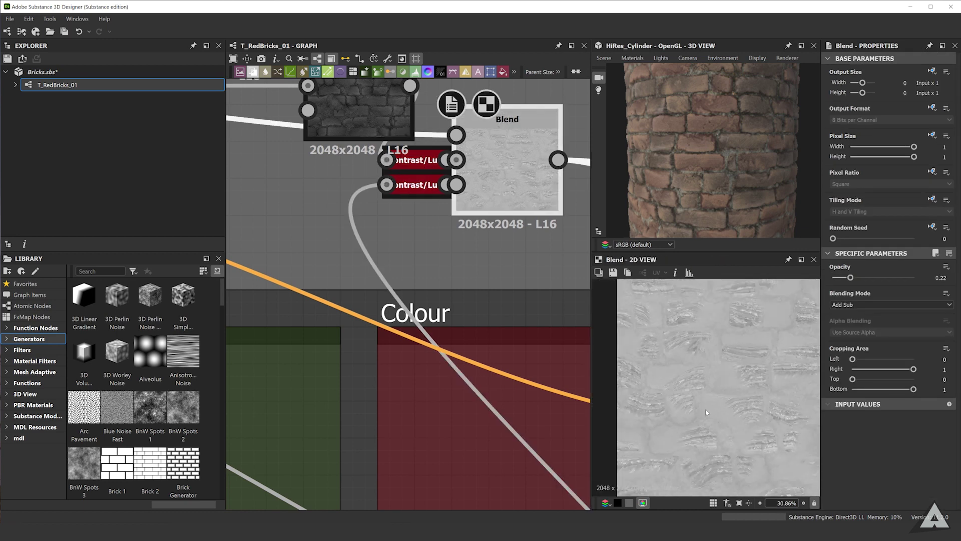
pyautogui.scroll(-1, 702, 394)
# Inspect how the roughness reads on the 3D cylinder by changing the lighting or viewing angle and examining the bricks up close.
pyautogui.moveTo(665, 169); pyautogui.dragTo(751, 175)
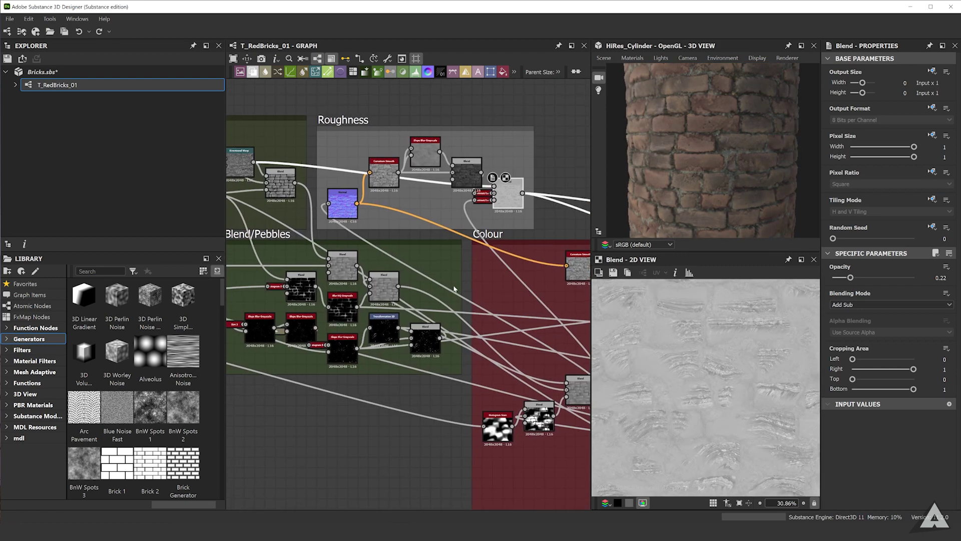
pyautogui.scroll(2, 722, 211)
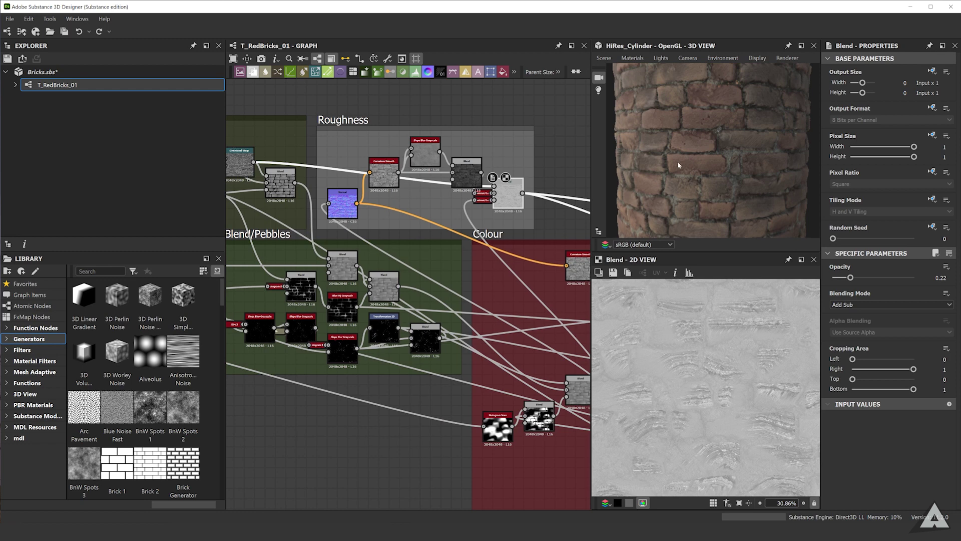
pyautogui.scroll(4, 687, 173)
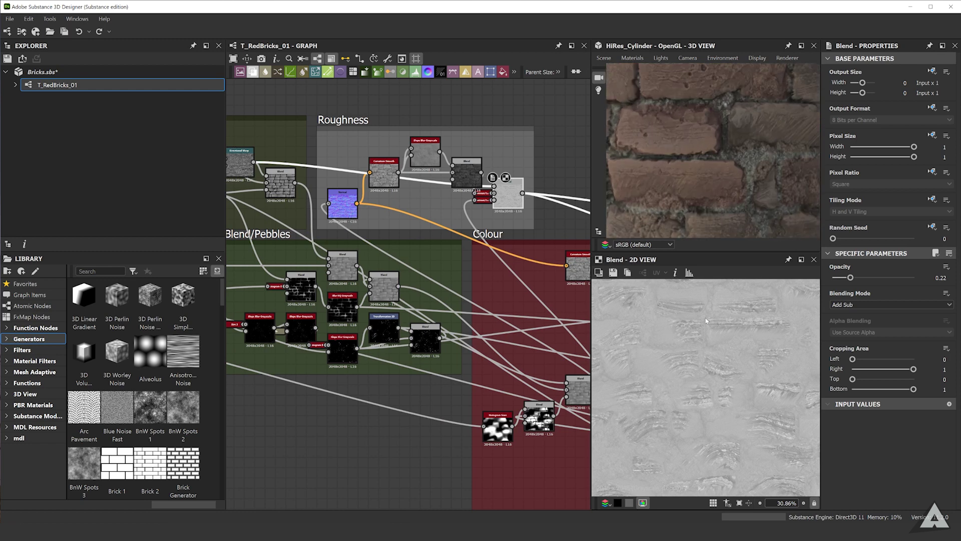
# View the whole roughness Blend and bring the Colour frame's node network into focus.
pyautogui.scroll(-2, 706, 321)
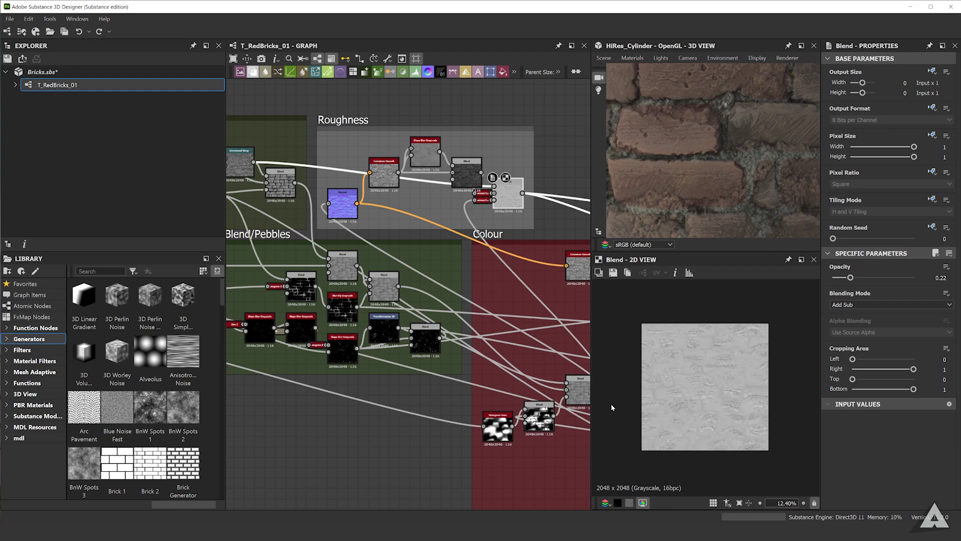
pyautogui.moveTo(578, 455); pyautogui.dragTo(364, 342, button='middle')
pyautogui.scroll(1, 364, 342)
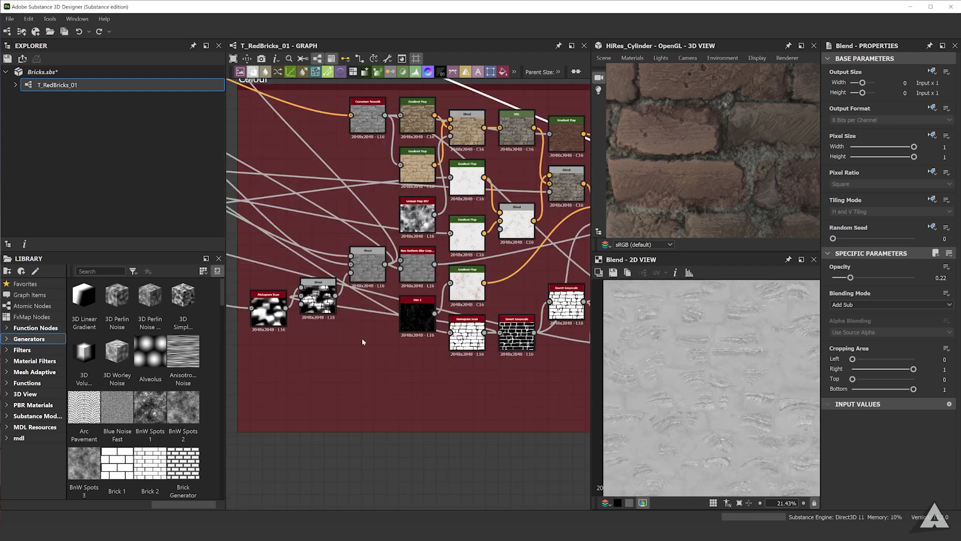